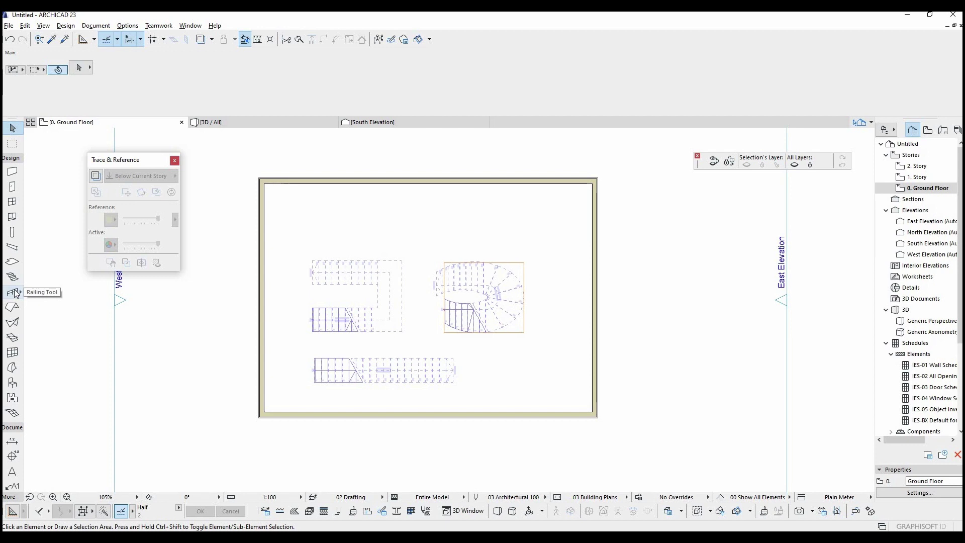
Draw a straight horizontal railing on the ground floor plan, just above the U-shaped stair.
{"action": "left_click", "coordinate": [13, 292]}
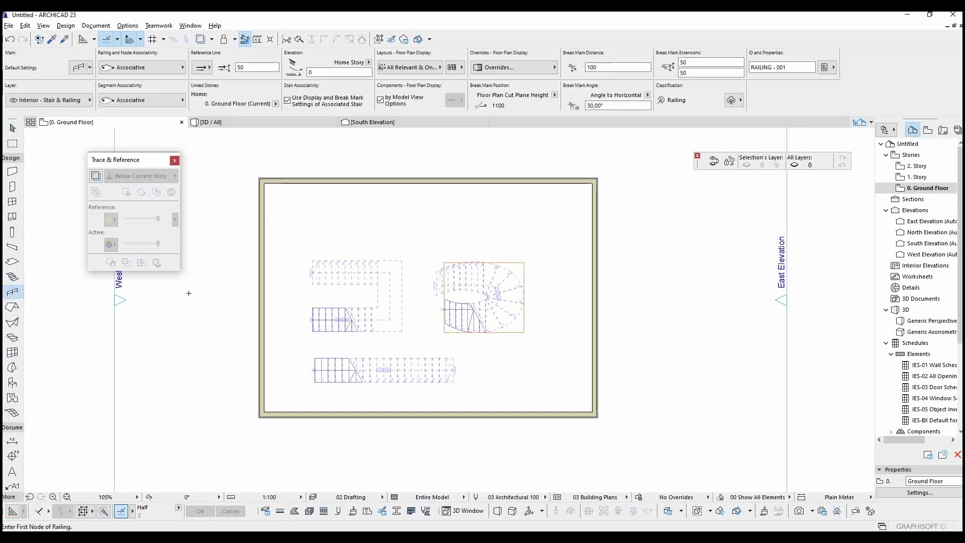
{"action": "scroll", "coordinate": [432, 320], "scroll_direction": "up", "scroll_amount": 5}
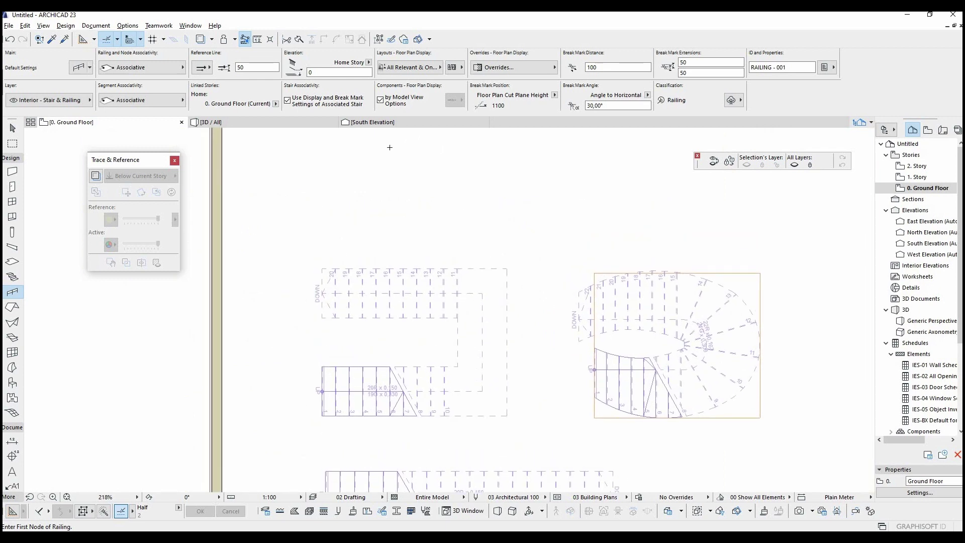
{"action": "middle_click_drag", "start_coordinate": [412, 154], "coordinate": [444, 138]}
{"action": "left_click", "coordinate": [341, 217]}
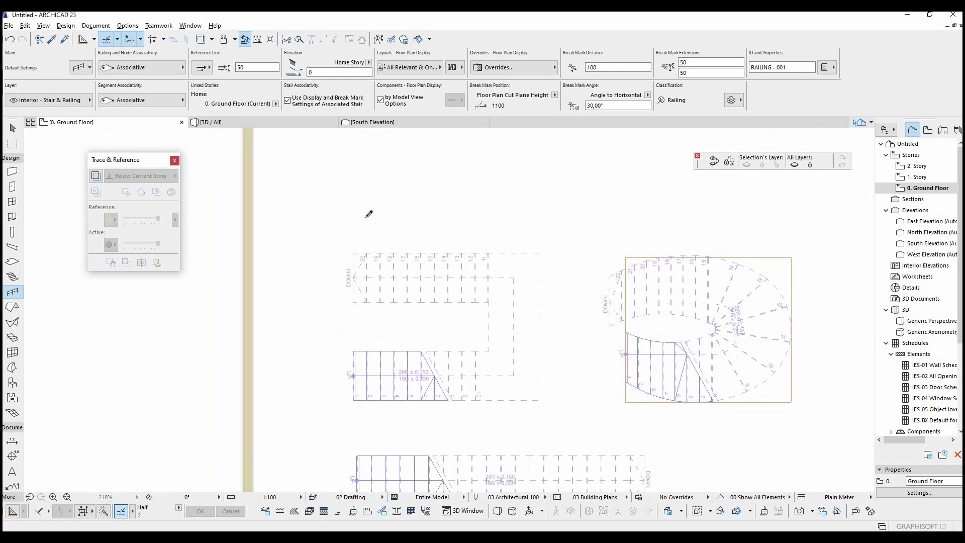
{"action": "double_click", "coordinate": [543, 217]}
{"action": "key", "text": "Escape"}
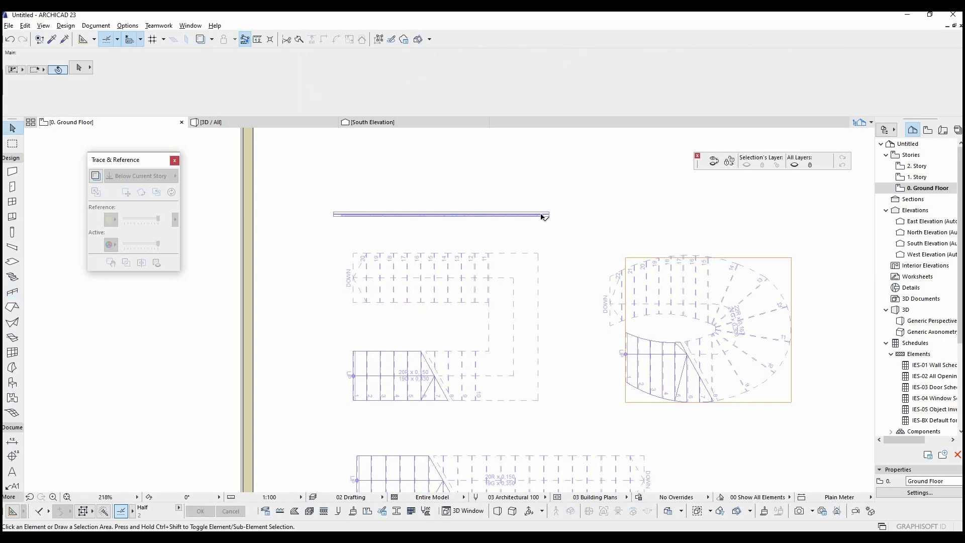
Set the new railing's reference line offset to 150 in its segment settings, keeping the right-side reference line.
{"action": "left_click", "coordinate": [541, 216]}
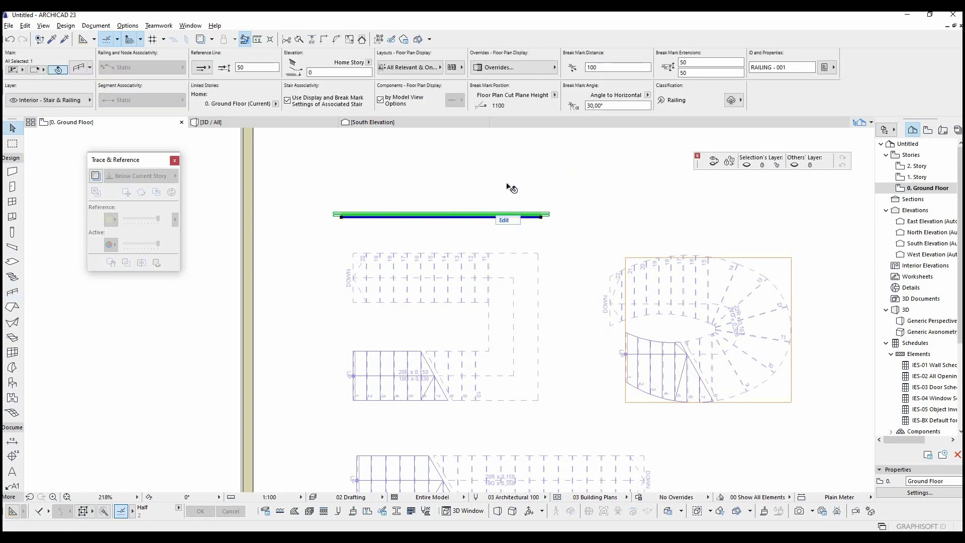
{"action": "key", "text": "ctrl+t"}
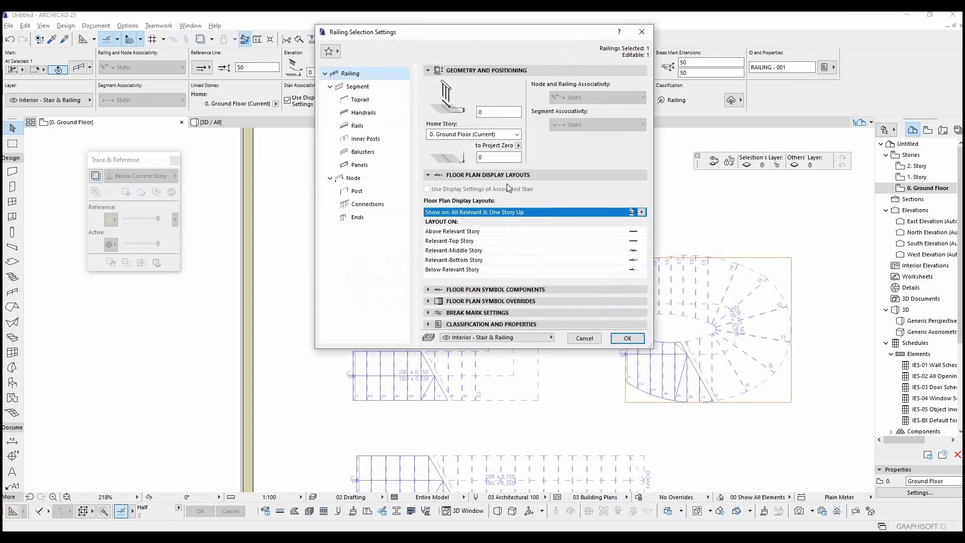
{"action": "left_click", "coordinate": [369, 87]}
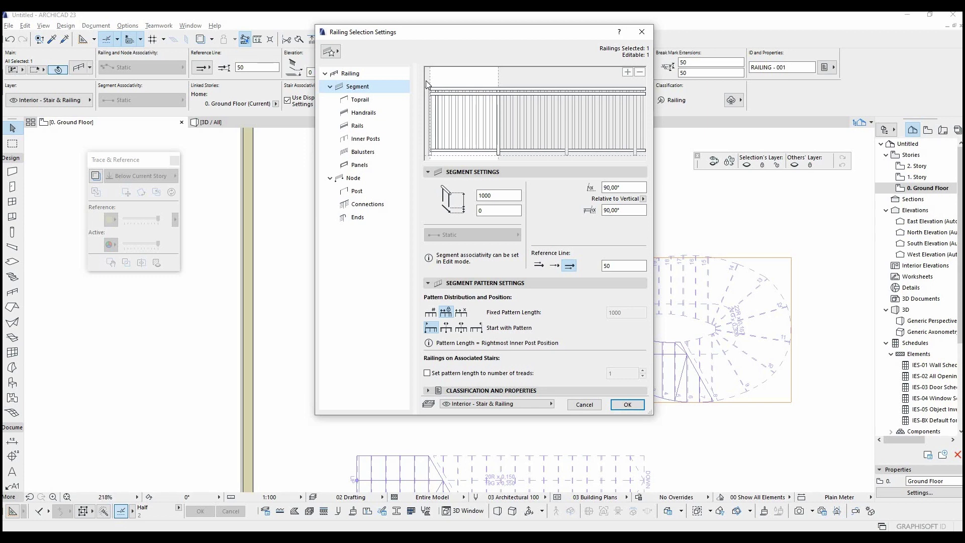
{"action": "double_click", "coordinate": [495, 195]}
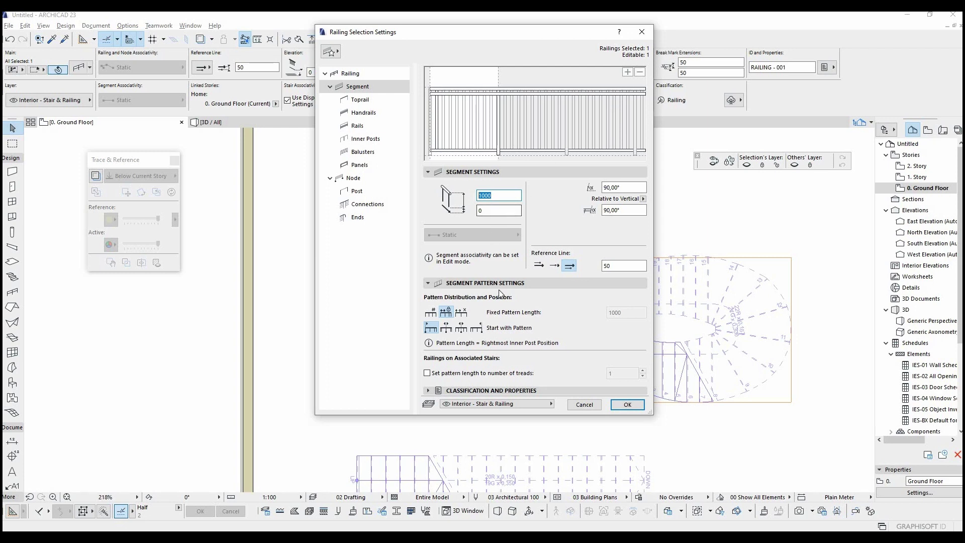
{"action": "left_click", "coordinate": [539, 266]}
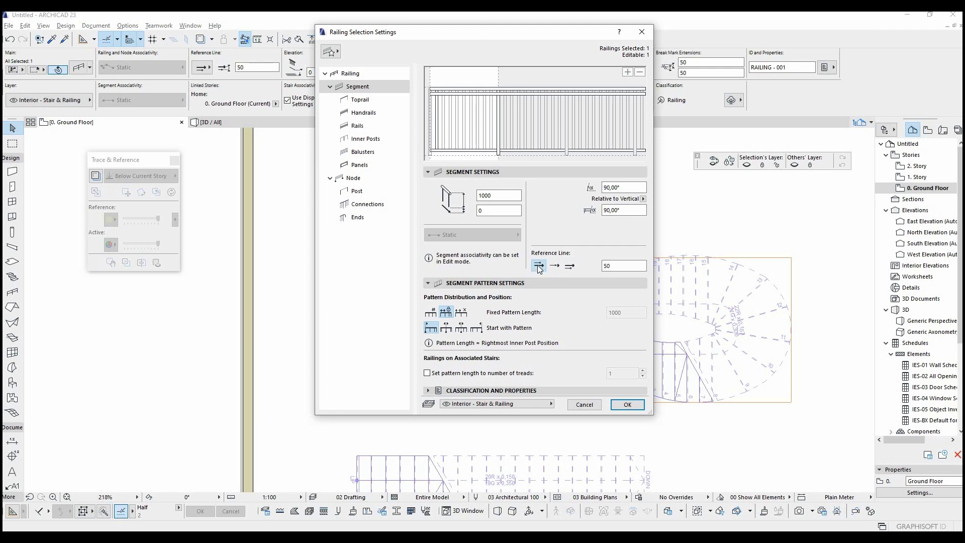
{"action": "left_click", "coordinate": [570, 265]}
{"action": "left_click", "coordinate": [618, 266]}
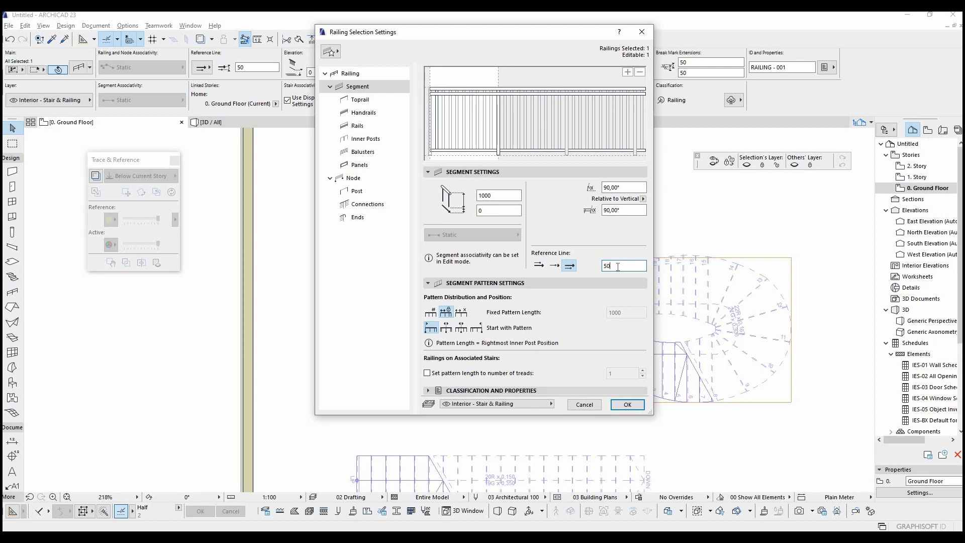
{"action": "type", "text": "150"}
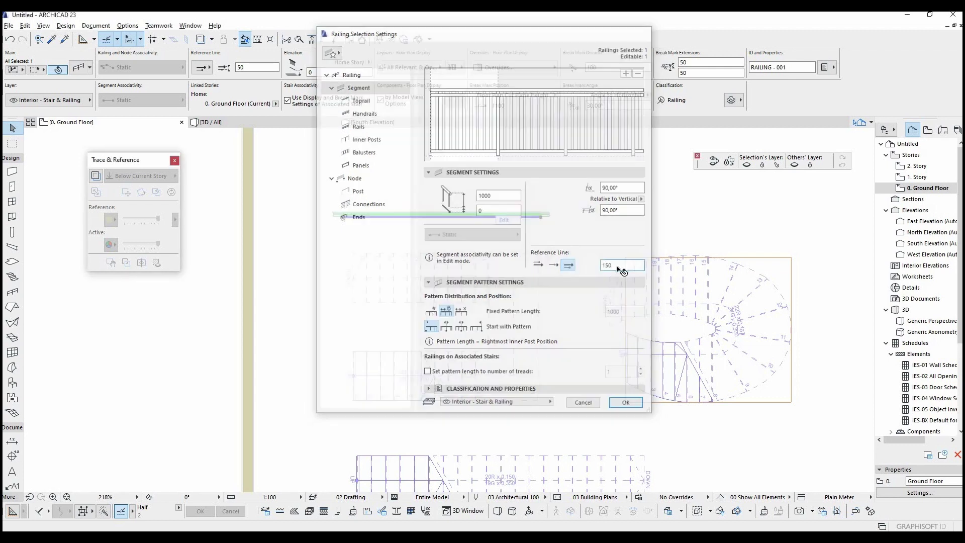
{"action": "key", "text": "Return"}
Curve the railing's straight reference line into a shallow arc bulging slightly towards the U-shaped stair.
{"action": "scroll", "coordinate": [528, 211], "scroll_direction": "up", "scroll_amount": 3}
{"action": "middle_click_drag", "start_coordinate": [506, 269], "coordinate": [573, 282]}
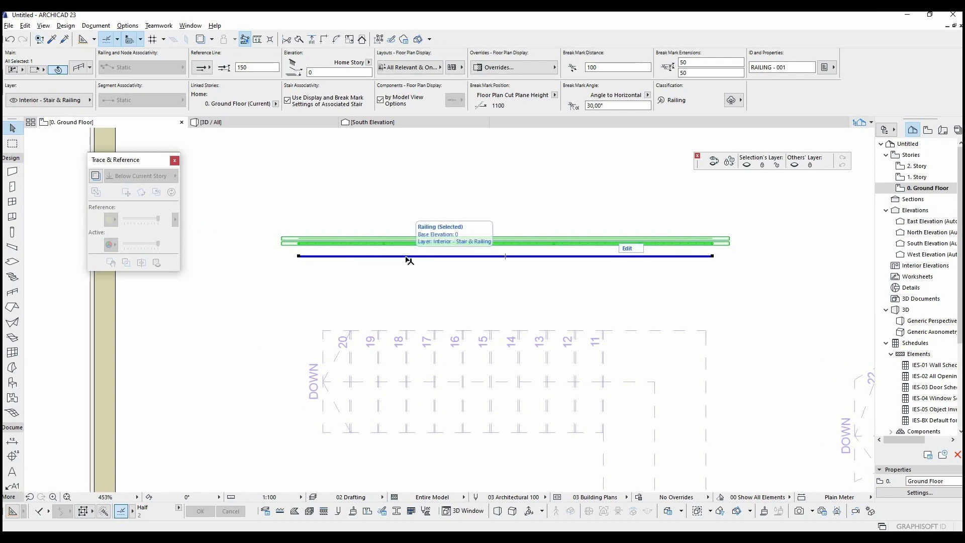
{"action": "middle_click_drag", "start_coordinate": [417, 271], "coordinate": [478, 307]}
{"action": "left_click", "coordinate": [466, 303]}
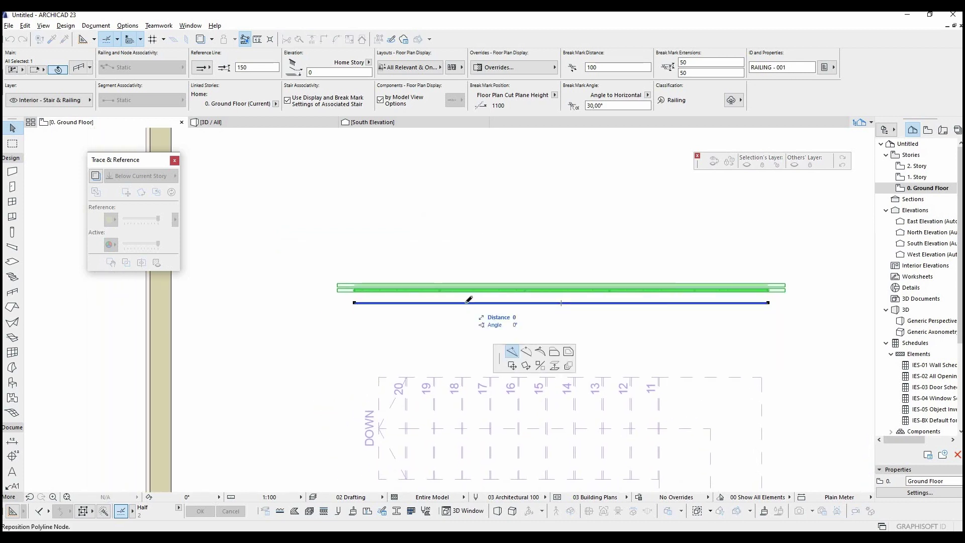
{"action": "left_click", "coordinate": [379, 181]}
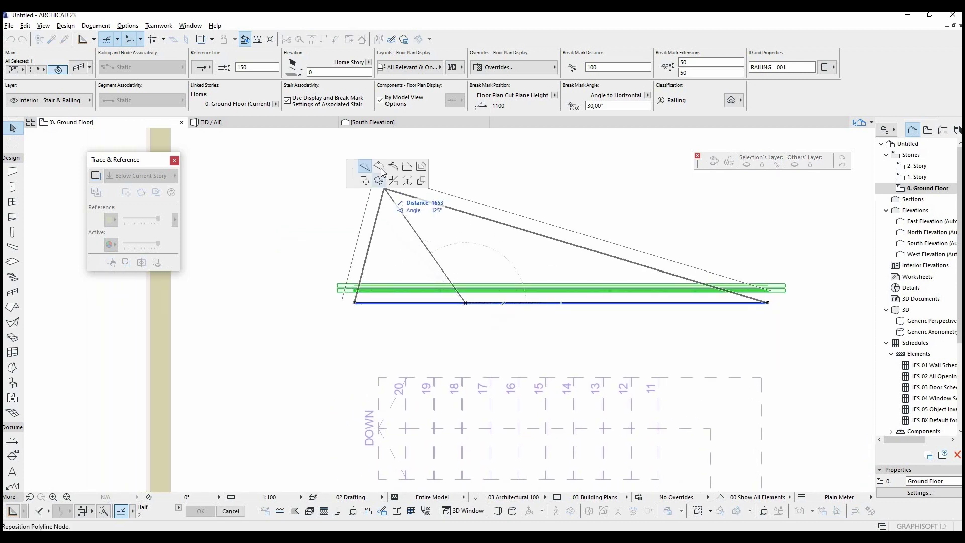
{"action": "left_click", "coordinate": [463, 321]}
{"action": "left_click", "coordinate": [463, 269]}
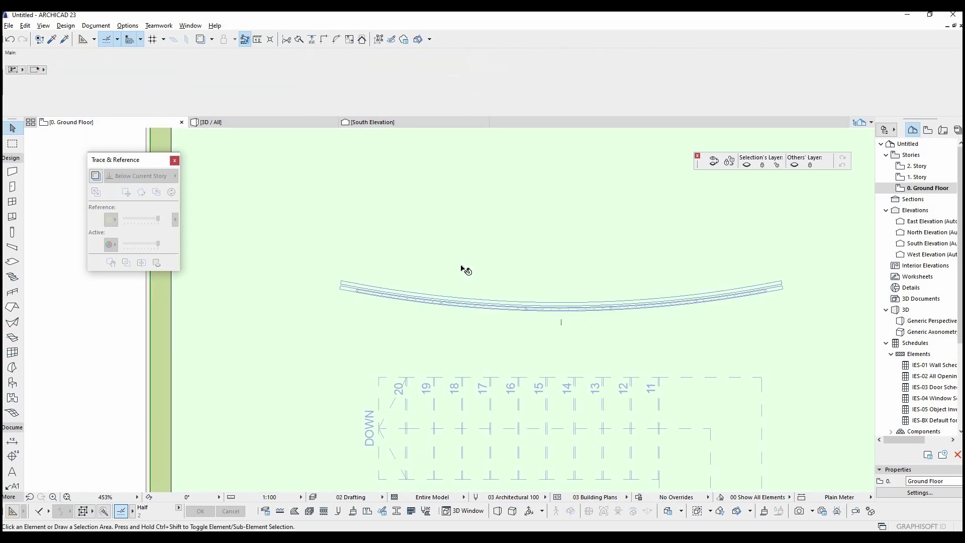
Open the curved railing's selection settings and review its toprail, handrail and baluster components.
{"action": "left_click", "coordinate": [342, 290]}
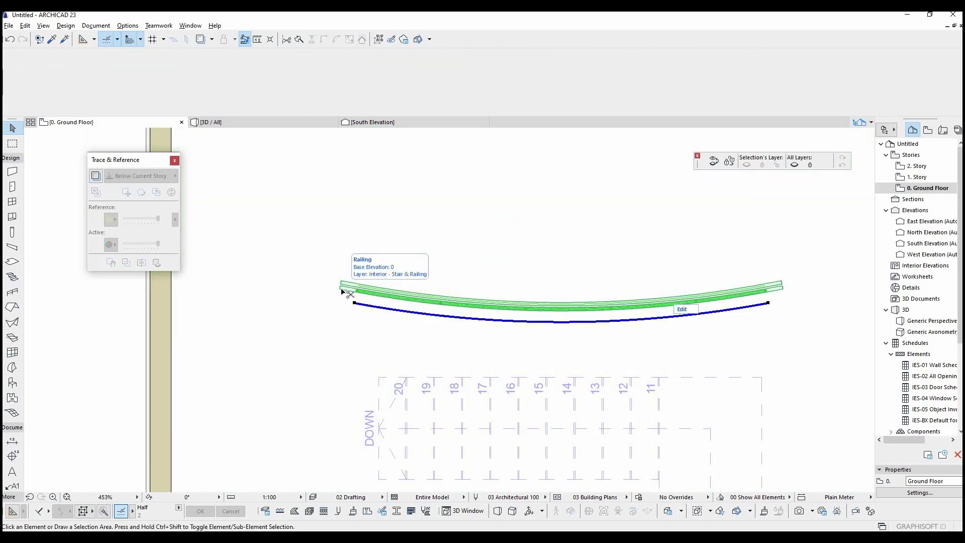
{"action": "key", "text": "ctrl+t"}
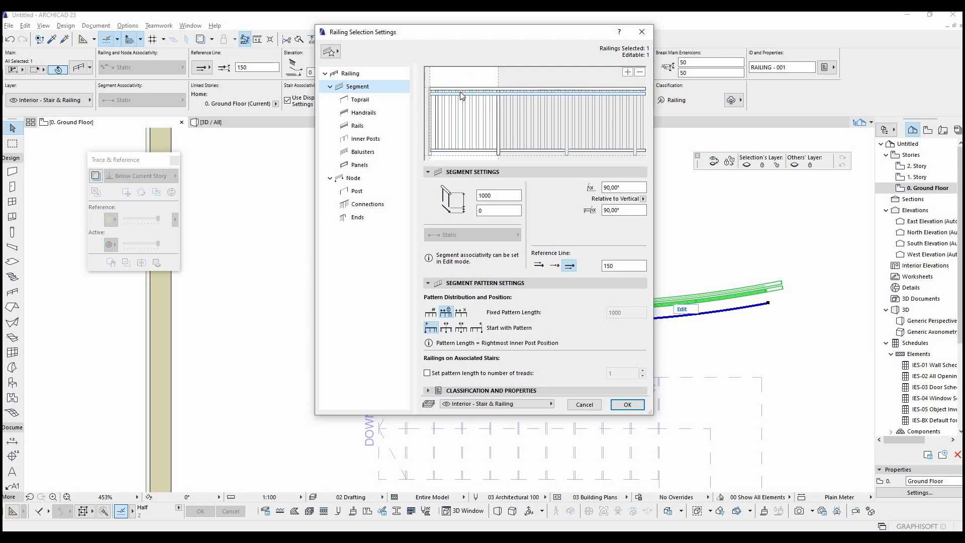
{"action": "left_click", "coordinate": [365, 100]}
{"action": "left_click", "coordinate": [368, 114]}
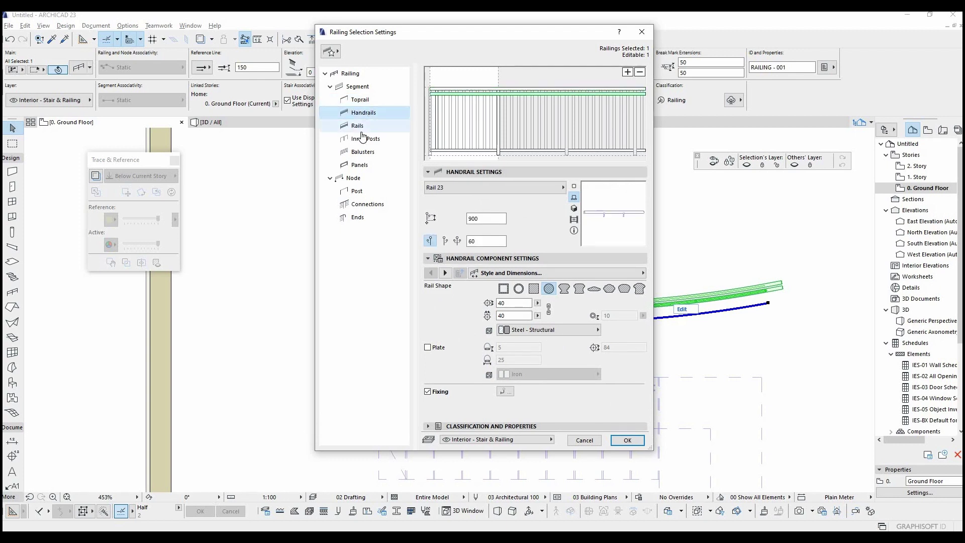
{"action": "left_click", "coordinate": [363, 128]}
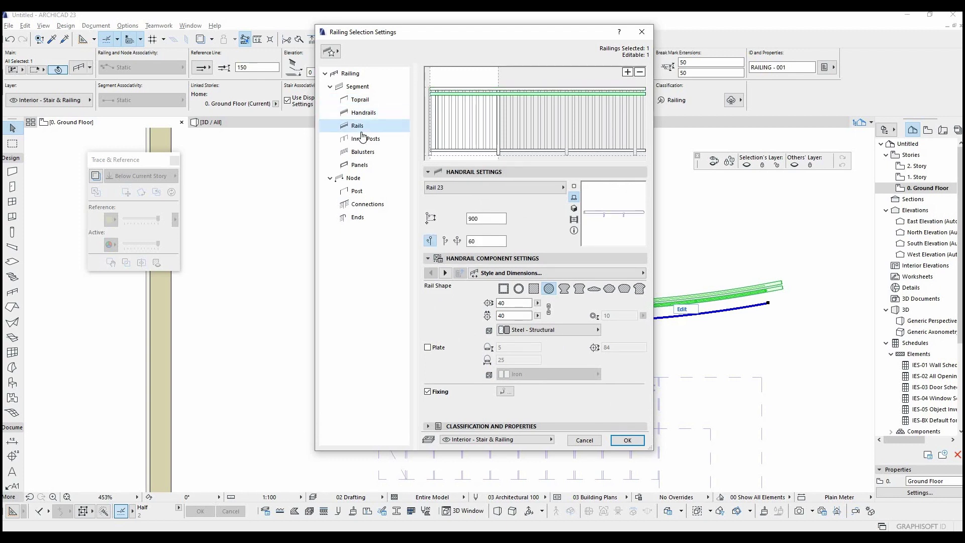
{"action": "left_click", "coordinate": [442, 97]}
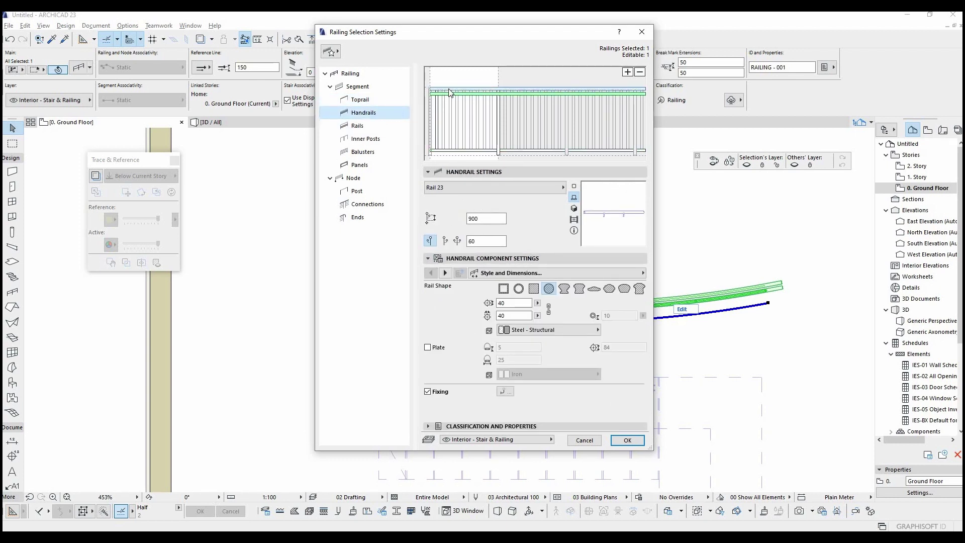
{"action": "left_click", "coordinate": [449, 92]}
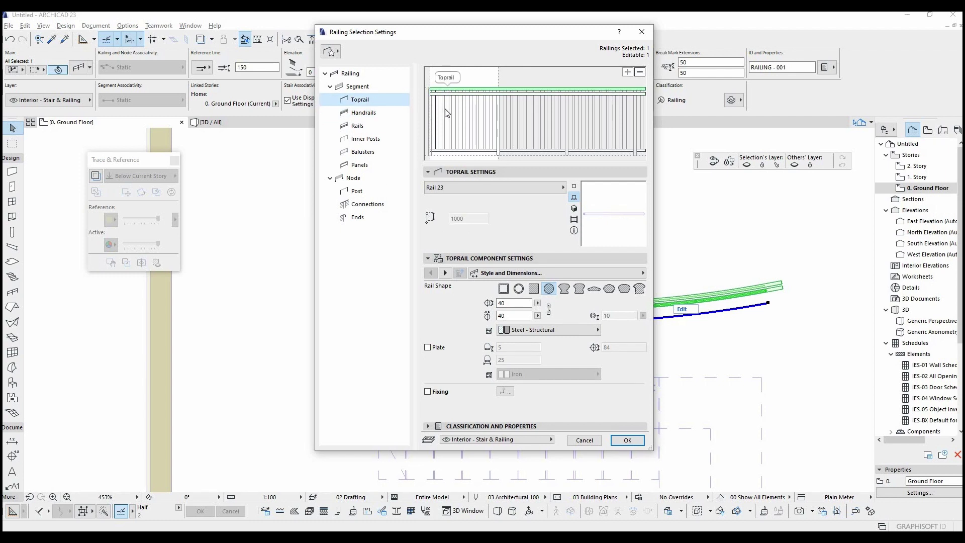
{"action": "left_click", "coordinate": [438, 127]}
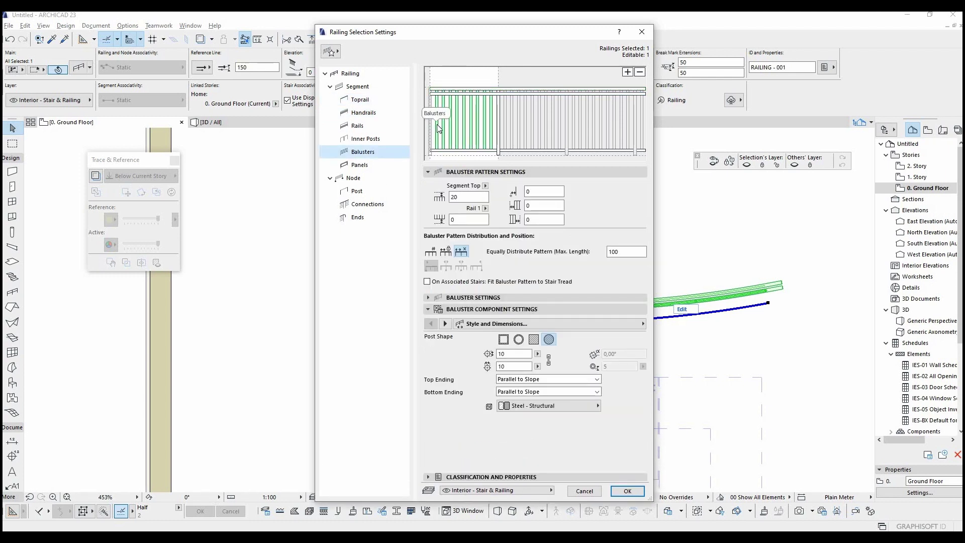
Set the absolute height of the railing's lower rail, Rail 1, to 140.
{"action": "left_click", "coordinate": [452, 152]}
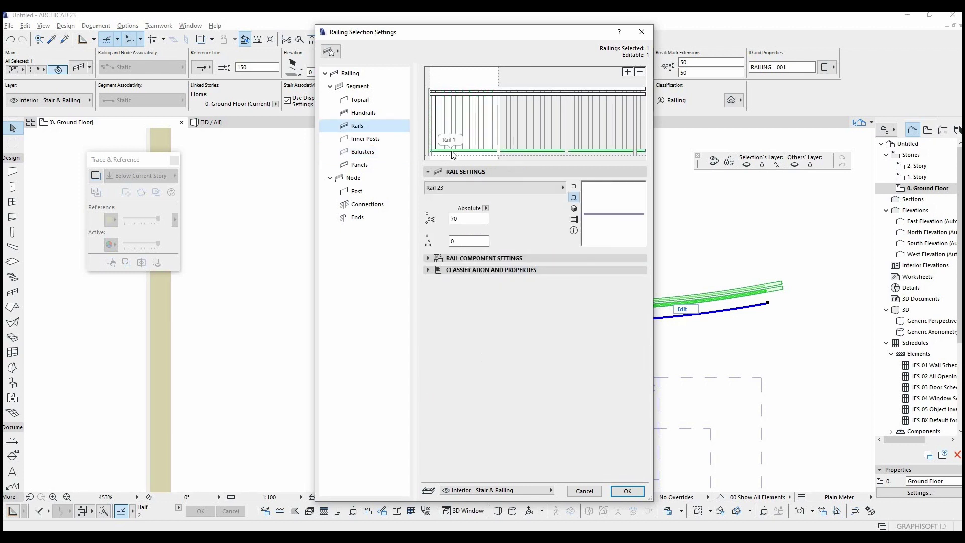
{"action": "double_click", "coordinate": [455, 219]}
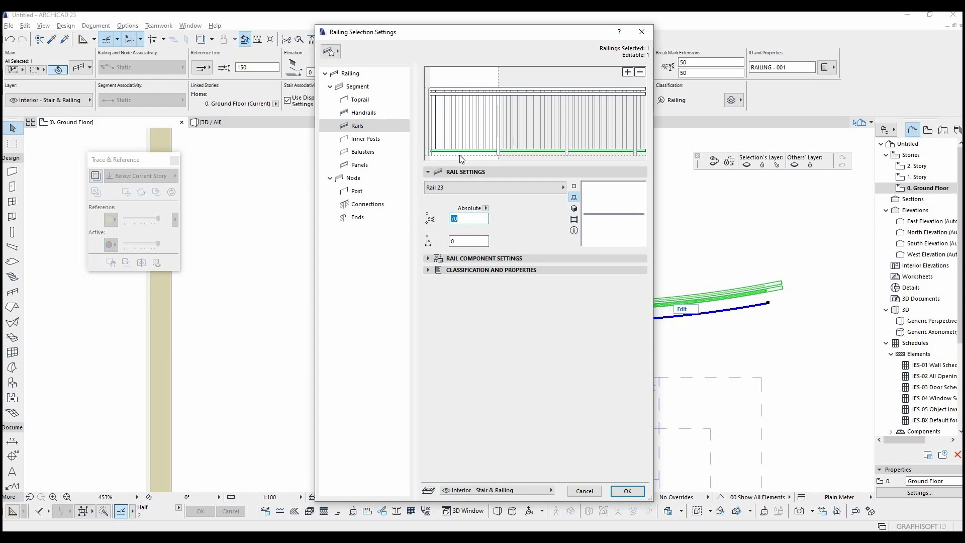
{"action": "type", "text": "140"}
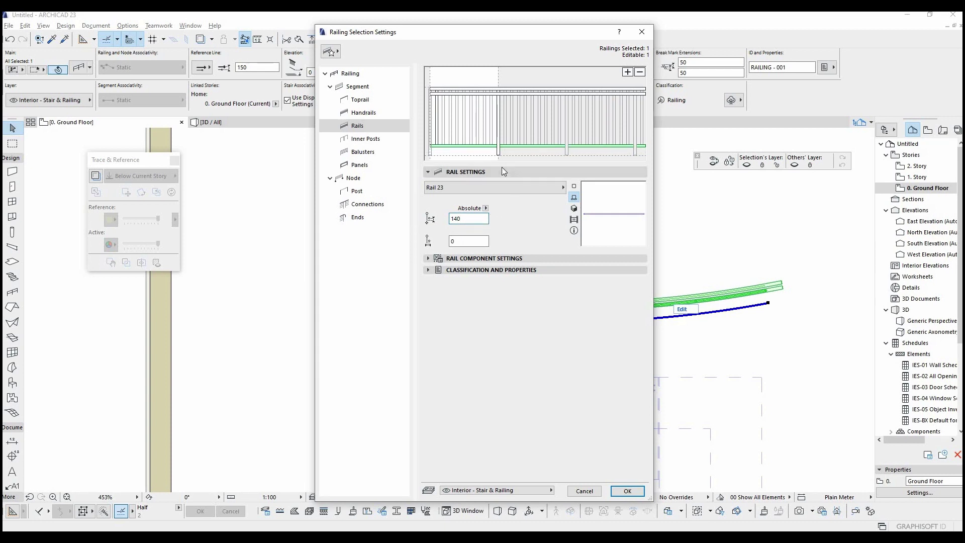
Set the balusters' top offset from the segment top to 200.
{"action": "left_click", "coordinate": [475, 139]}
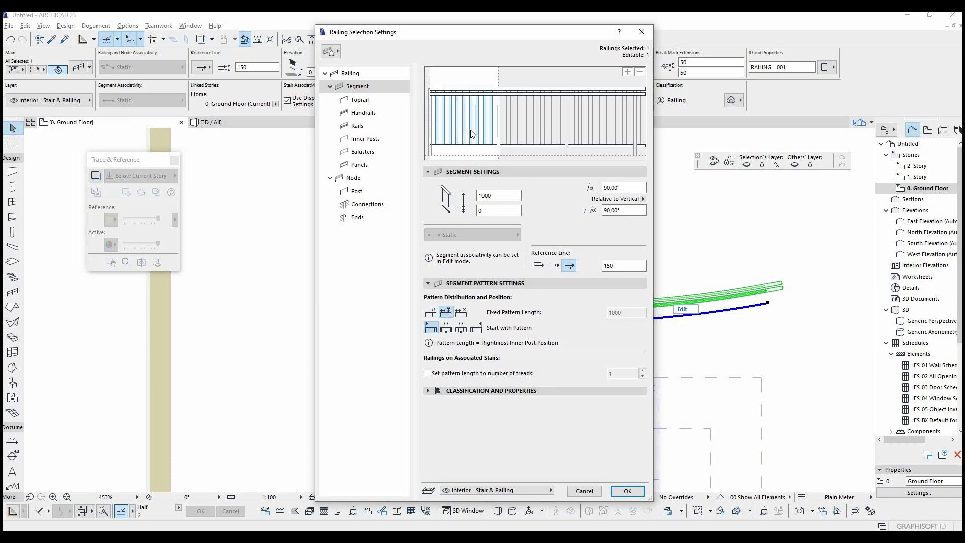
{"action": "left_click", "coordinate": [473, 134]}
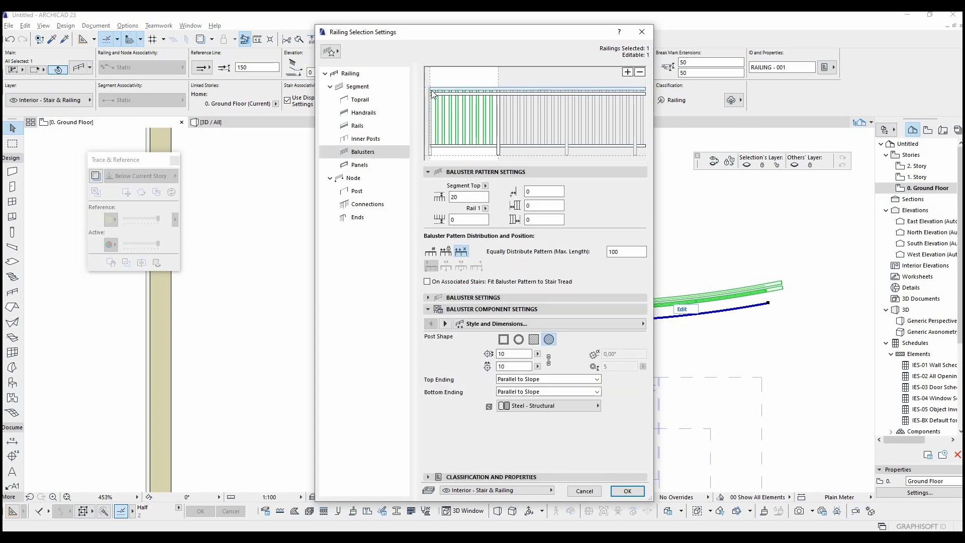
{"action": "left_click", "coordinate": [469, 195]}
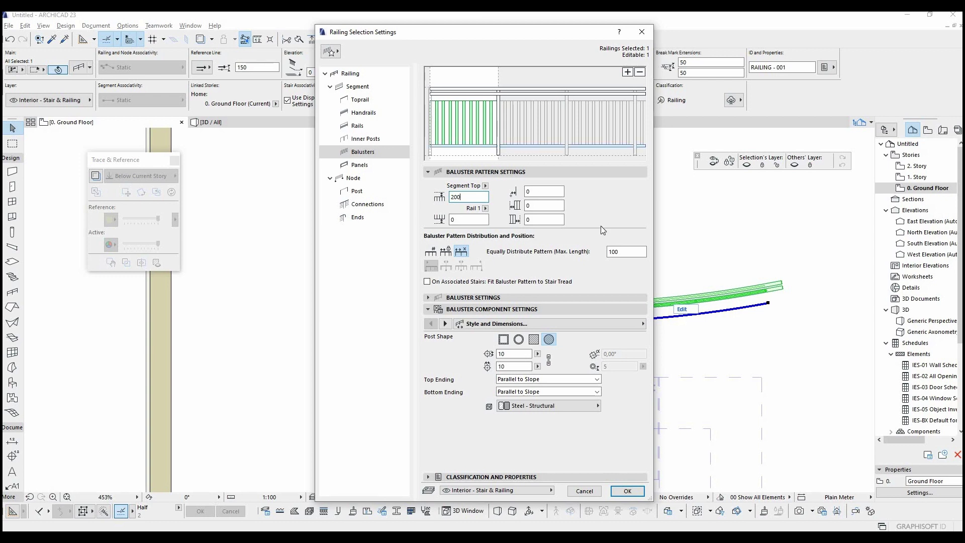
Set the balusters' equally distributed maximum pattern length to 200, give them a solid rectangular shape and apply the settings.
{"action": "left_click", "coordinate": [609, 251]}
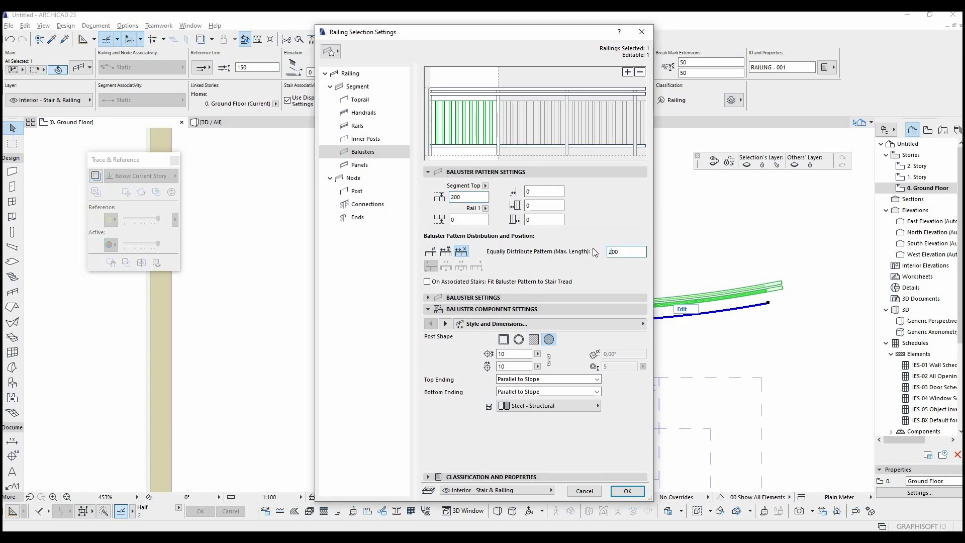
{"action": "key", "text": "End"}
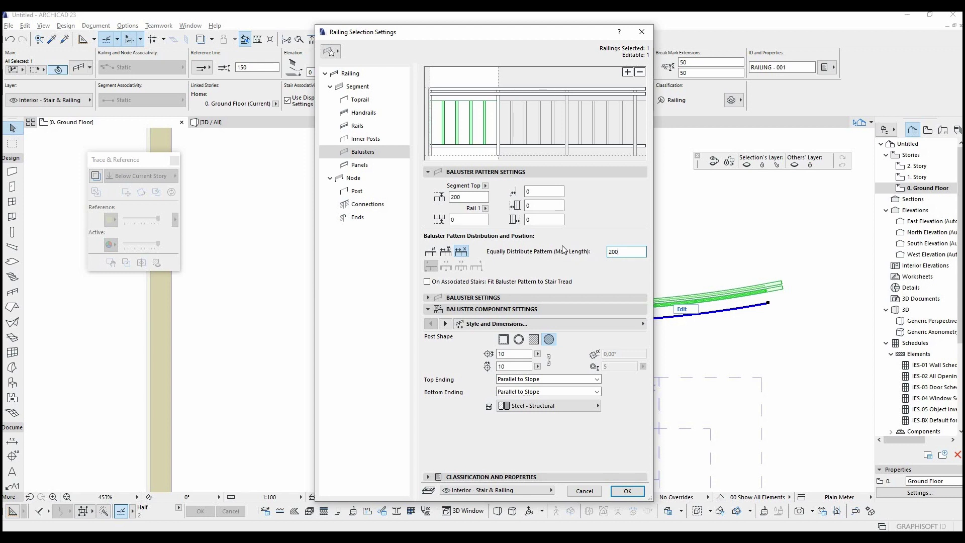
{"action": "left_click", "coordinate": [535, 340]}
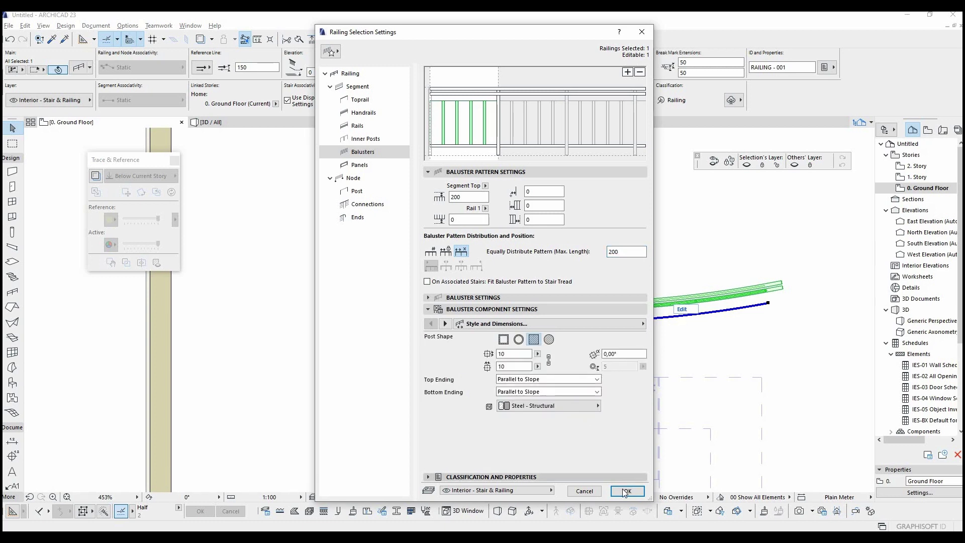
{"action": "left_click", "coordinate": [628, 491]}
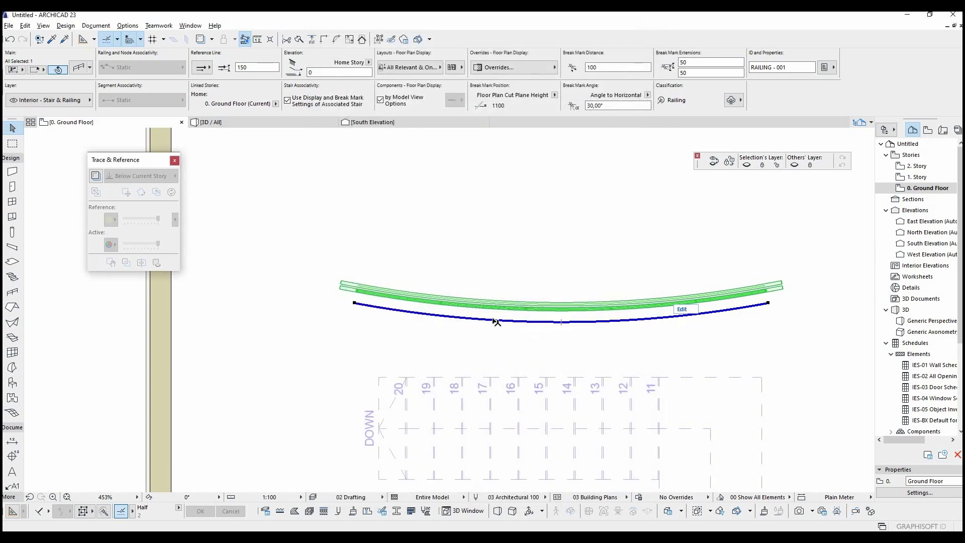
Go to the 3D view, find the curved railing and examine its balusters up close.
{"action": "key", "text": "F3"}
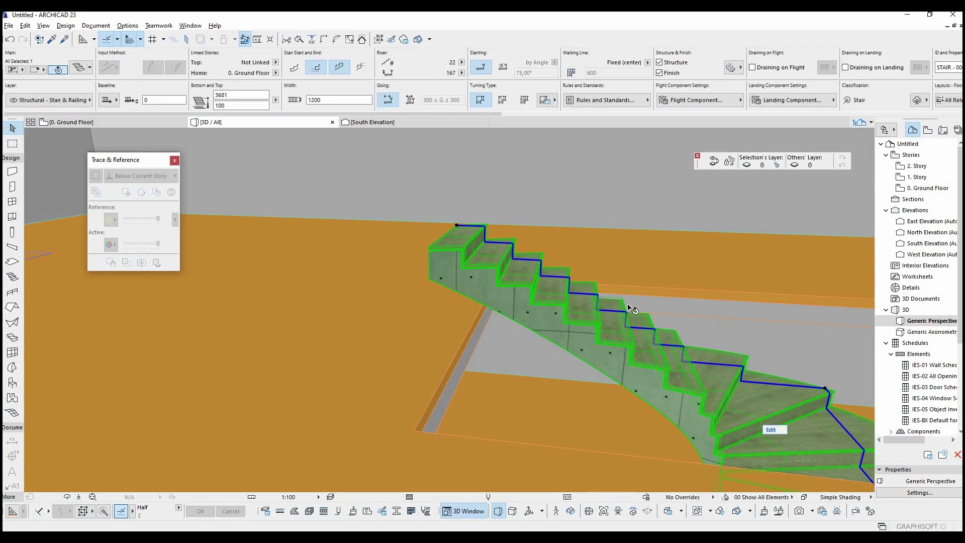
{"action": "key", "text": "shift+F3"}
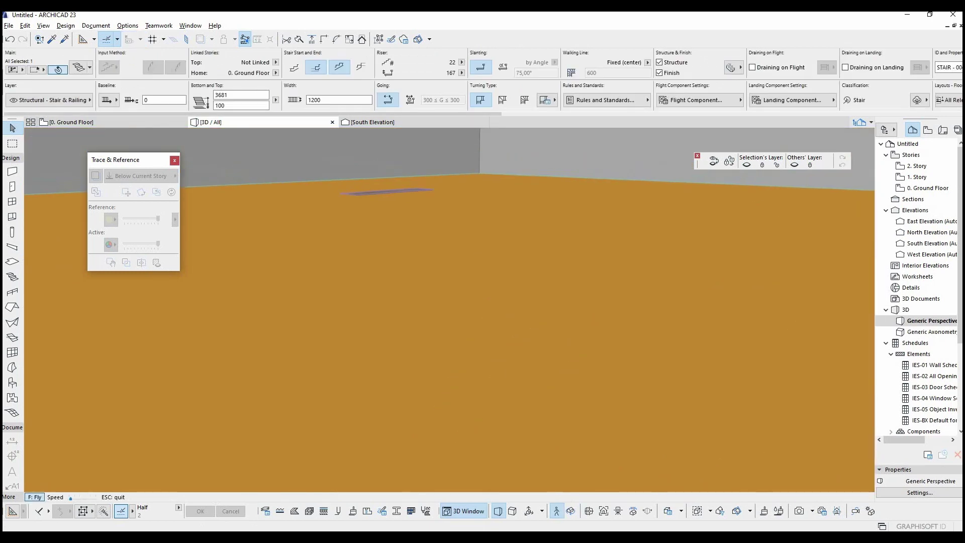
{"action": "key", "text": "Up"}
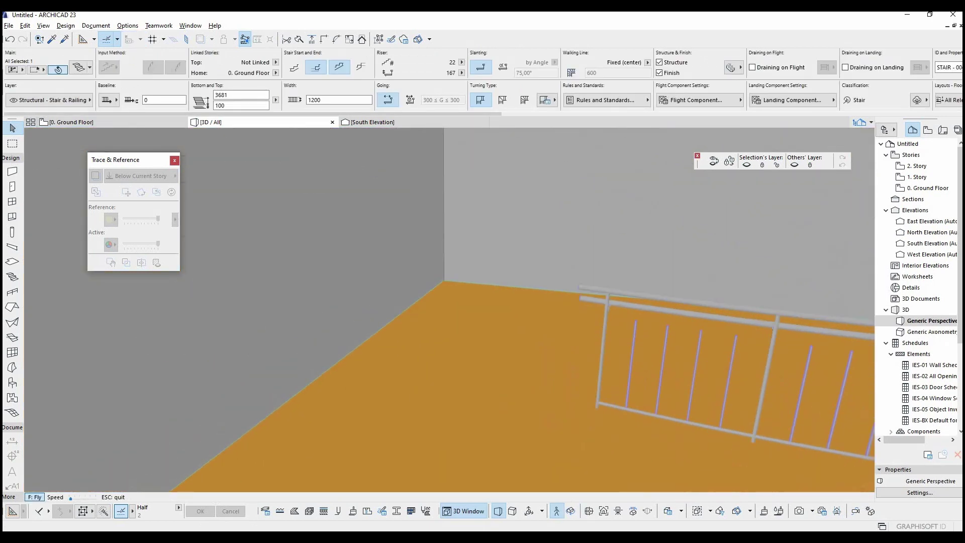
{"action": "key", "text": "Escape"}
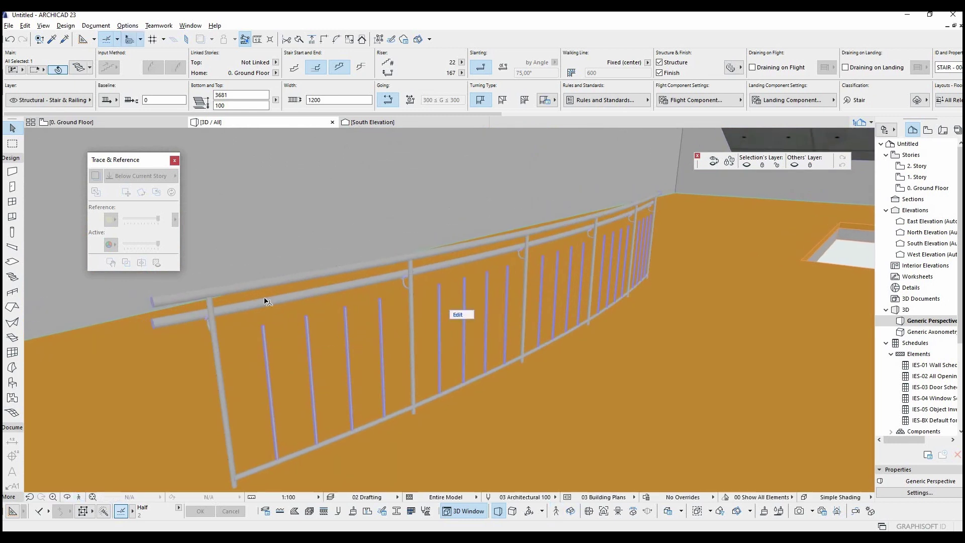
{"action": "left_click", "coordinate": [252, 307]}
{"action": "middle_click_drag", "start_coordinate": [354, 283], "coordinate": [450, 281]}
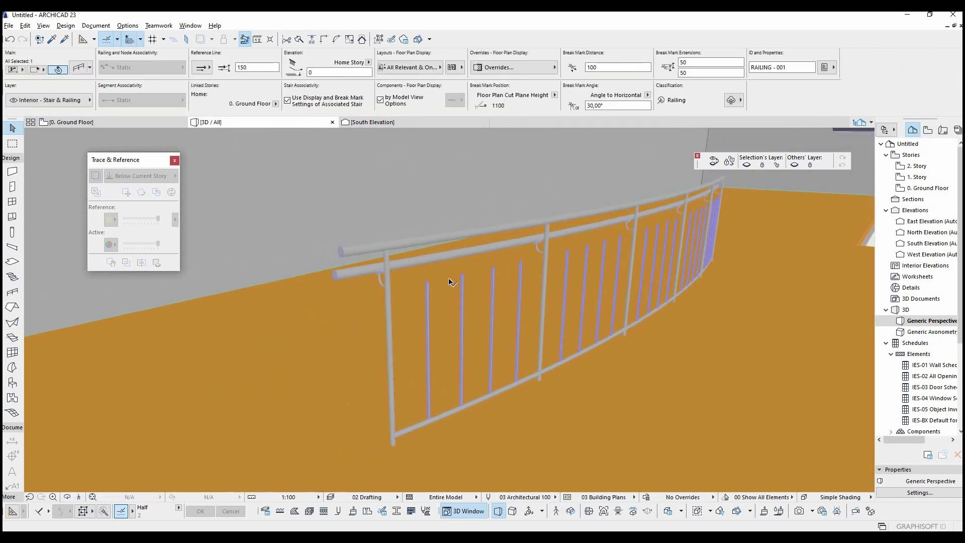
{"action": "scroll", "coordinate": [449, 283], "scroll_direction": "up", "scroll_amount": 1}
{"action": "scroll", "coordinate": [450, 285], "scroll_direction": "up", "scroll_amount": 6}
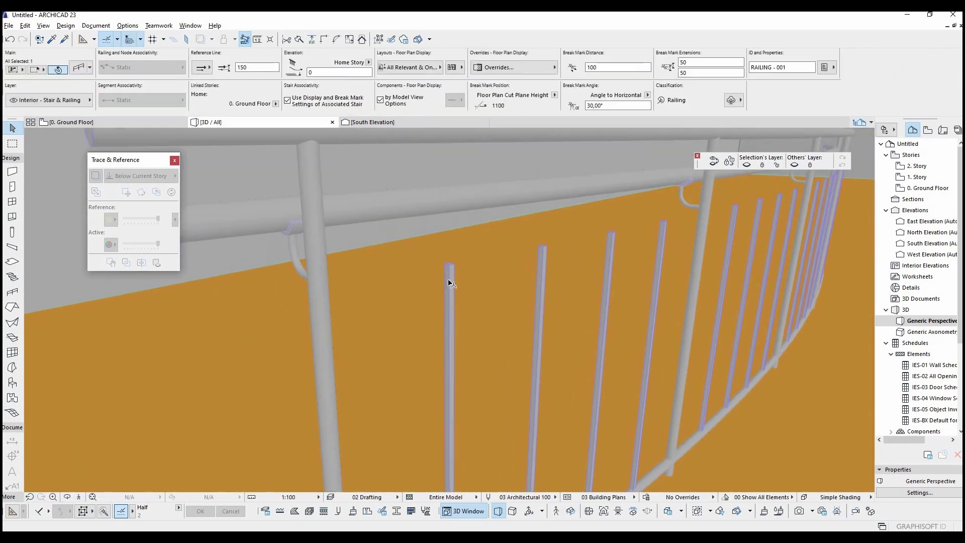
Change the selected railing's balusters to a hollow rectangular post shape, apply it and inspect the baluster ends in 3D.
{"action": "key", "text": "Tab"}
{"action": "double_click", "coordinate": [450, 263]}
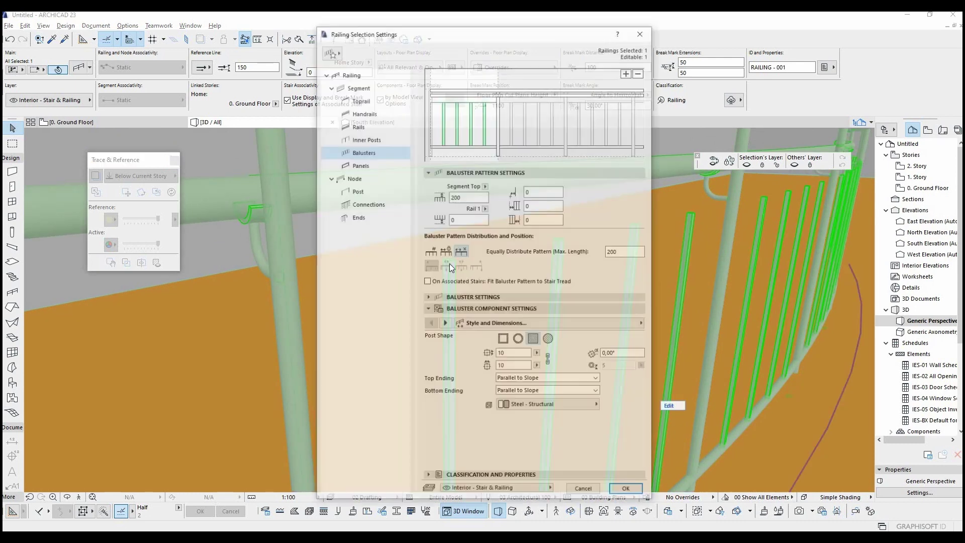
{"action": "left_click", "coordinate": [503, 340]}
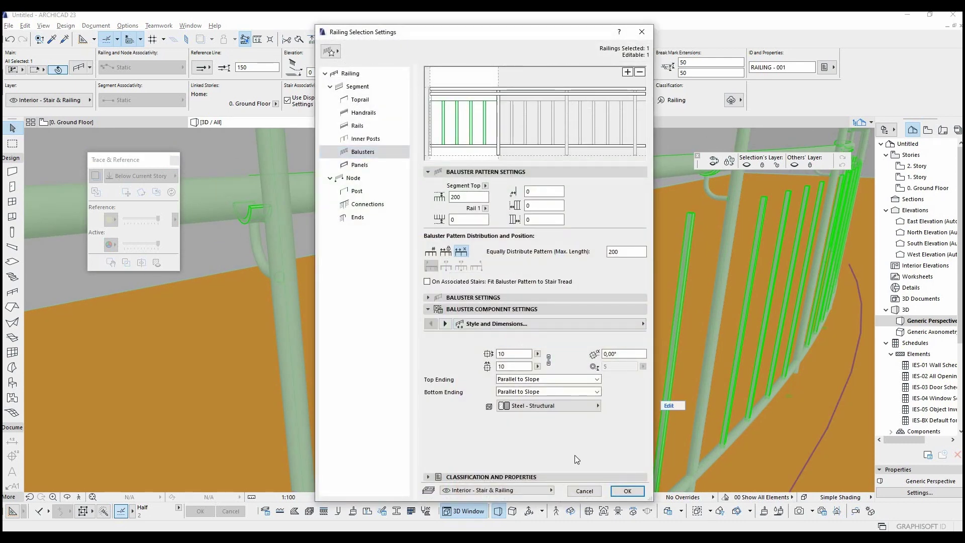
{"action": "left_click", "coordinate": [628, 490]}
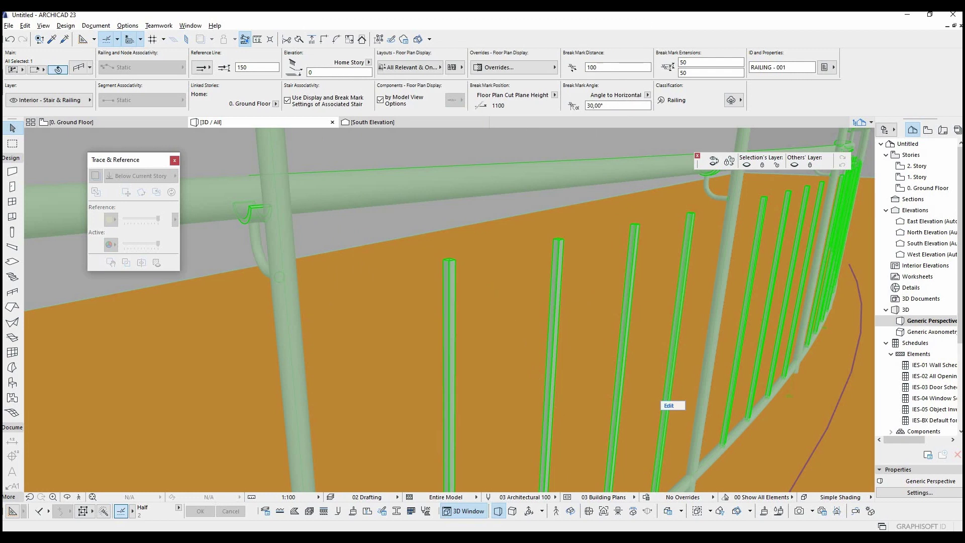
{"action": "key", "text": "Up"}
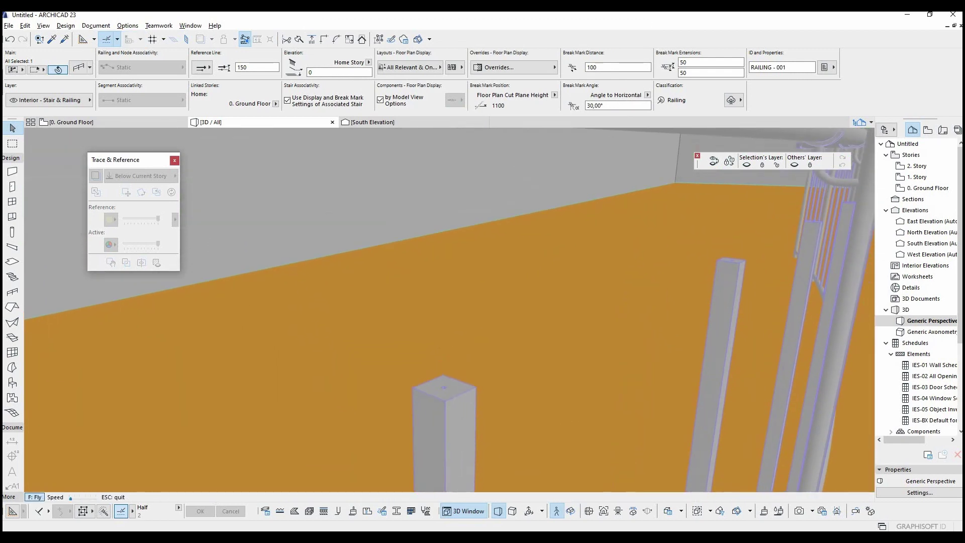
{"action": "key", "text": "Escape"}
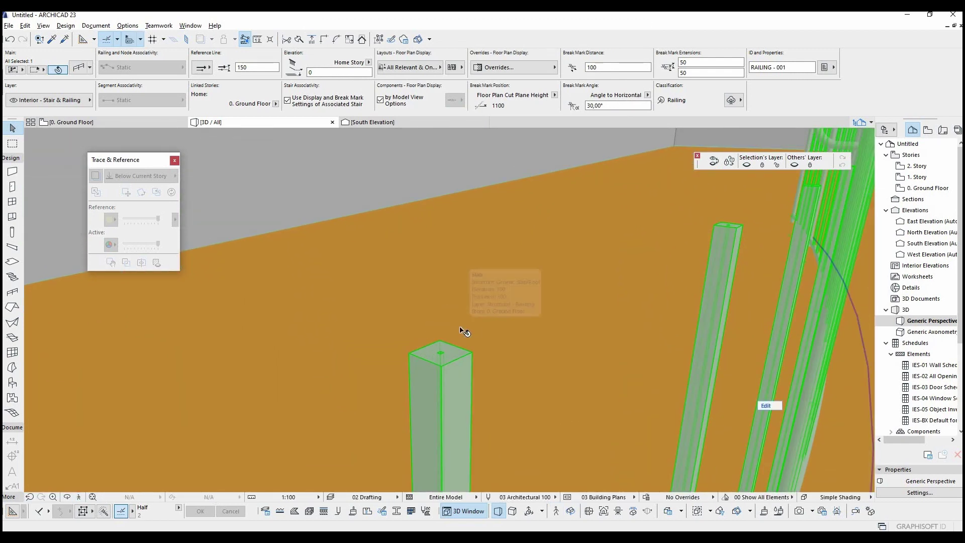
Change the balusters to a solid circular post shape, apply it and check the railing in 3D.
{"action": "key", "text": "ctrl+t"}
{"action": "left_click", "coordinate": [549, 340]}
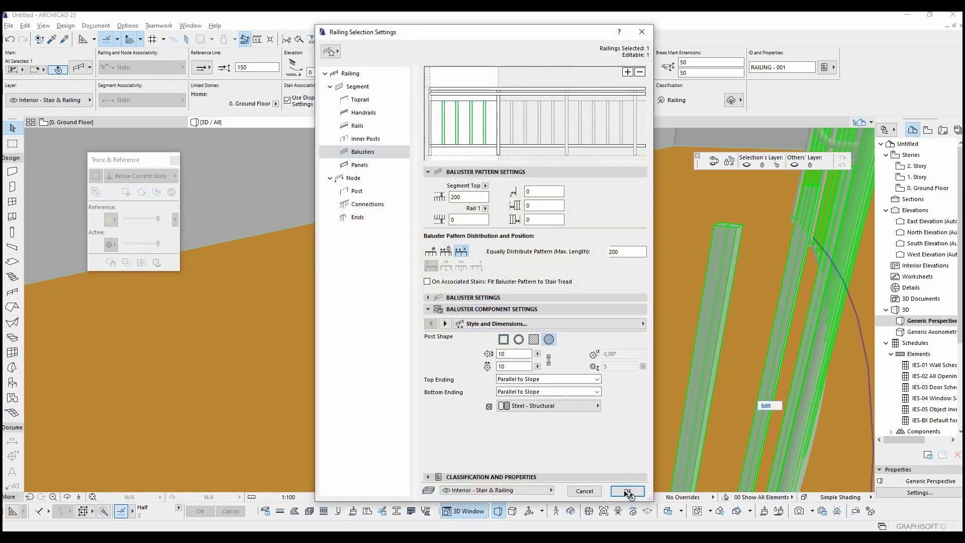
{"action": "left_click", "coordinate": [628, 491]}
{"action": "left_click", "coordinate": [557, 511]}
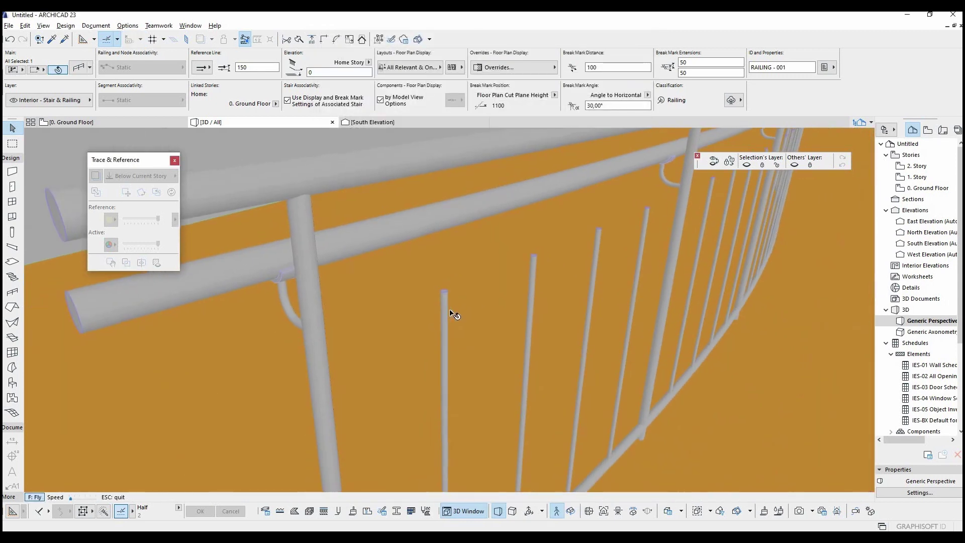
{"action": "key", "text": "Escape"}
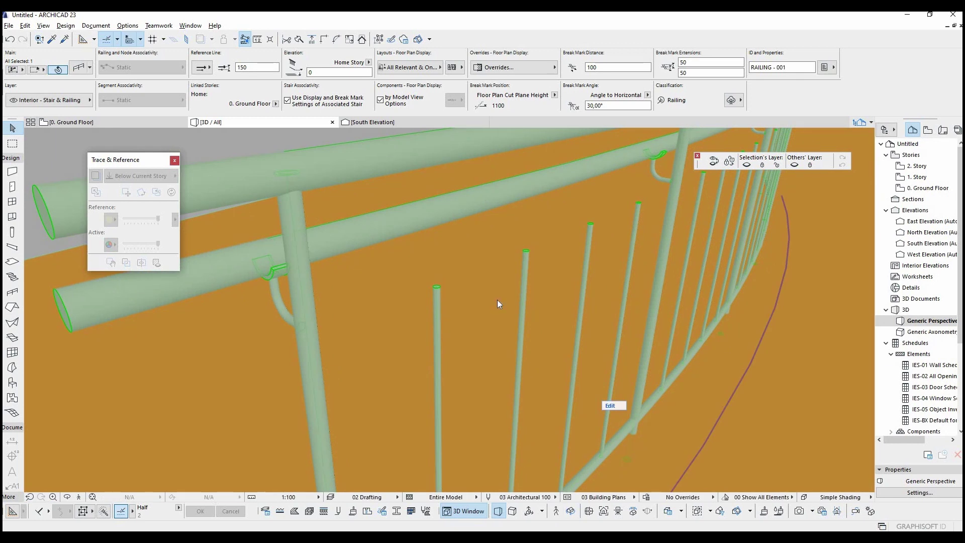
Override the balusters' post surface with Paint - Lead Oxide Yellow in their 3D representation settings and apply it.
{"action": "key", "text": "ctrl+t"}
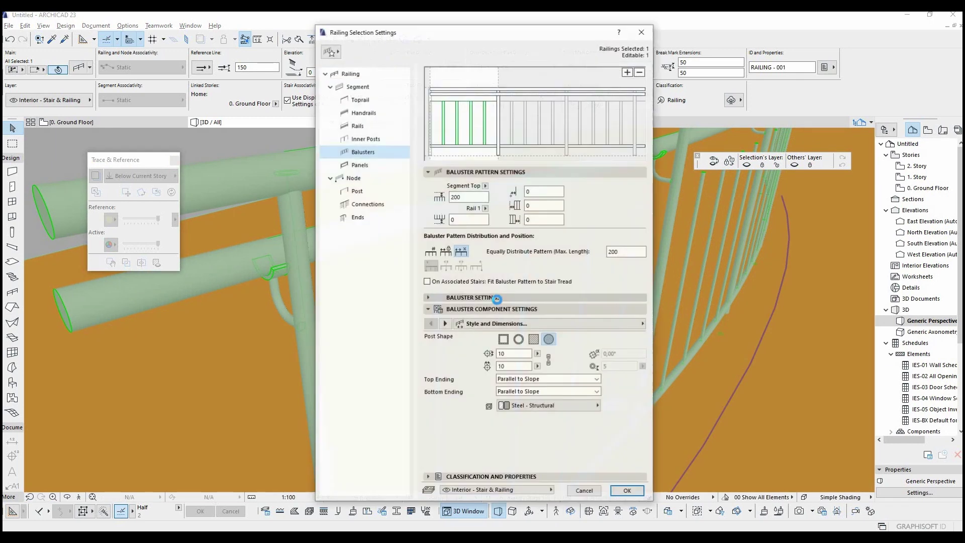
{"action": "left_click", "coordinate": [445, 323]}
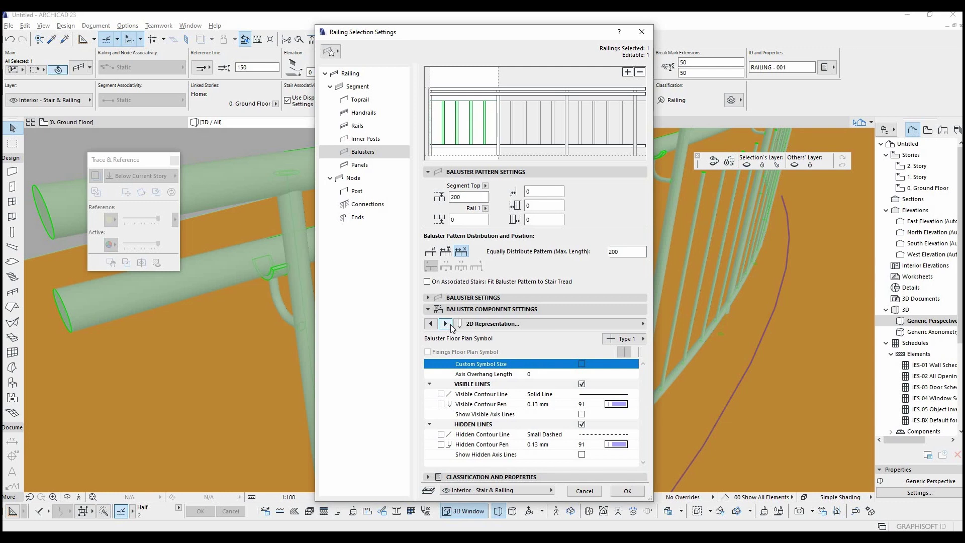
{"action": "left_click", "coordinate": [445, 323]}
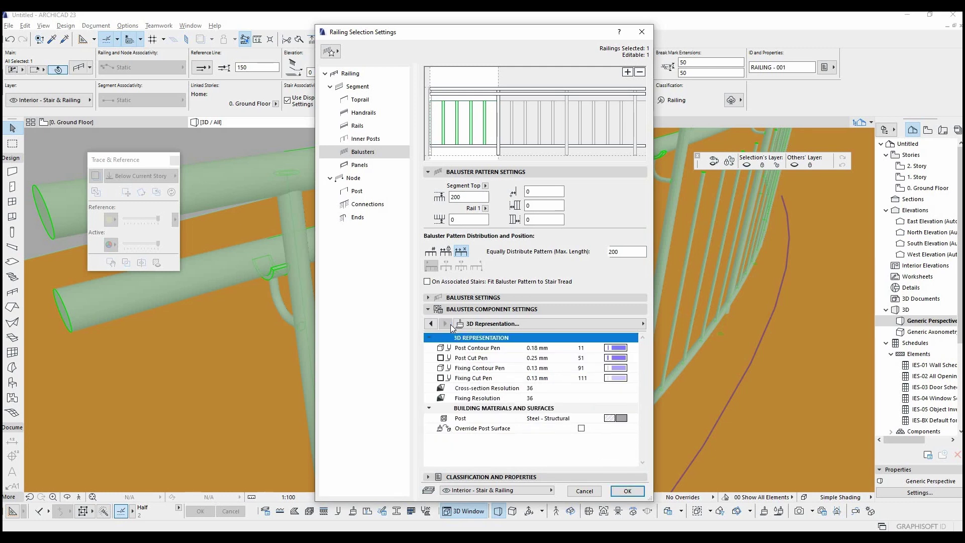
{"action": "left_click", "coordinate": [581, 429]}
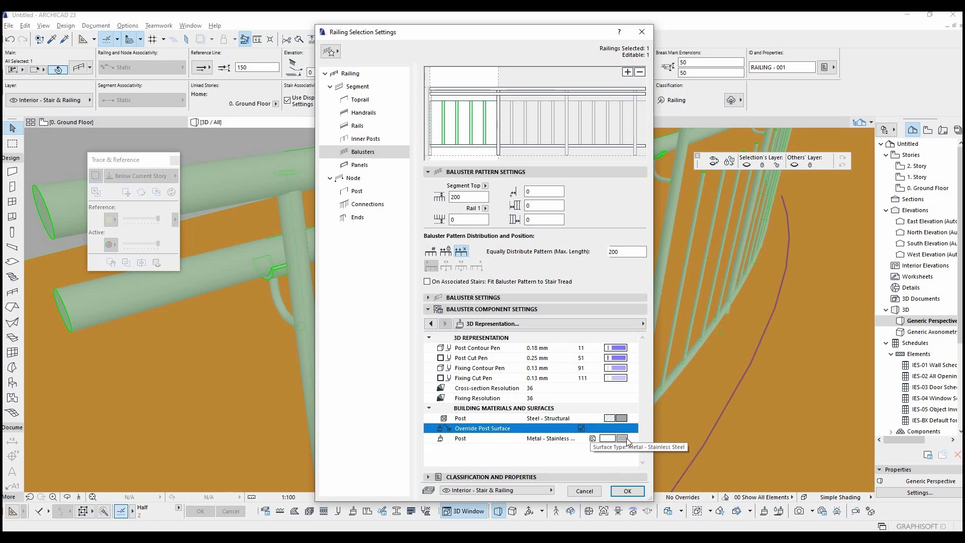
{"action": "left_click", "coordinate": [624, 439]}
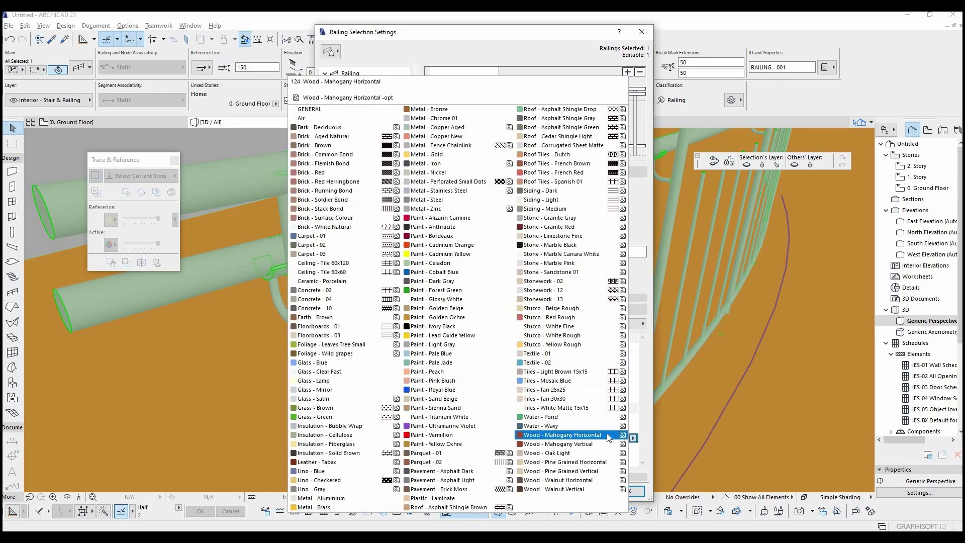
{"action": "left_click", "coordinate": [452, 336]}
{"action": "left_click", "coordinate": [627, 492]}
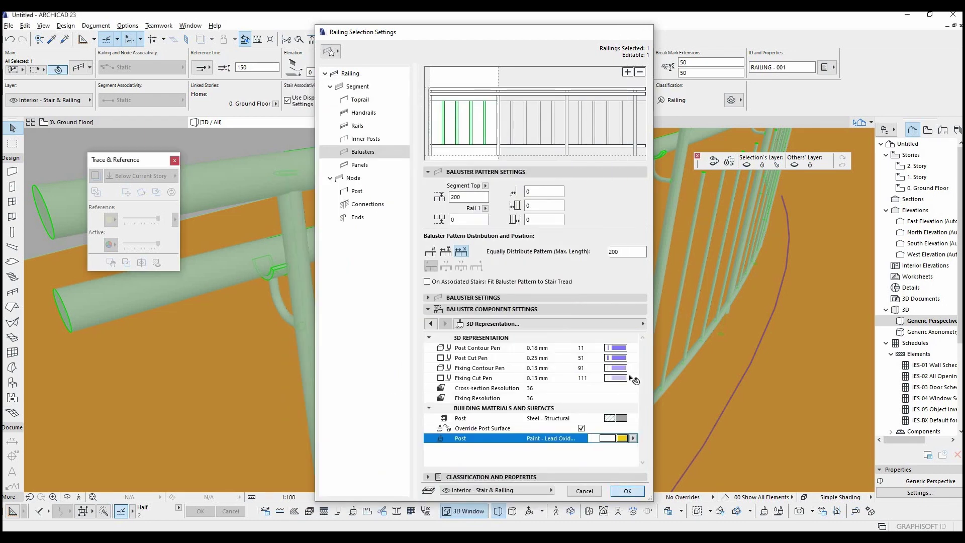
{"action": "middle_click_drag", "start_coordinate": [603, 358], "coordinate": [557, 355], "text": "shift"}
{"action": "key", "text": "Escape"}
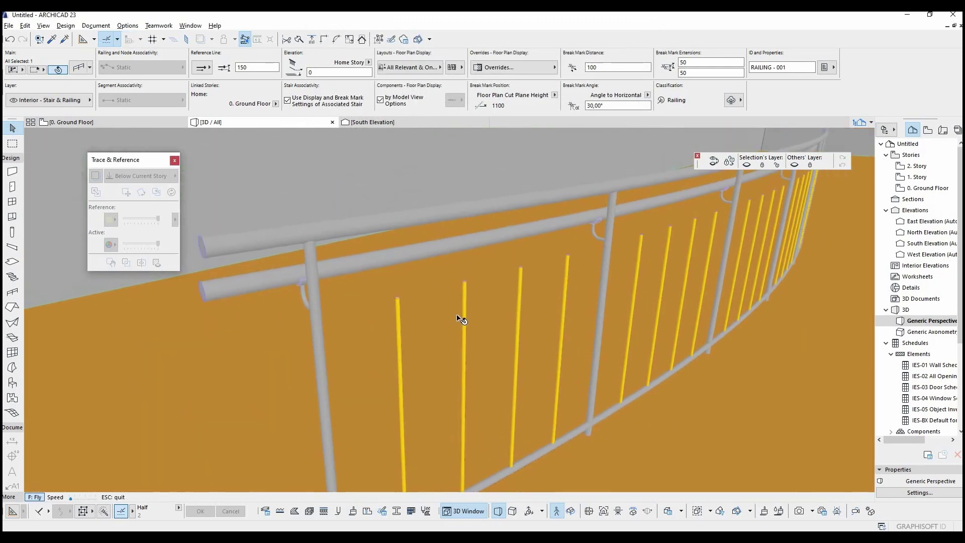
Give the balusters a solid rectangular post shape with a 50 by 50 profile and apply it to the railing.
{"action": "key", "text": "ctrl+t"}
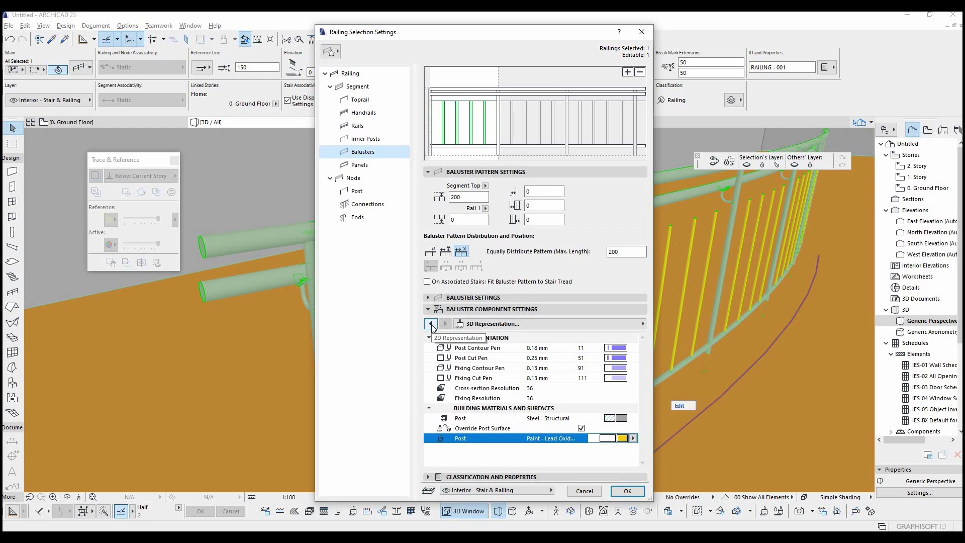
{"action": "left_click", "coordinate": [431, 324]}
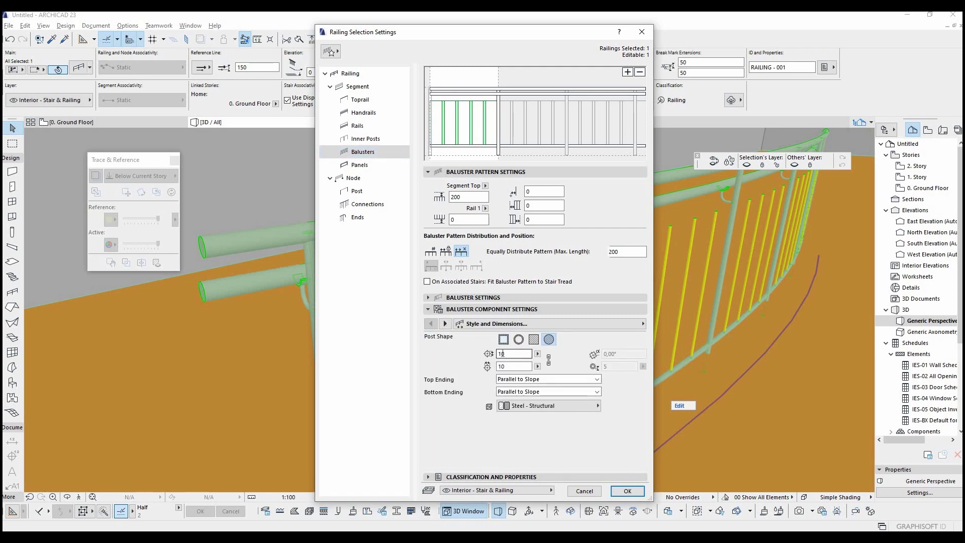
{"action": "type", "text": "50"}
{"action": "key", "text": "Tab"}
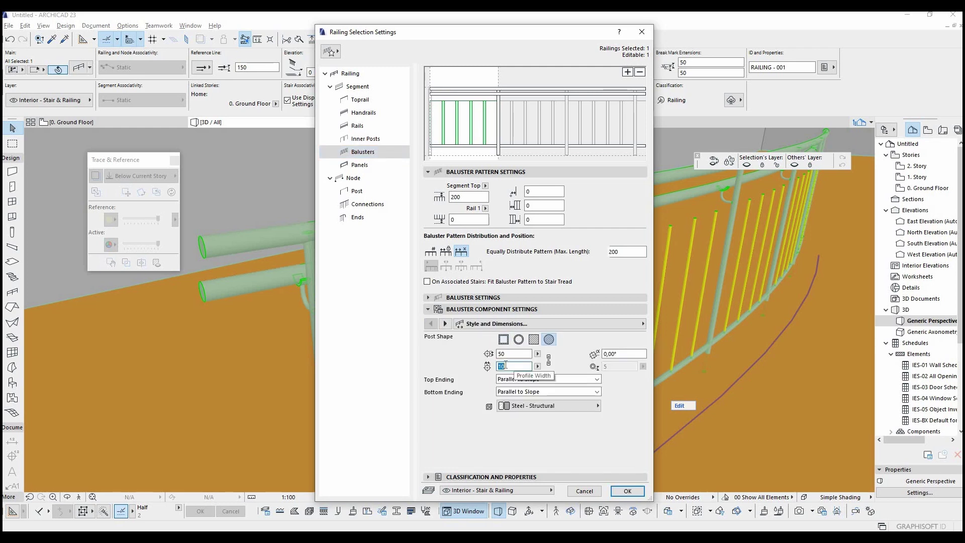
{"action": "left_click", "coordinate": [502, 367]}
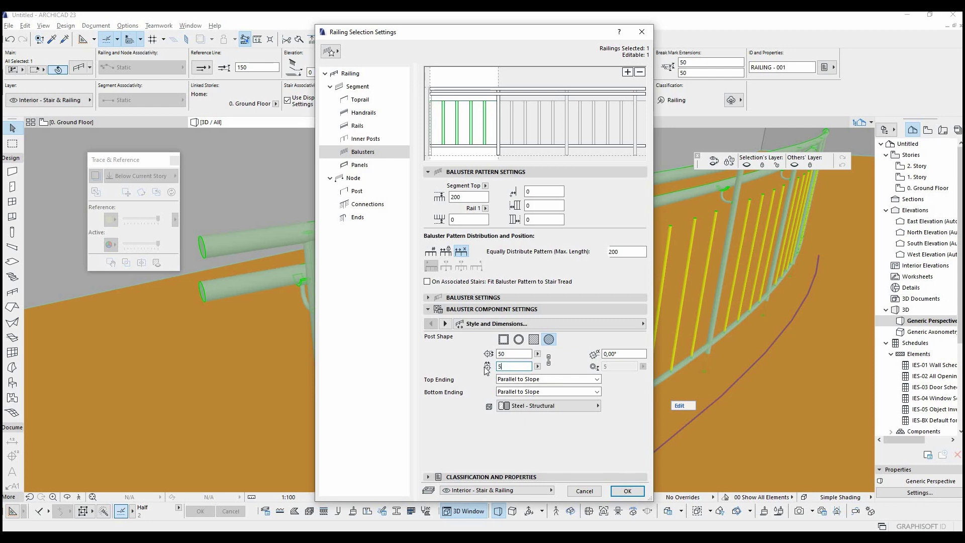
{"action": "left_click", "coordinate": [534, 339]}
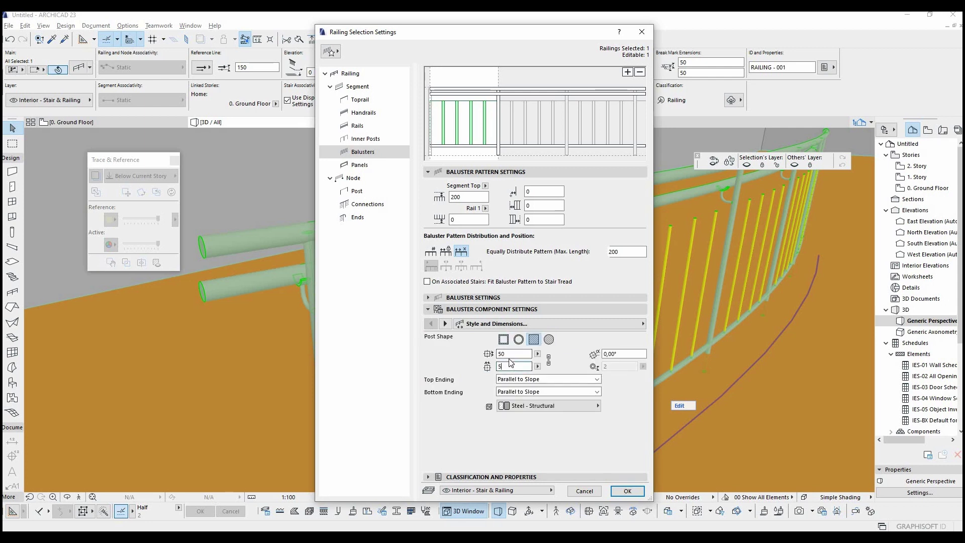
{"action": "left_click", "coordinate": [627, 491]}
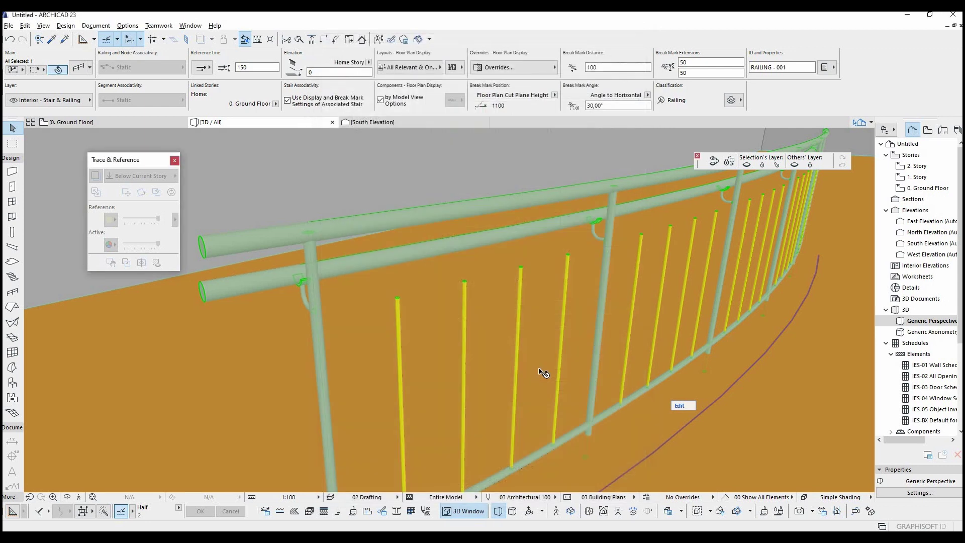
{"action": "mouse_move", "coordinate": [534, 347]}
{"action": "middle_mouse_down", "text": "shift"}
{"action": "mouse_move", "coordinate": [519, 349]}
{"action": "mouse_move", "coordinate": [453, 313]}
{"action": "mouse_move", "coordinate": [504, 312]}
{"action": "middle_mouse_up", "text": "shift"}
Change the railing's baluster type to Cast Iron Post 23, review its style and dimensions, and apply the settings.
{"action": "key", "text": "ctrl+t"}
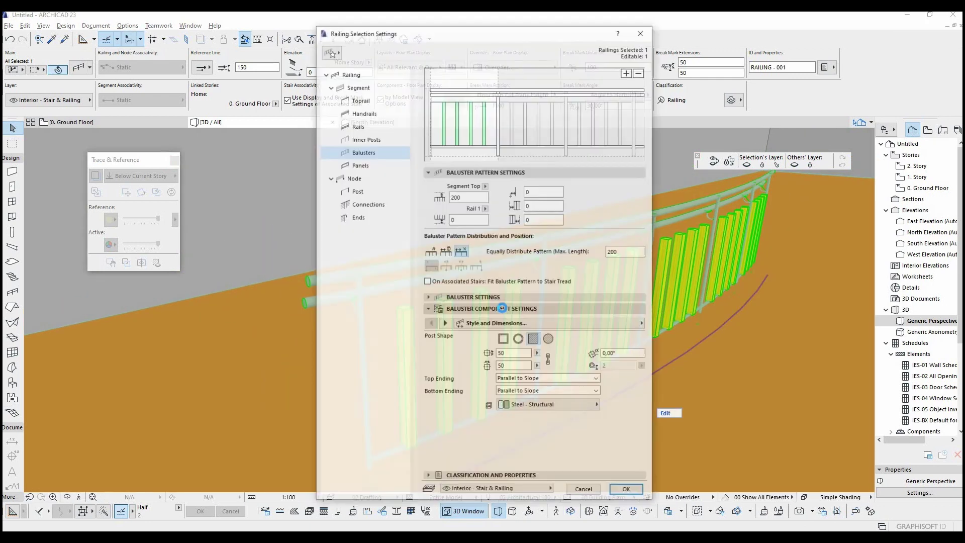
{"action": "left_click", "coordinate": [463, 298]}
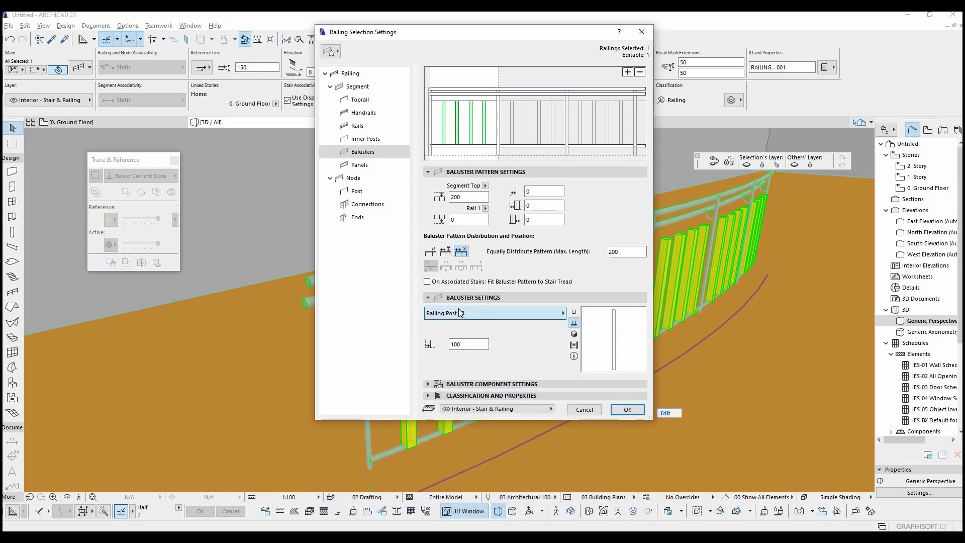
{"action": "left_click", "coordinate": [458, 312]}
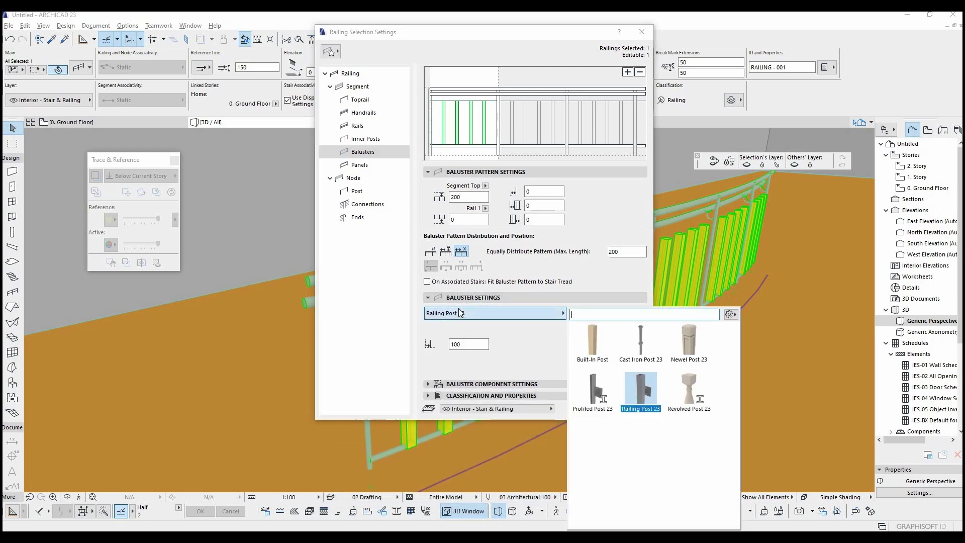
{"action": "left_click", "coordinate": [596, 352]}
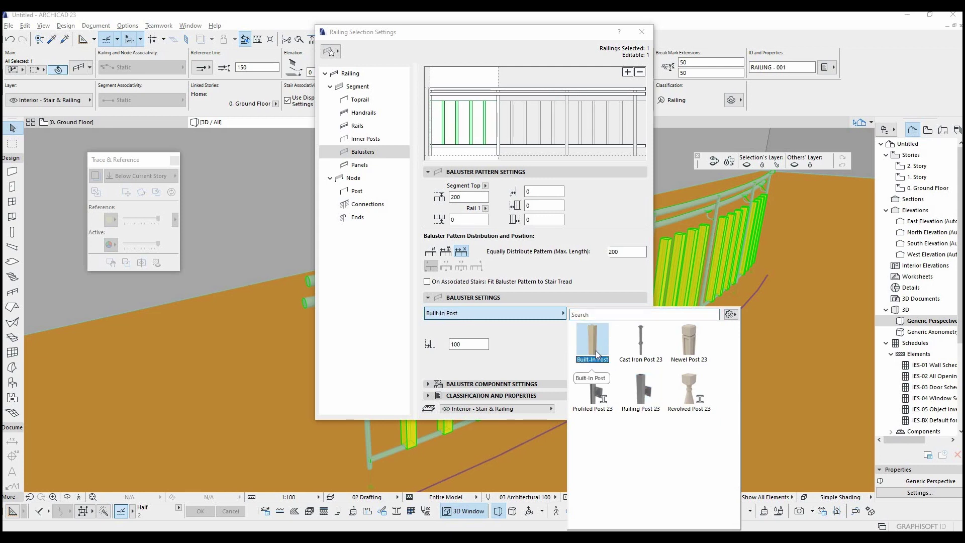
{"action": "left_click", "coordinate": [654, 351]}
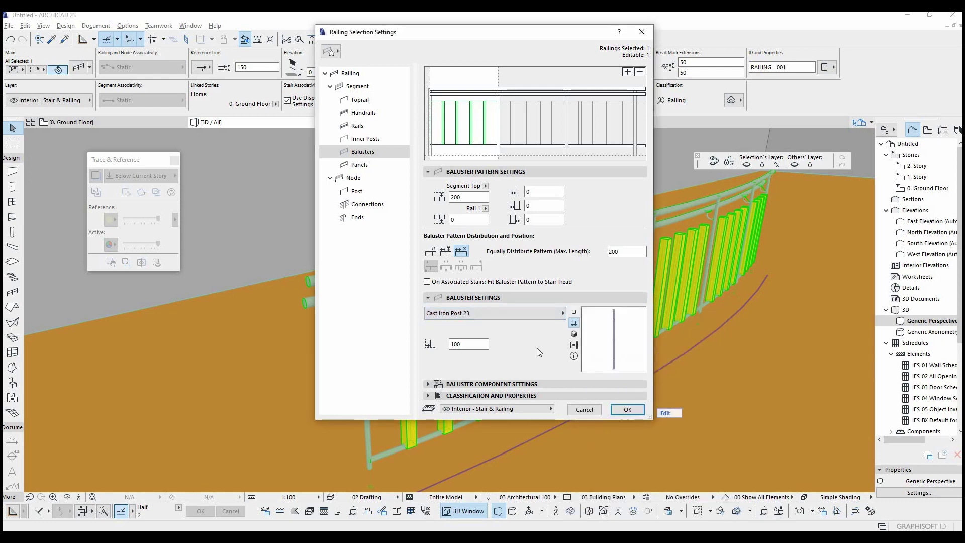
{"action": "left_click", "coordinate": [529, 385]}
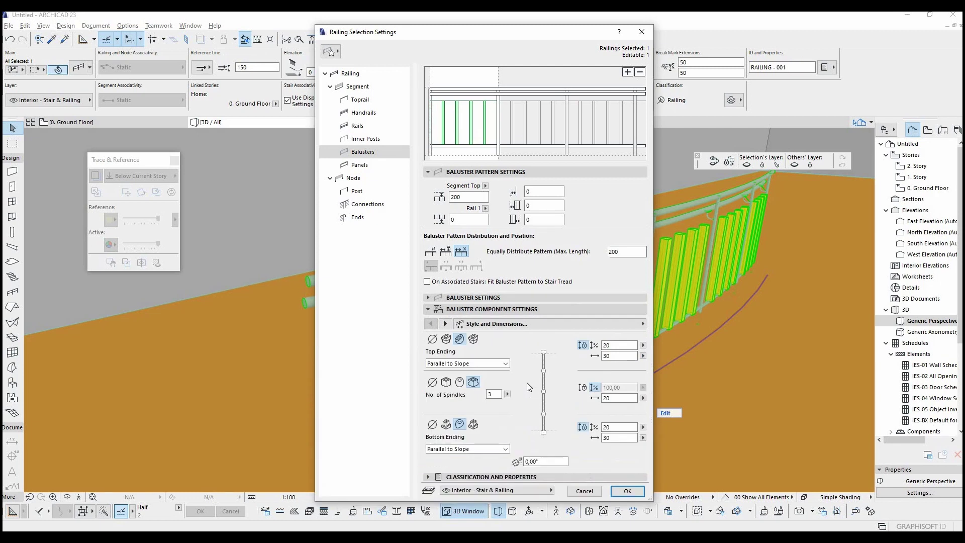
{"action": "left_click", "coordinate": [627, 490]}
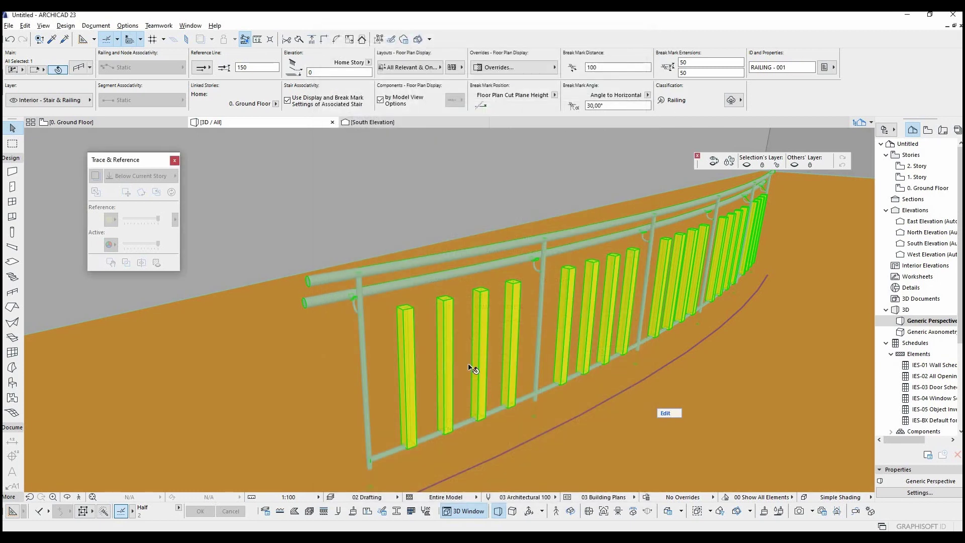
Set the top diameter of the cast iron balusters to 45 and apply it to the railing.
{"action": "scroll", "coordinate": [415, 343], "scroll_direction": "up", "scroll_amount": 5}
{"action": "scroll", "coordinate": [388, 329], "scroll_direction": "down", "scroll_amount": 4}
{"action": "middle_click_drag", "start_coordinate": [393, 327], "coordinate": [430, 297]}
{"action": "key", "text": "ctrl+t"}
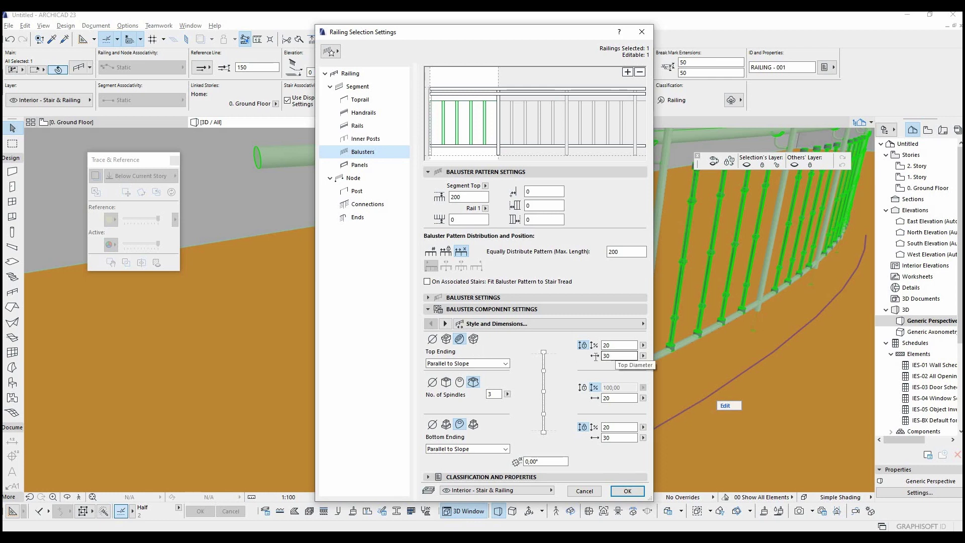
{"action": "double_click", "coordinate": [619, 356]}
{"action": "type", "text": "45"}
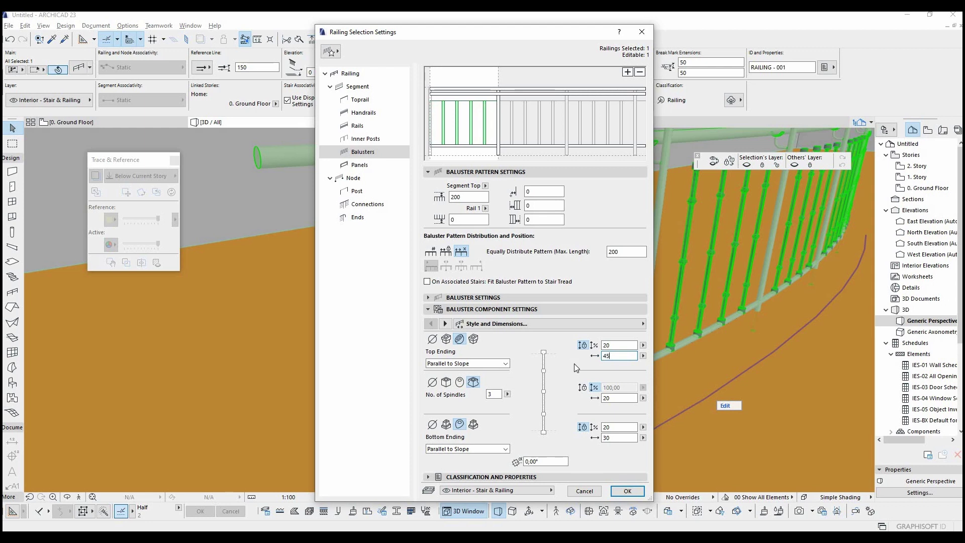
{"action": "left_click", "coordinate": [629, 492]}
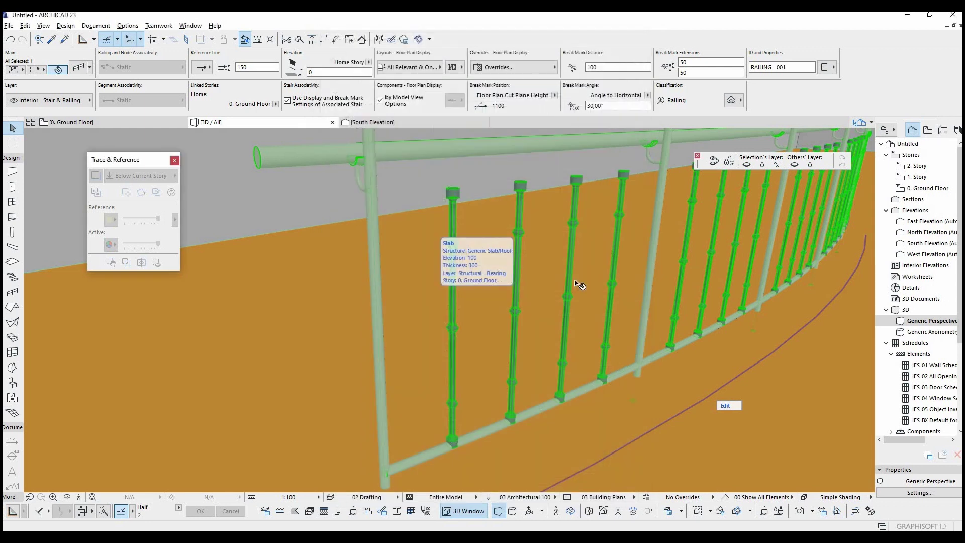
Change the balusters' middle style to the round spindle shape, apply it and check the balusters in 3D.
{"action": "double_click", "coordinate": [463, 204]}
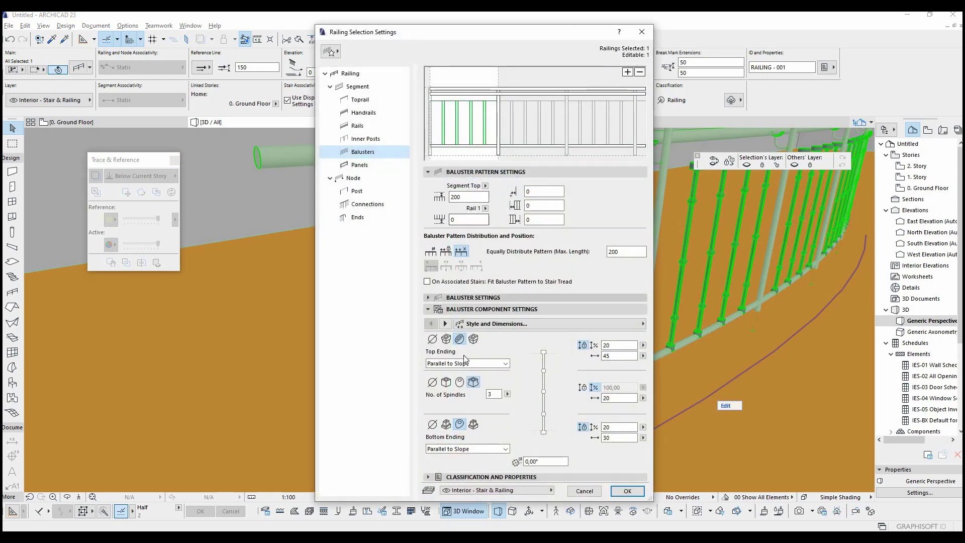
{"action": "left_click", "coordinate": [461, 382]}
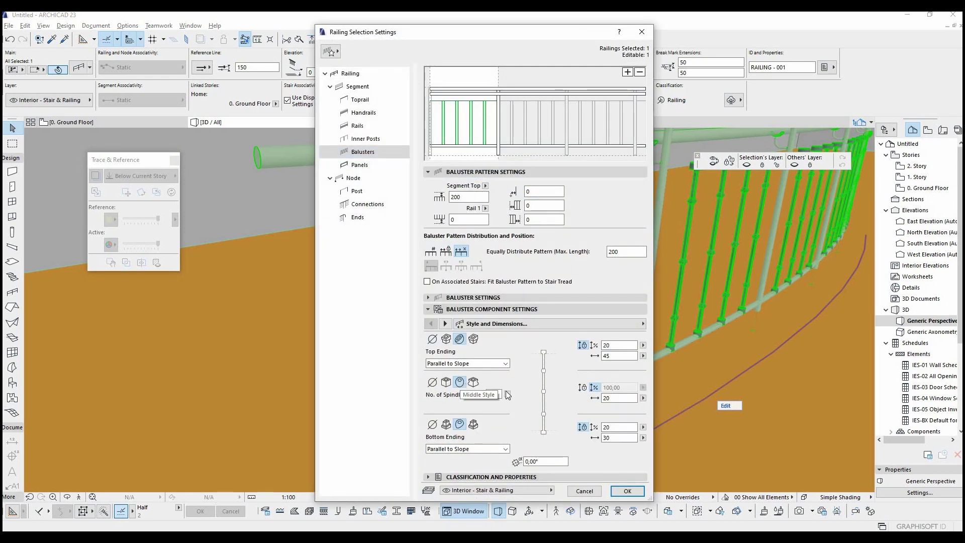
{"action": "left_click", "coordinate": [618, 490]}
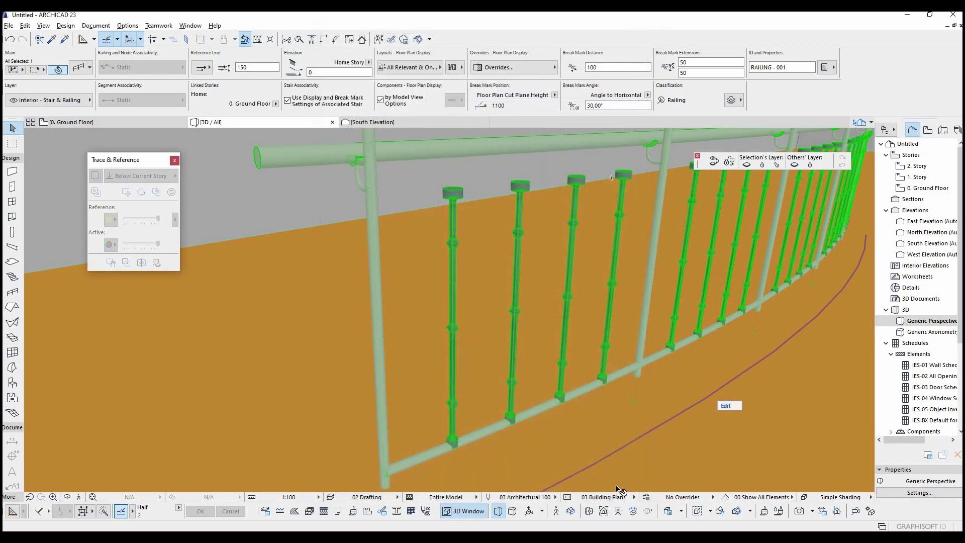
{"action": "scroll", "coordinate": [444, 246], "scroll_direction": "up", "scroll_amount": 2}
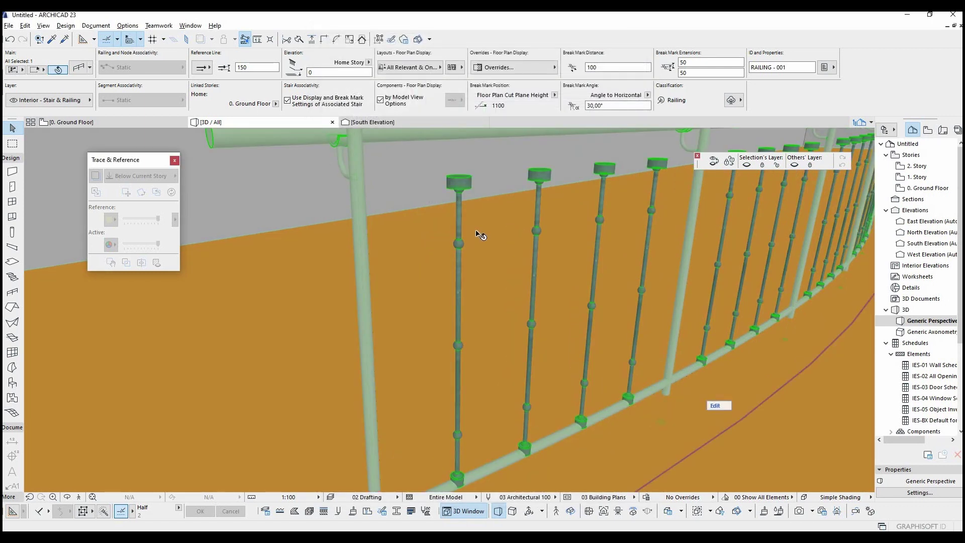
Set the diameter of the balusters' middle part to 50, apply it and check the railing in 3D.
{"action": "key", "text": "ctrl+t"}
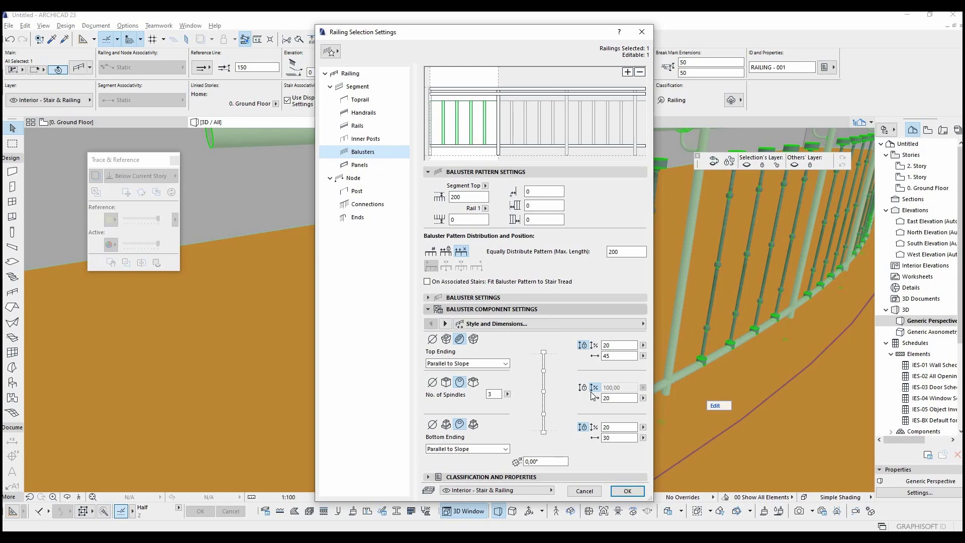
{"action": "double_click", "coordinate": [610, 398]}
{"action": "type", "text": "50"}
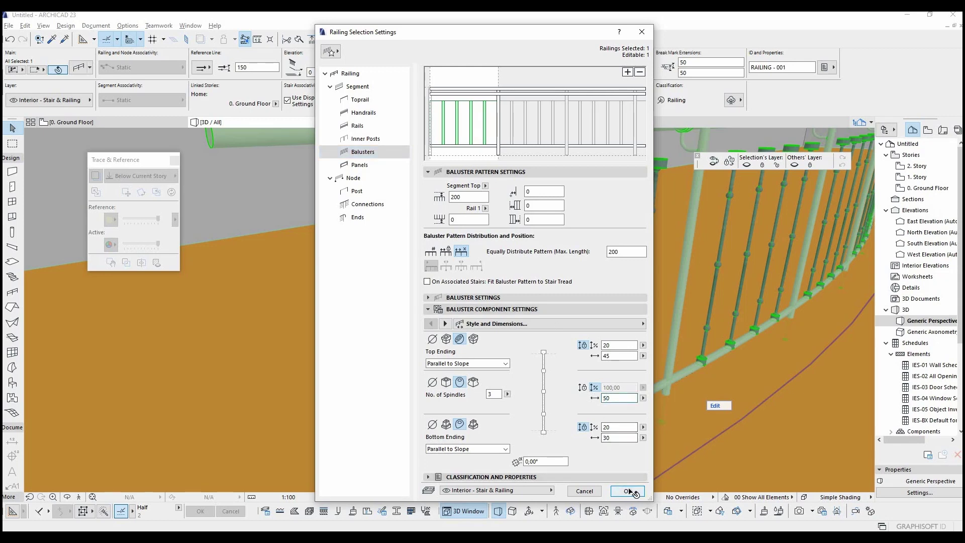
{"action": "left_click", "coordinate": [629, 491]}
{"action": "scroll", "coordinate": [624, 295], "scroll_direction": "down", "scroll_amount": 5}
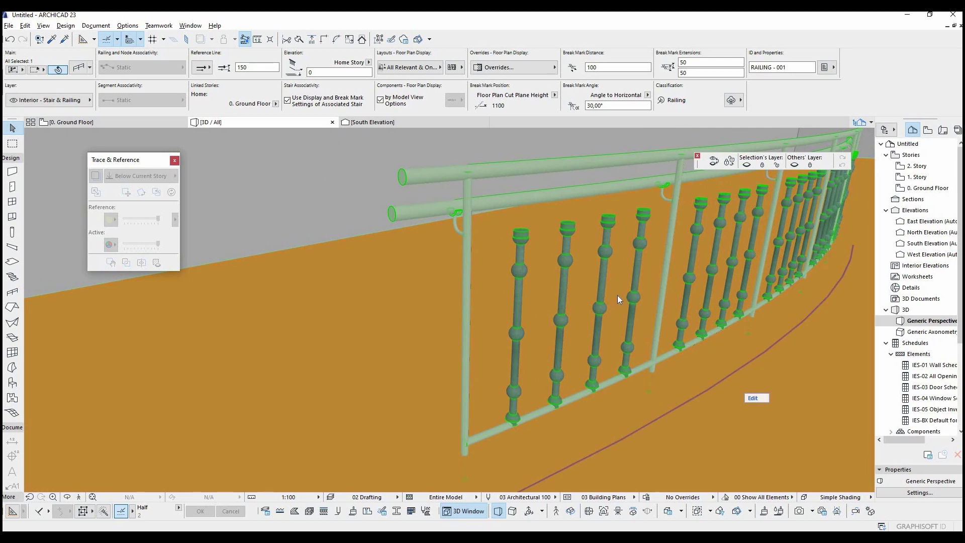
Change the baluster type to Newel Post 23, apply it and check the railing from the front in 3D.
{"action": "double_click", "coordinate": [617, 295]}
{"action": "left_click", "coordinate": [541, 298]}
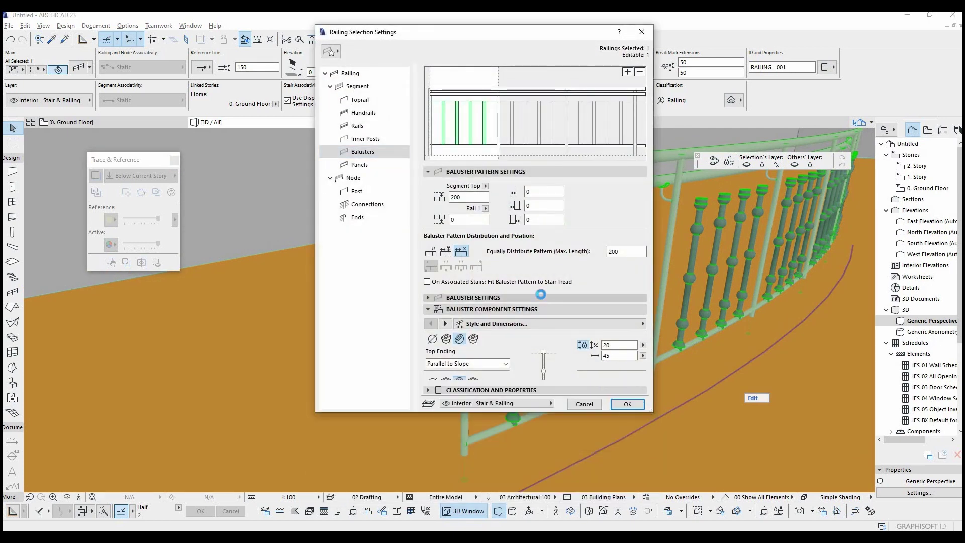
{"action": "left_click", "coordinate": [519, 318]}
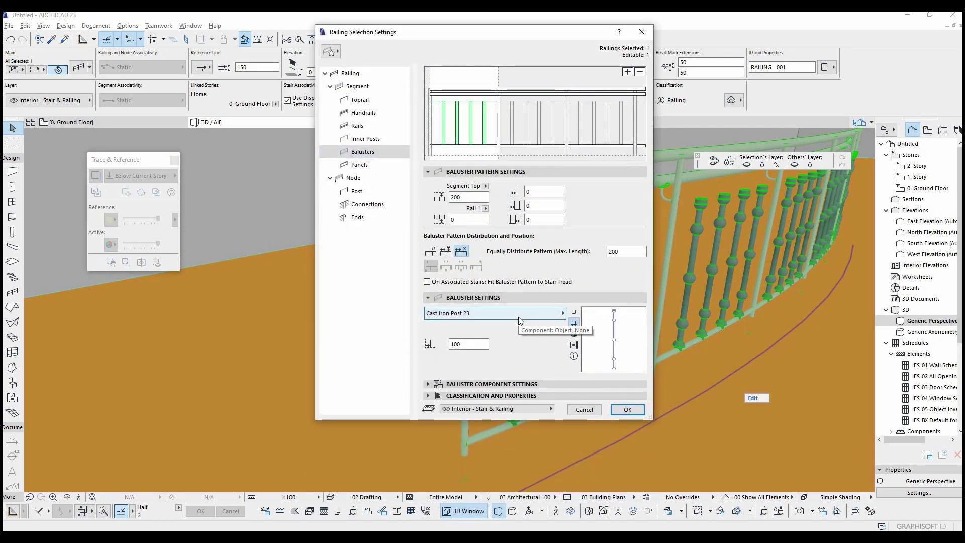
{"action": "left_click", "coordinate": [698, 355]}
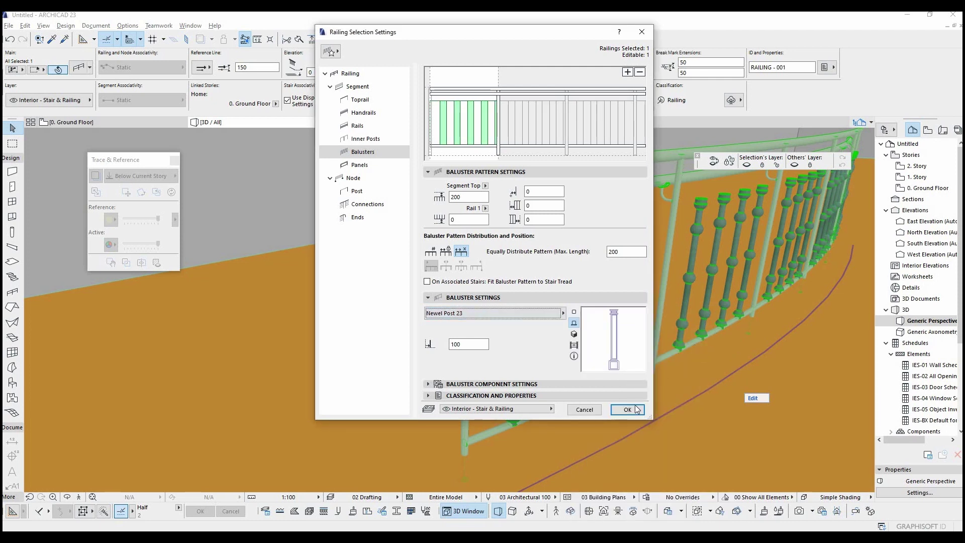
{"action": "left_click", "coordinate": [628, 410]}
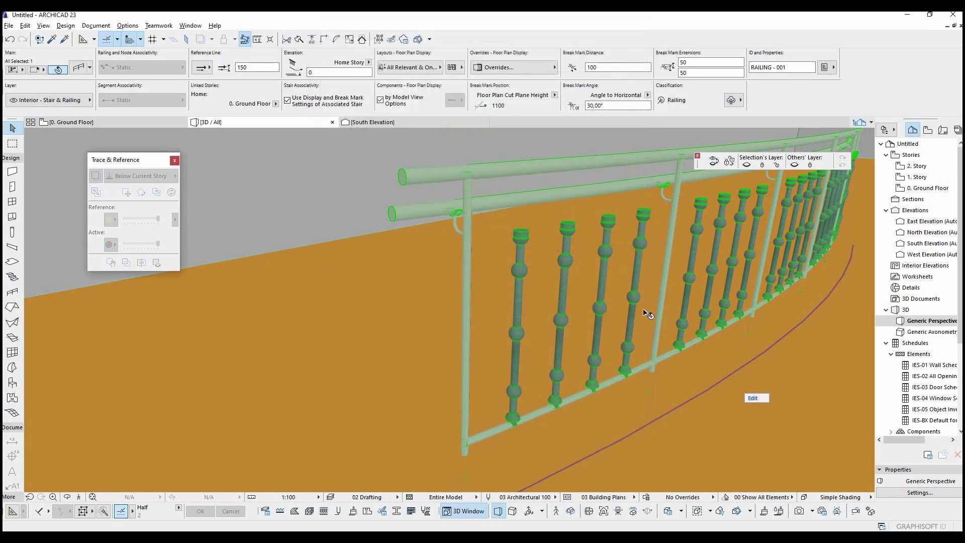
{"action": "scroll", "coordinate": [594, 302], "scroll_direction": "up", "scroll_amount": 4}
{"action": "middle_click_drag", "start_coordinate": [595, 303], "coordinate": [476, 287], "text": "shift"}
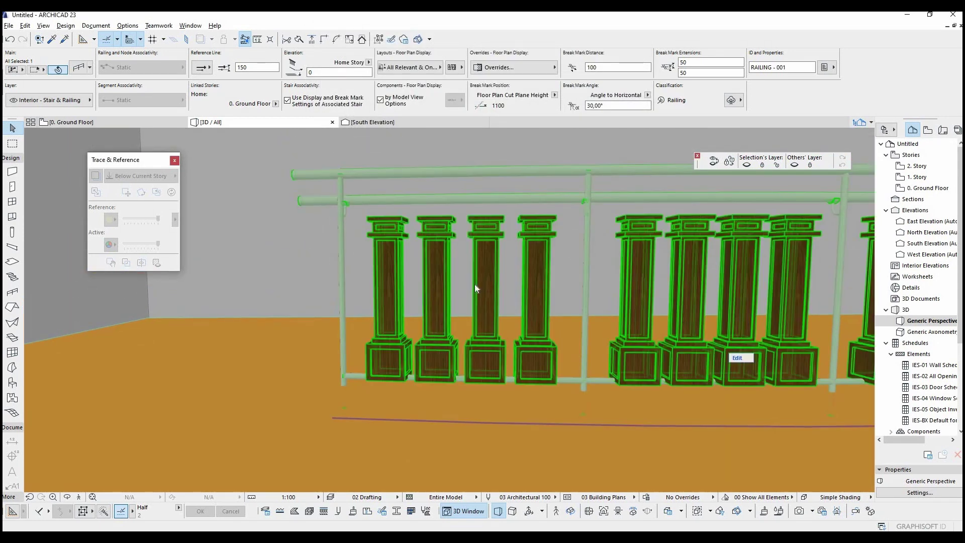
Change the baluster type to Revolved Post 23, apply it and check the railing in 3D.
{"action": "key", "text": "ctrl+t"}
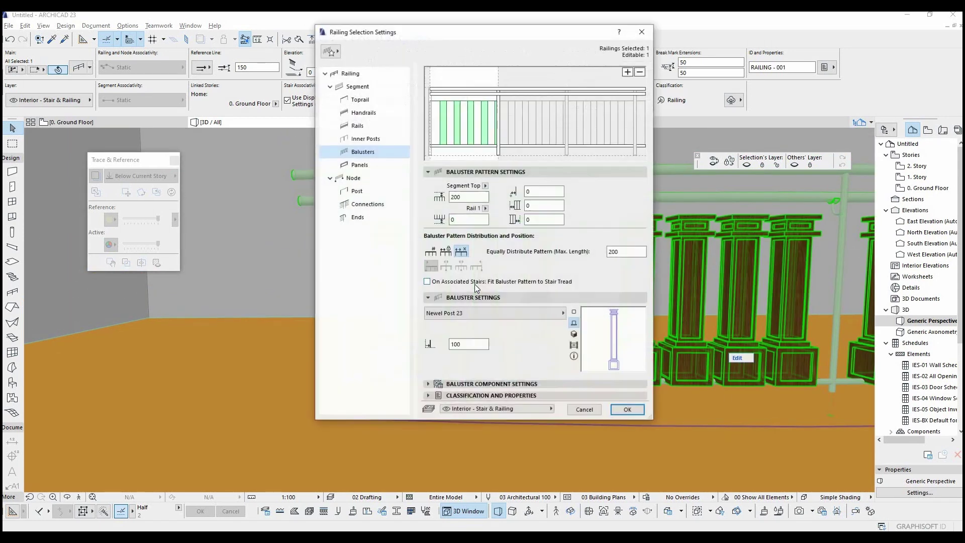
{"action": "left_click", "coordinate": [482, 312]}
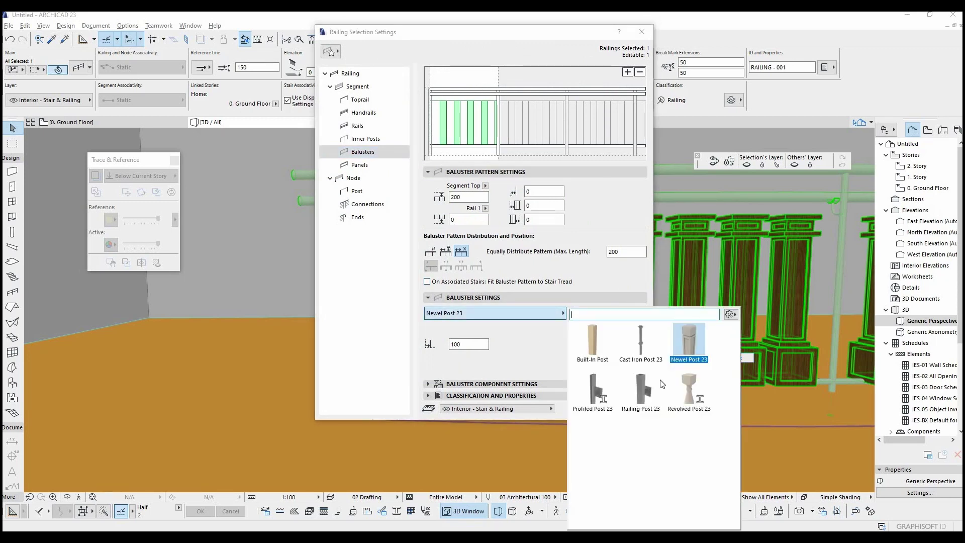
{"action": "left_click", "coordinate": [694, 393]}
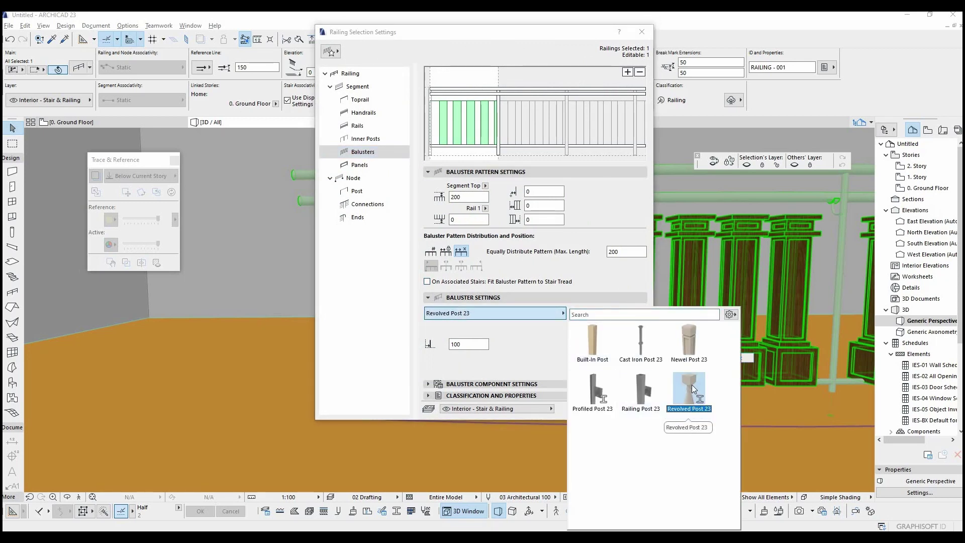
{"action": "left_click", "coordinate": [693, 388]}
{"action": "left_click", "coordinate": [627, 410]}
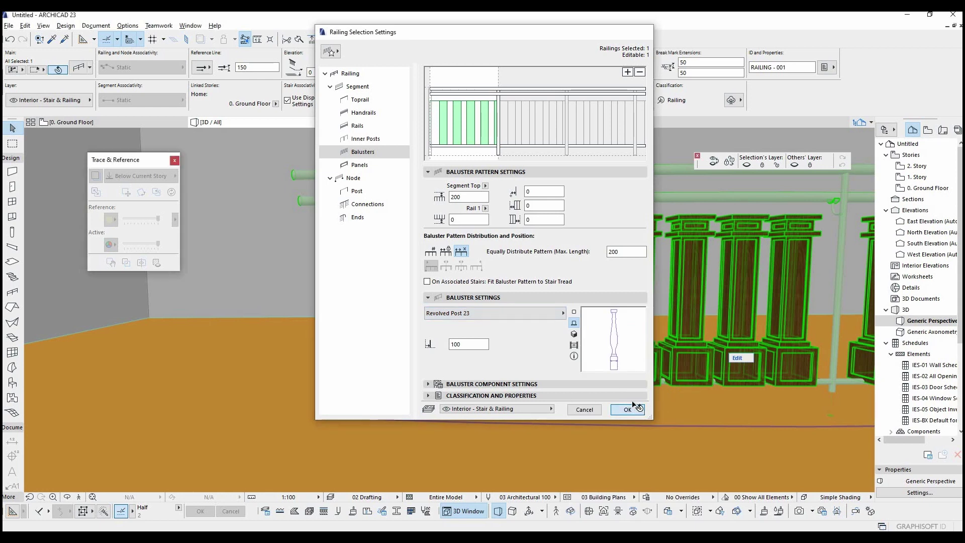
{"action": "scroll", "coordinate": [500, 297], "scroll_direction": "up", "scroll_amount": 3}
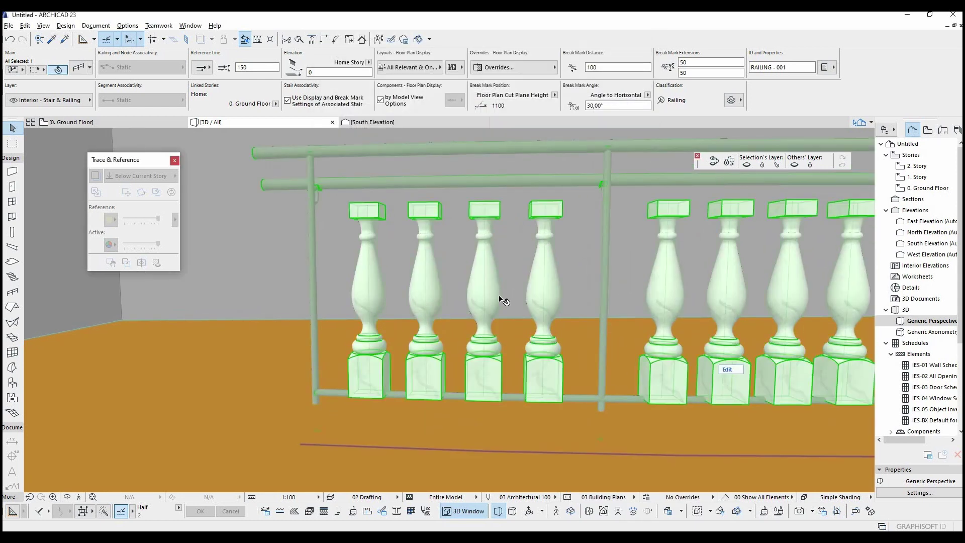
Review the revolved balusters' component settings, override their post surface with Paint - Cadmium Orange and apply it to the railing.
{"action": "double_click", "coordinate": [500, 297]}
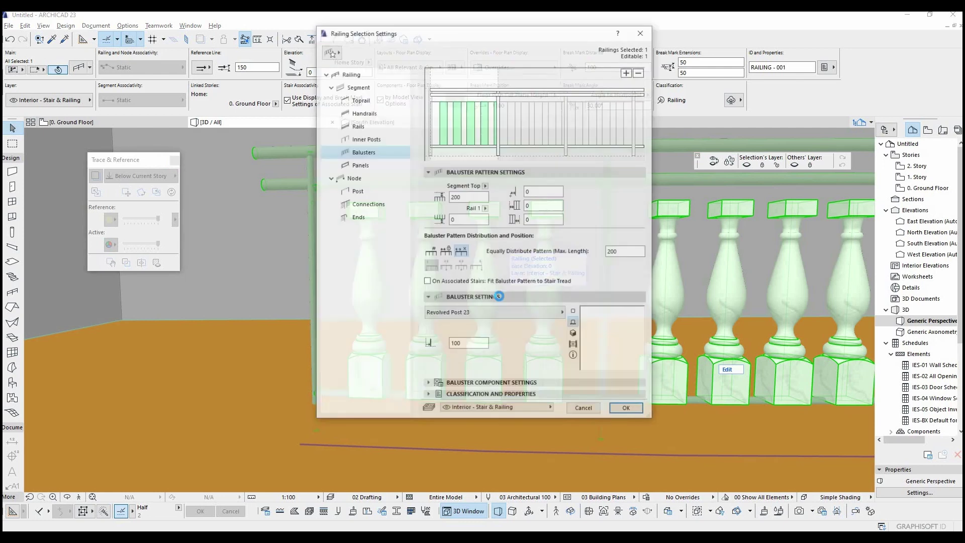
{"action": "left_click", "coordinate": [484, 385]}
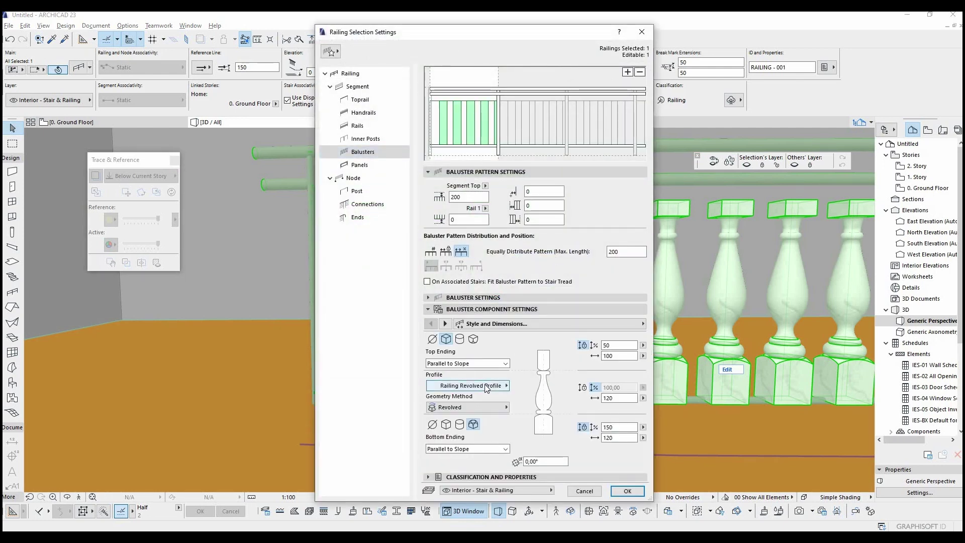
{"action": "left_click", "coordinate": [449, 324]}
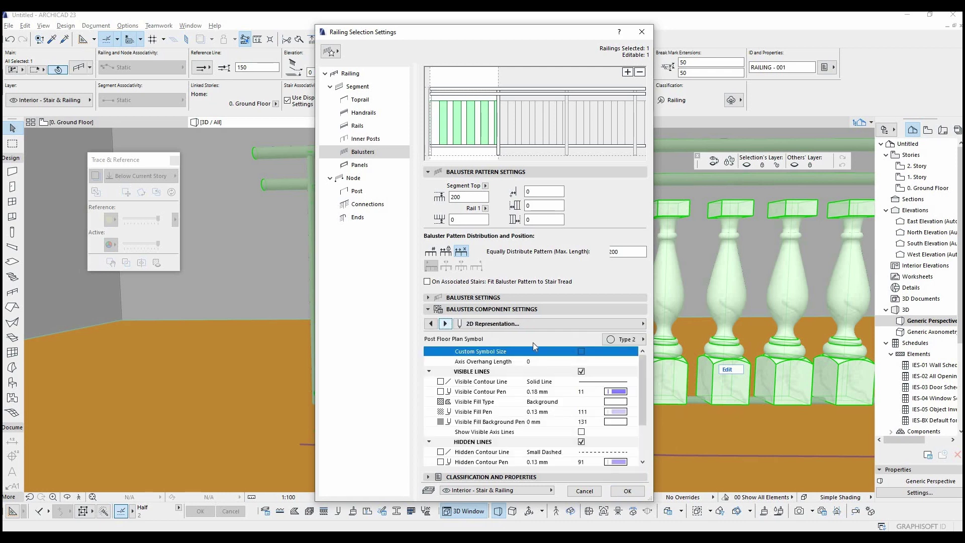
{"action": "left_click_drag", "start_coordinate": [641, 373], "coordinate": [645, 418]}
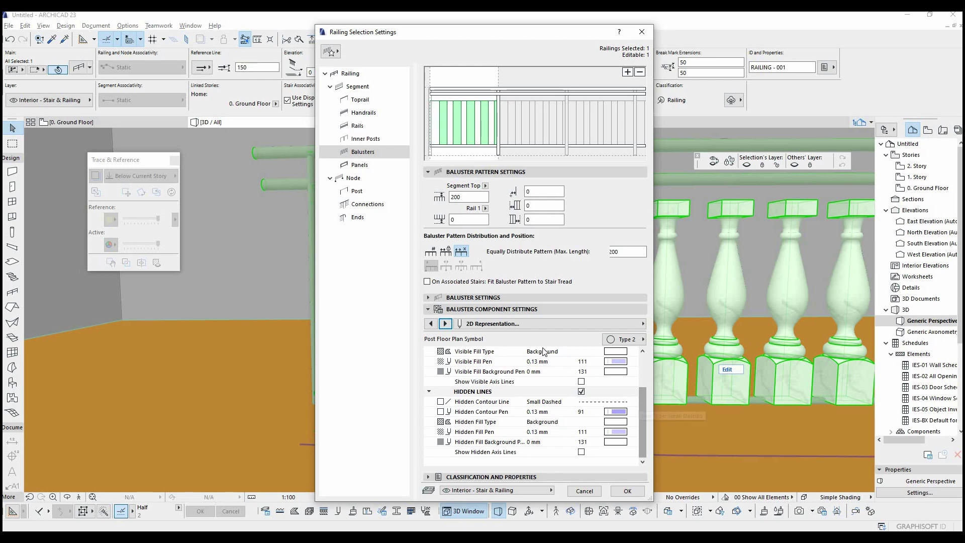
{"action": "left_click", "coordinate": [445, 323]}
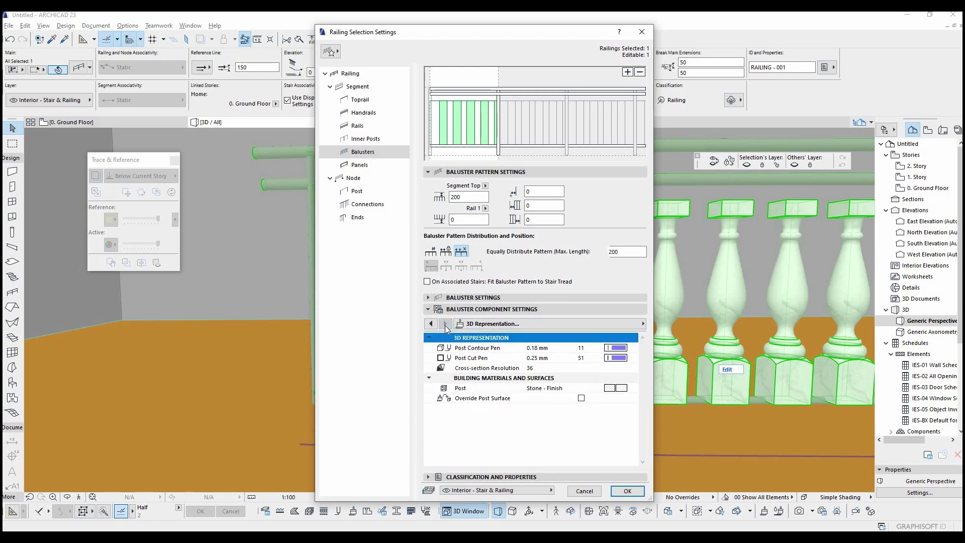
{"action": "left_click", "coordinate": [581, 398]}
{"action": "left_click", "coordinate": [622, 407]}
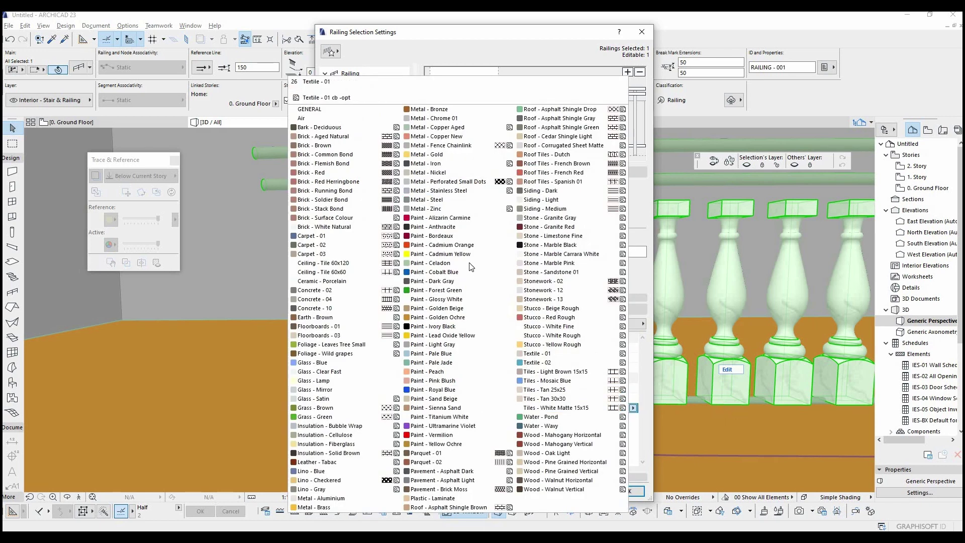
{"action": "left_click", "coordinate": [442, 245]}
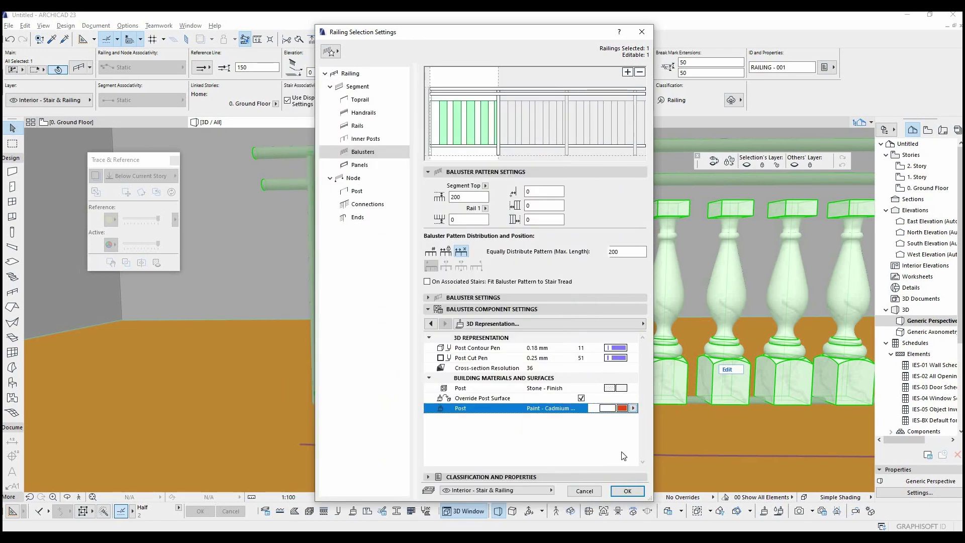
{"action": "left_click", "coordinate": [627, 491]}
{"action": "middle_click_drag", "start_coordinate": [519, 280], "coordinate": [582, 293]}
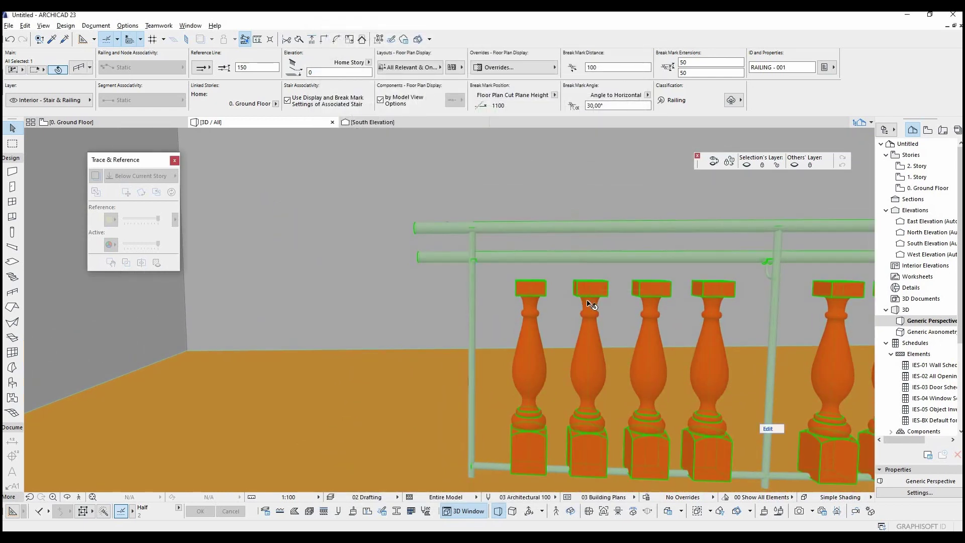
Examine the saved favorites available for the balusters and the inner posts in the railing's settings.
{"action": "double_click", "coordinate": [587, 300]}
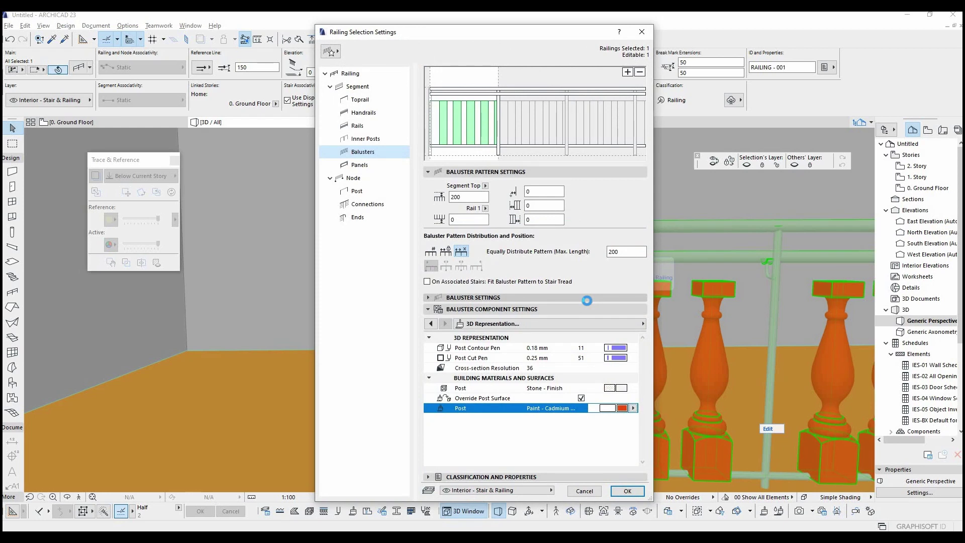
{"action": "left_click", "coordinate": [332, 52]}
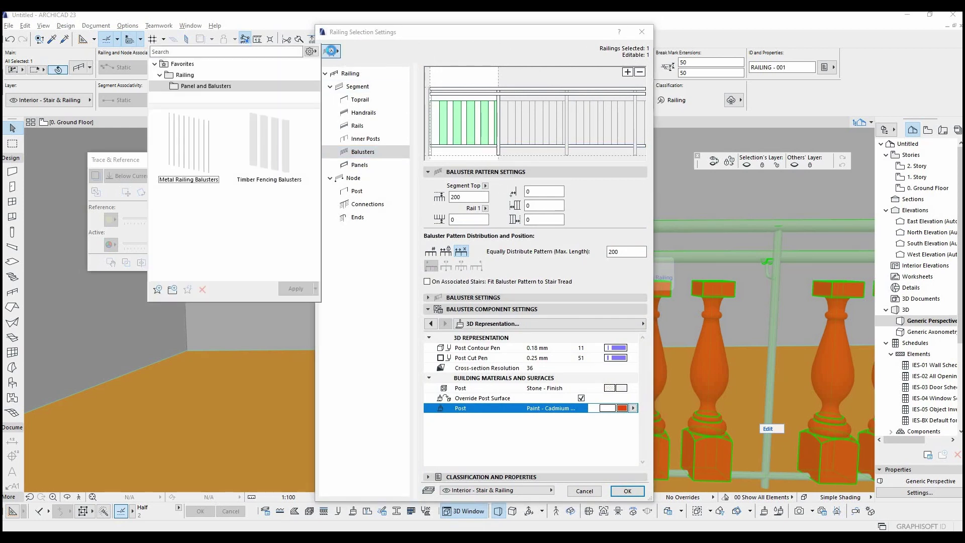
{"action": "left_click", "coordinate": [332, 52]}
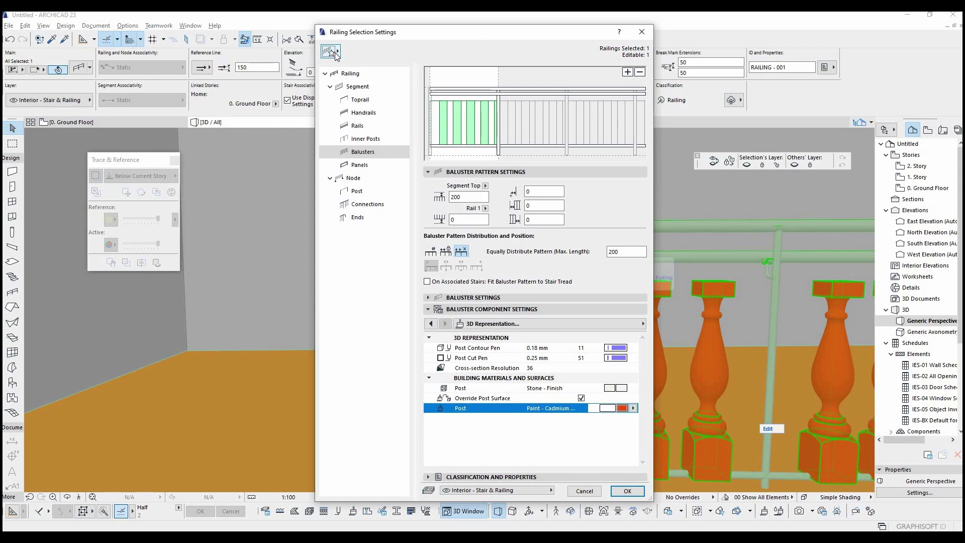
{"action": "left_click", "coordinate": [332, 52]}
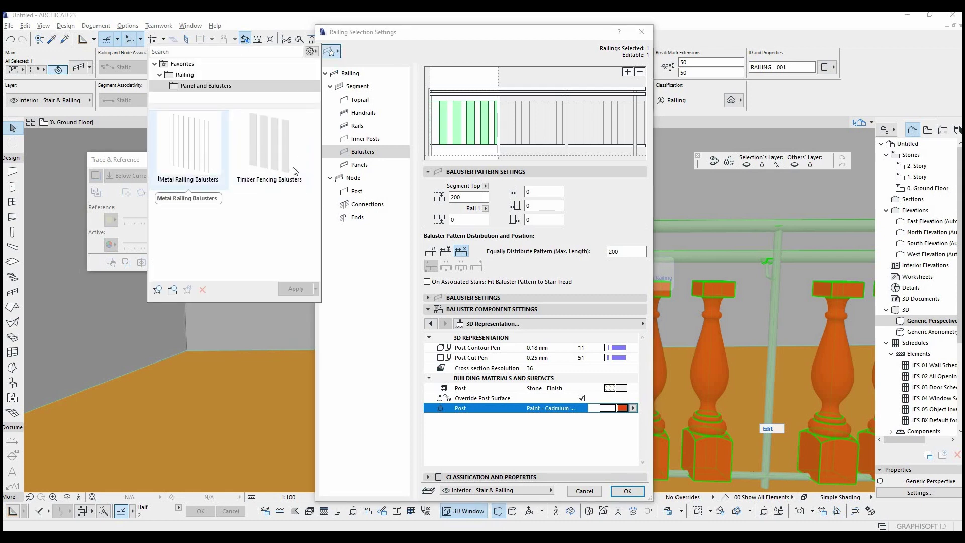
{"action": "left_click", "coordinate": [363, 146]}
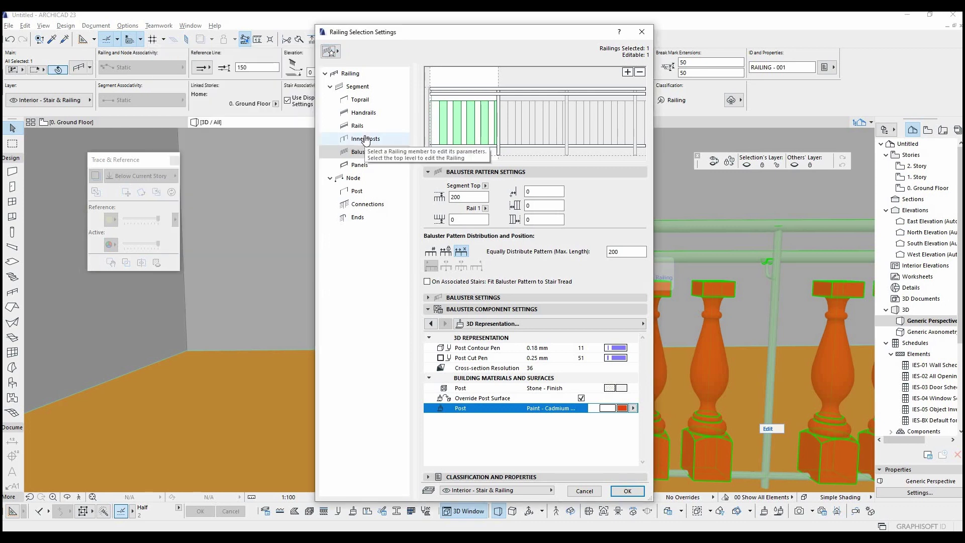
{"action": "left_click", "coordinate": [365, 139]}
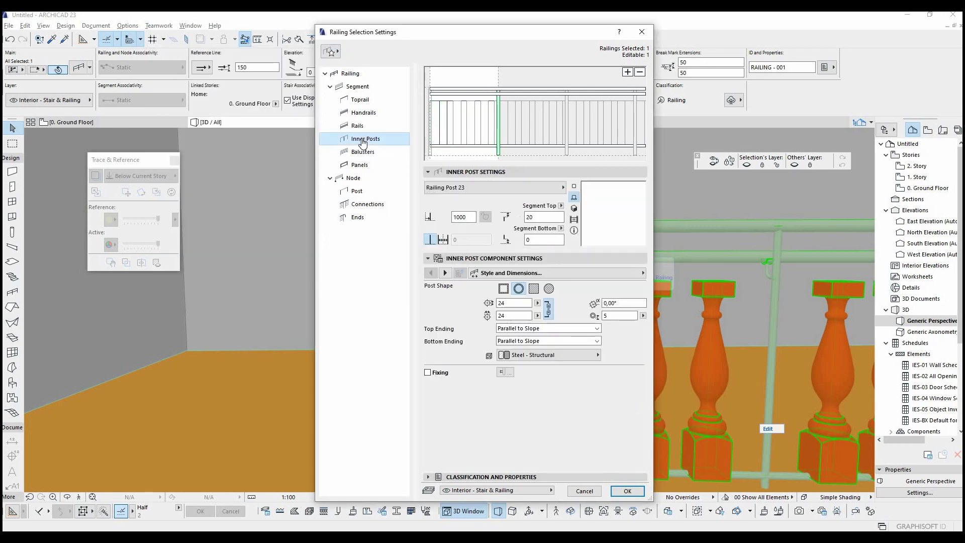
{"action": "left_click", "coordinate": [329, 51]}
{"action": "left_click", "coordinate": [331, 53]}
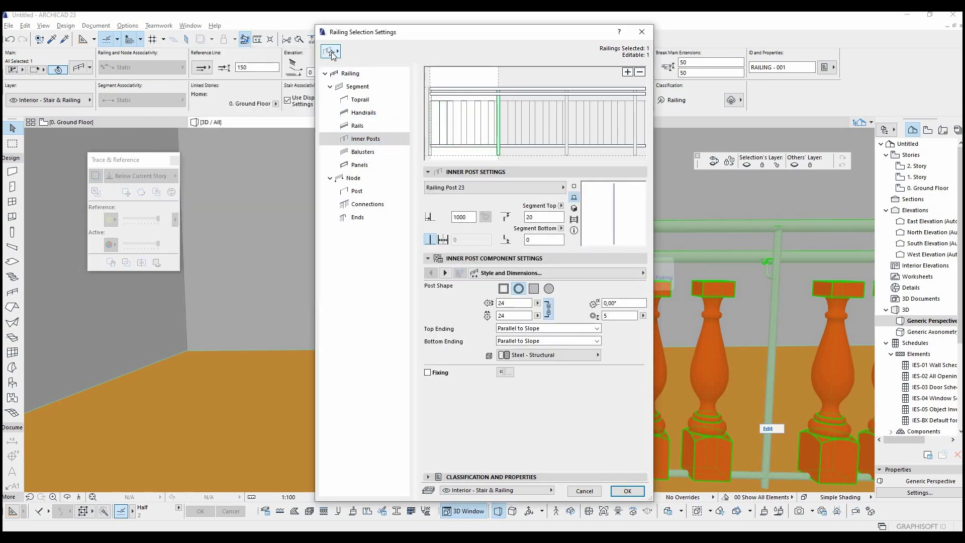
Apply the Glass Paneled Railing favorite to the whole railing and check the glass panels in 3D.
{"action": "left_click", "coordinate": [358, 86]}
{"action": "left_click", "coordinate": [354, 74]}
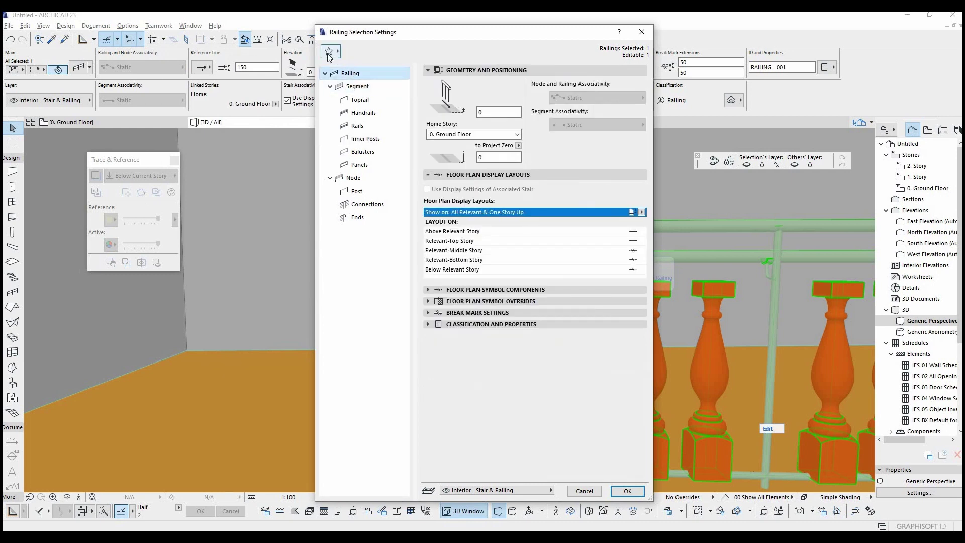
{"action": "left_click", "coordinate": [328, 52]}
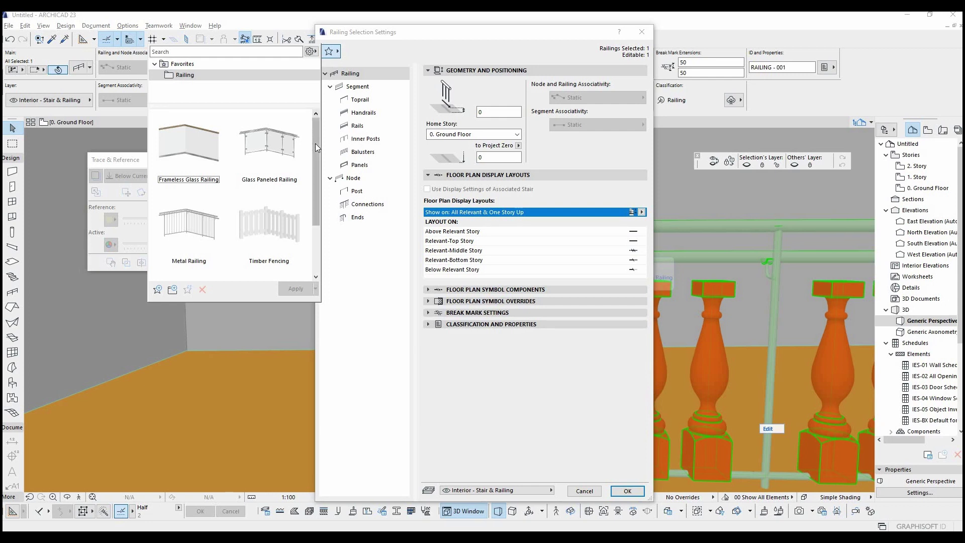
{"action": "mouse_move", "coordinate": [315, 143]}
{"action": "left_mouse_down"}
{"action": "mouse_move", "coordinate": [314, 186]}
{"action": "mouse_move", "coordinate": [316, 138]}
{"action": "left_mouse_up"}
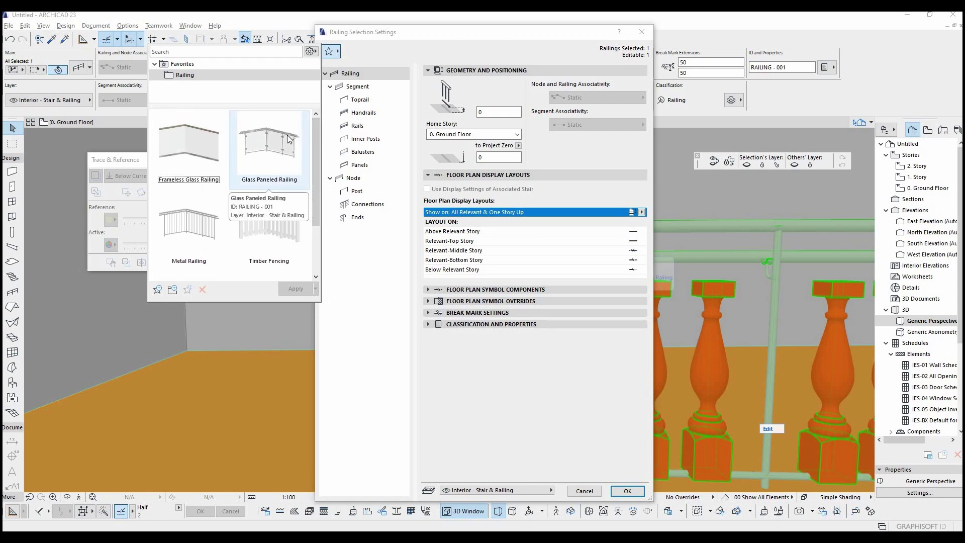
{"action": "double_click", "coordinate": [288, 139]}
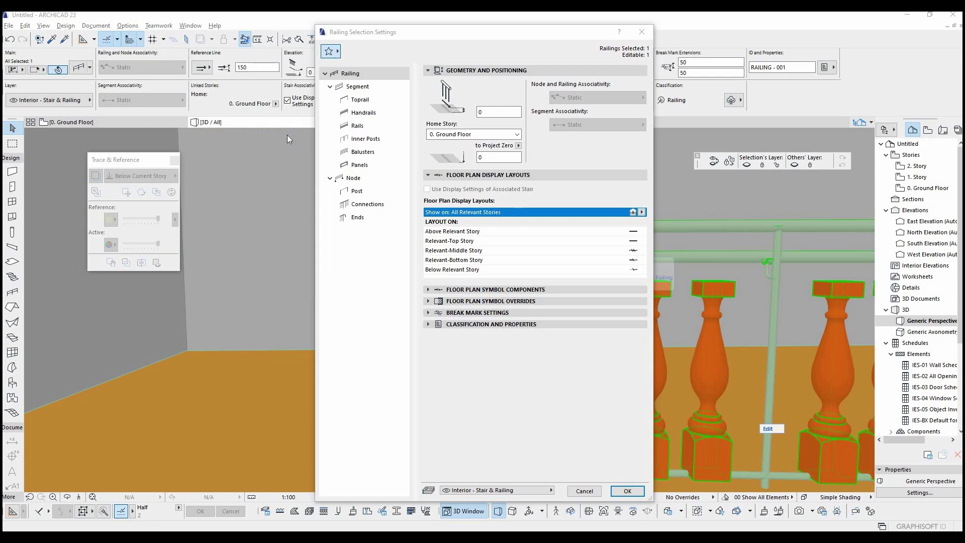
{"action": "left_click", "coordinate": [628, 492]}
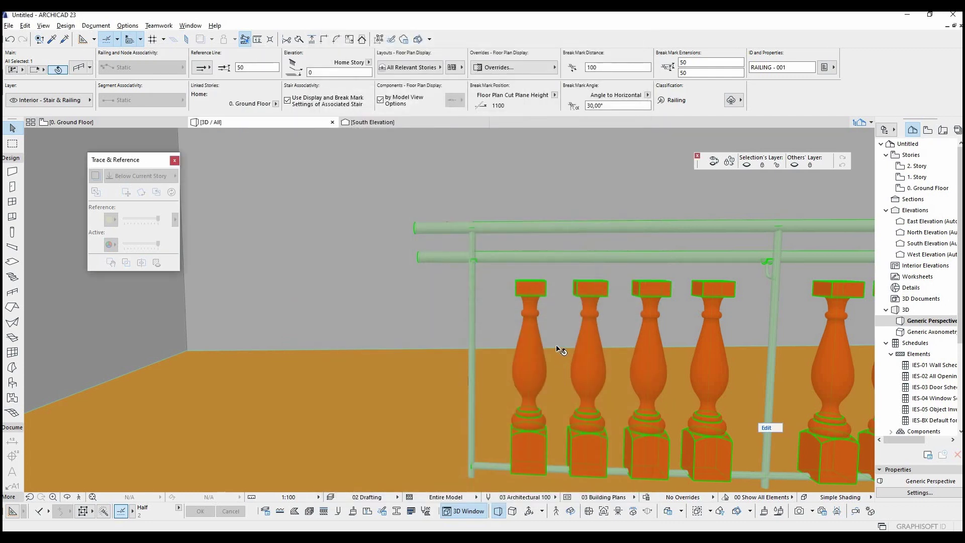
{"action": "middle_click_drag", "start_coordinate": [526, 316], "coordinate": [521, 318]}
{"action": "left_click", "coordinate": [557, 511]}
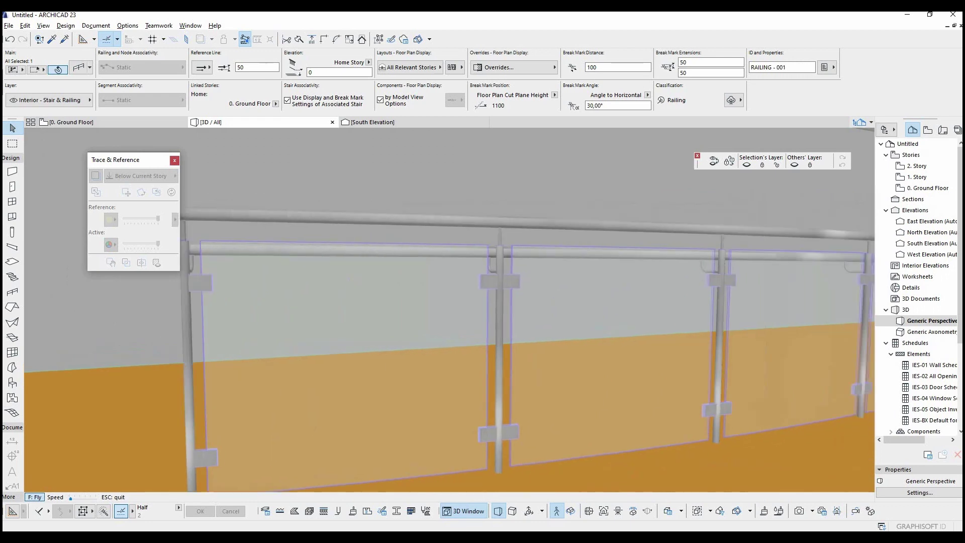
{"action": "key", "text": "Down"}
{"action": "key", "text": "Escape"}
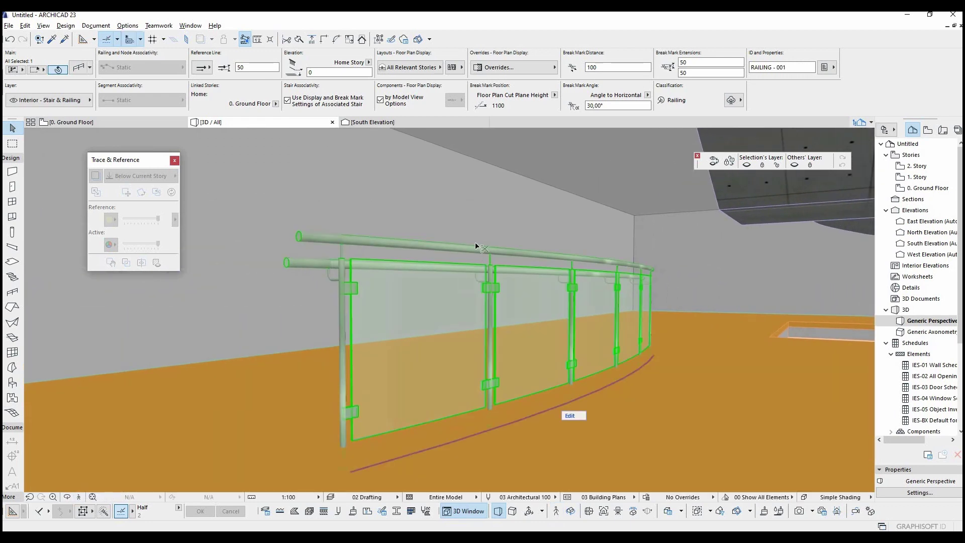
Apply the Timber Fencing favorite to the whole railing and walk around it in 3D to check the fence.
{"action": "key", "text": "ctrl+t"}
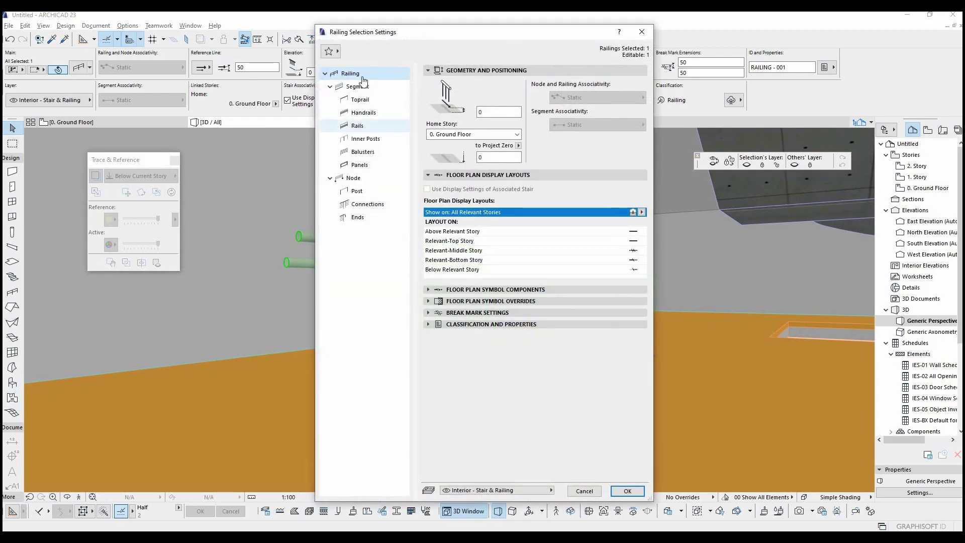
{"action": "left_click", "coordinate": [335, 55]}
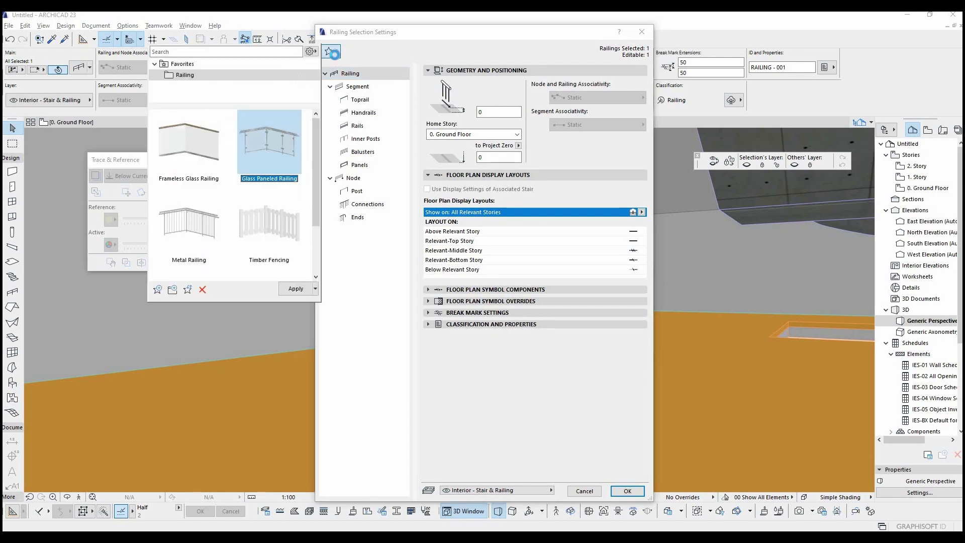
{"action": "double_click", "coordinate": [266, 223]}
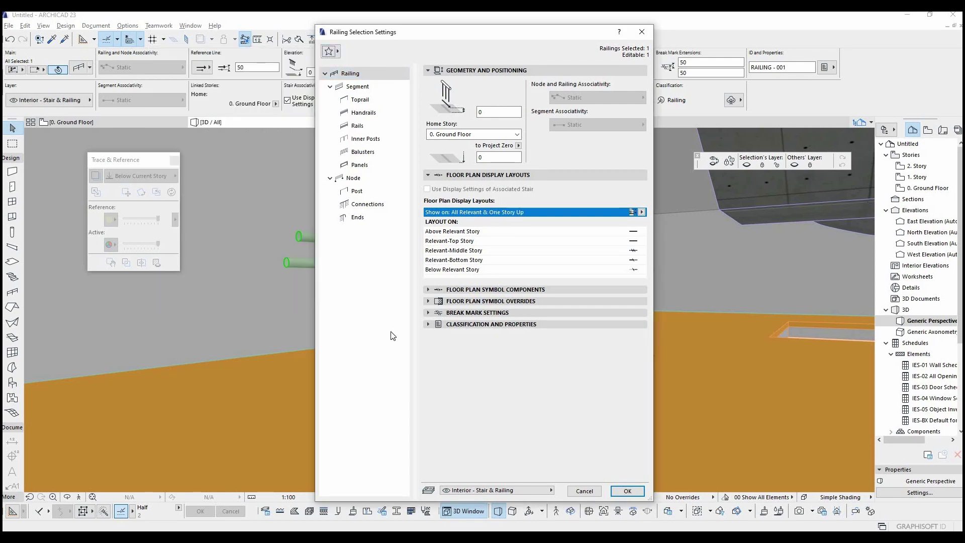
{"action": "left_click", "coordinate": [627, 491]}
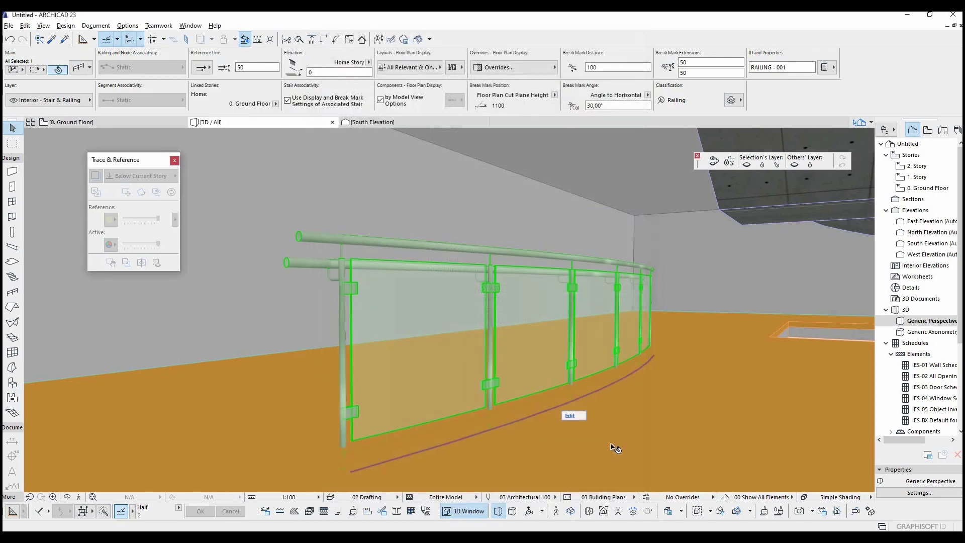
{"action": "key", "text": "shift+F3"}
{"action": "key", "text": "Right"}
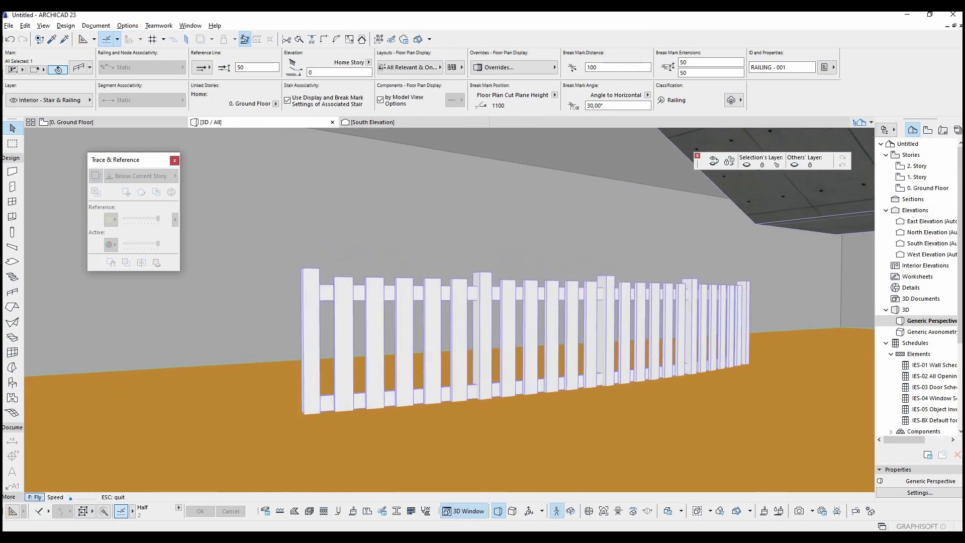
{"action": "key", "text": "Left"}
{"action": "key", "text": "Left"}
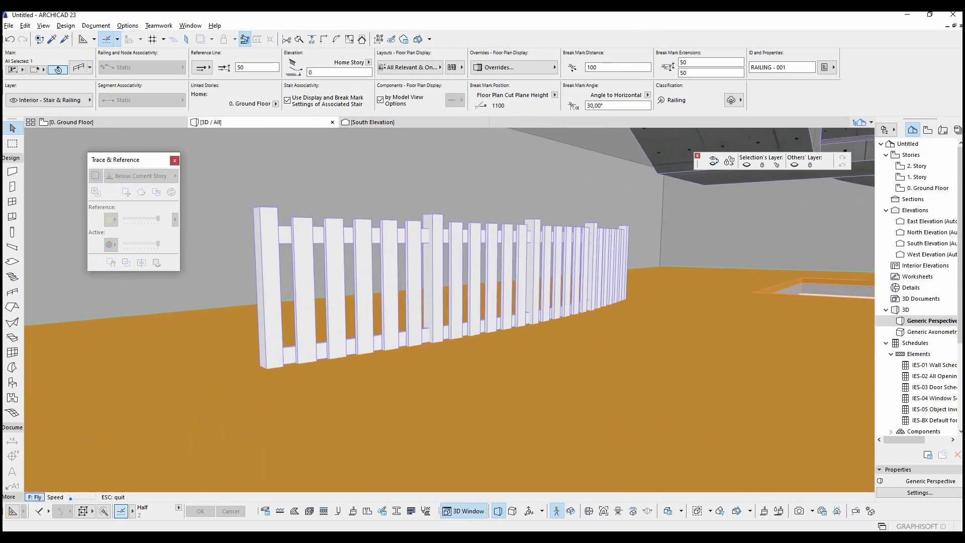
{"action": "key", "text": "Escape"}
{"action": "middle_click_drag", "start_coordinate": [418, 274], "coordinate": [385, 272]}
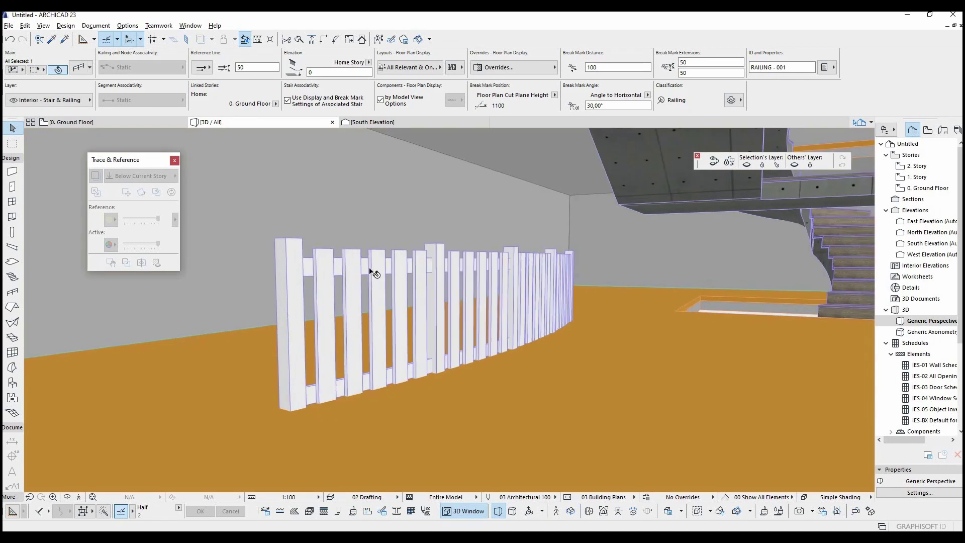
Set the baluster pattern's top height to 500 relative to the segment top and apply it to the railing.
{"action": "key", "text": "ctrl+t"}
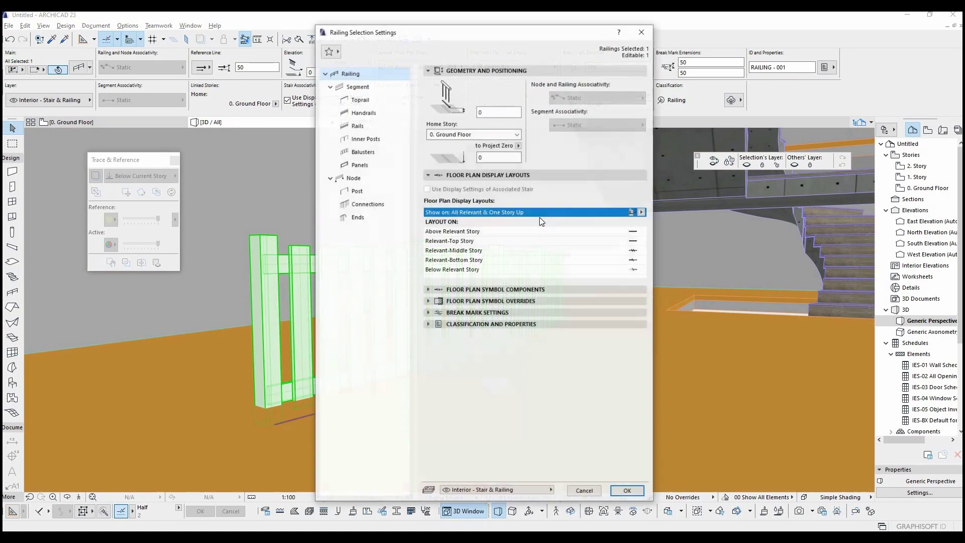
{"action": "left_click", "coordinate": [394, 92]}
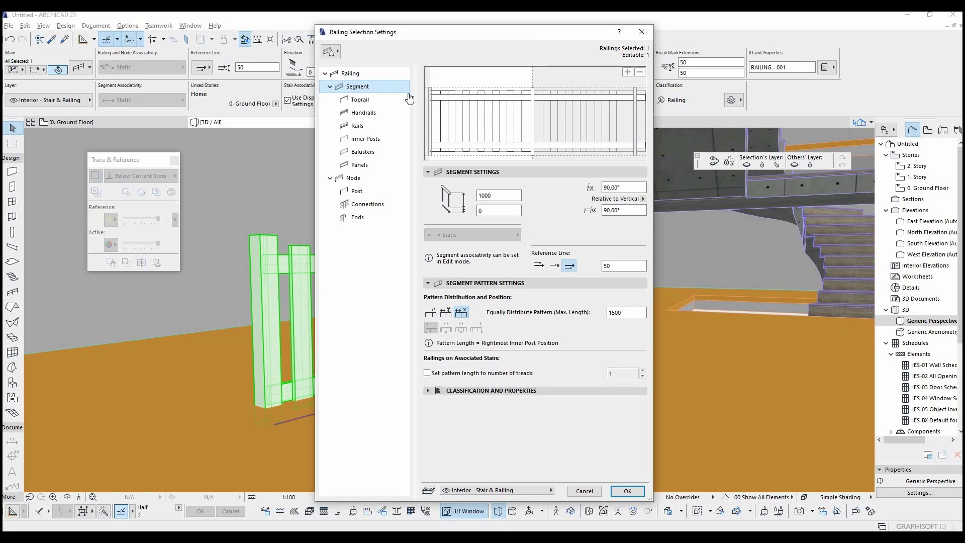
{"action": "left_click", "coordinate": [458, 108]}
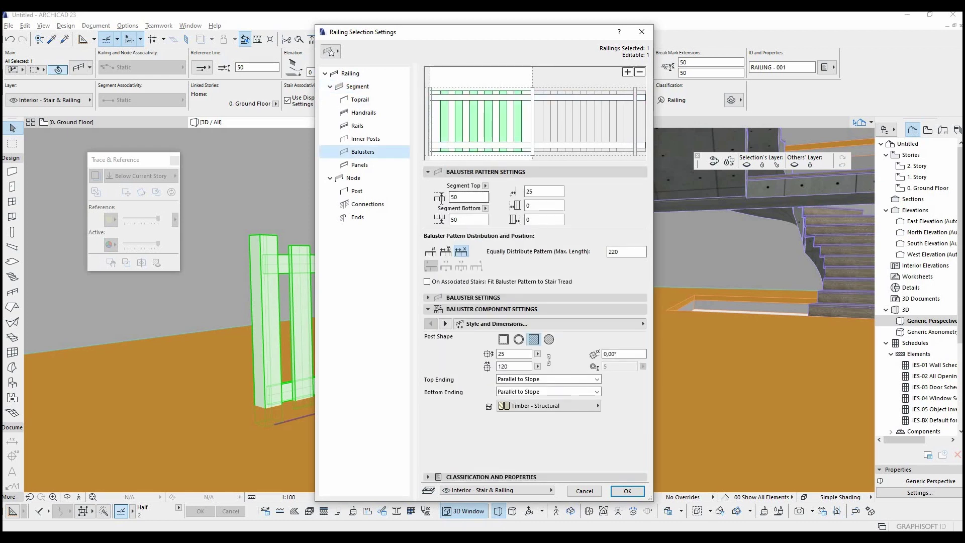
{"action": "left_click_drag", "start_coordinate": [461, 197], "coordinate": [441, 198]}
{"action": "type", "text": "5"}
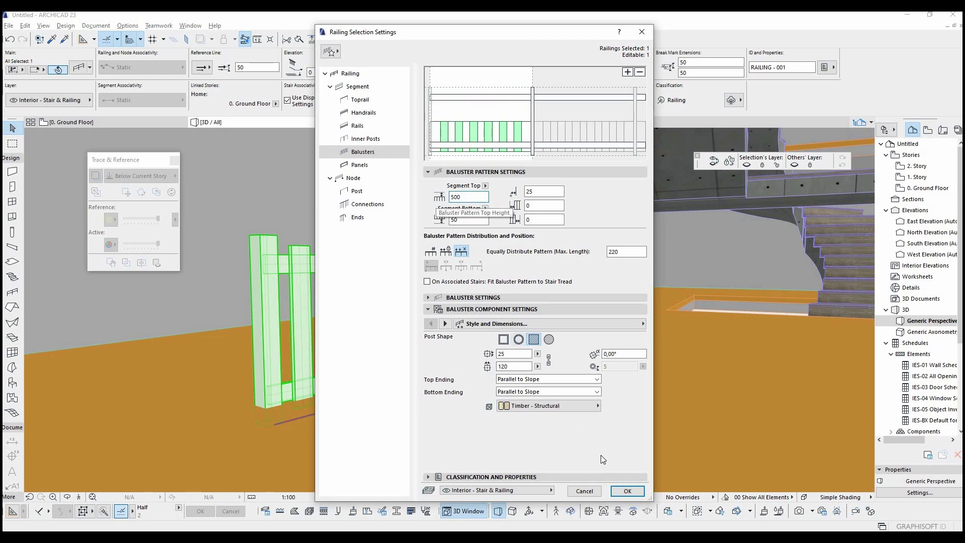
{"action": "left_click", "coordinate": [626, 491]}
{"action": "mouse_move", "coordinate": [473, 314]}
{"action": "middle_mouse_down", "text": "shift"}
{"action": "mouse_move", "coordinate": [444, 316]}
{"action": "mouse_move", "coordinate": [459, 328]}
{"action": "middle_mouse_up", "text": "shift"}
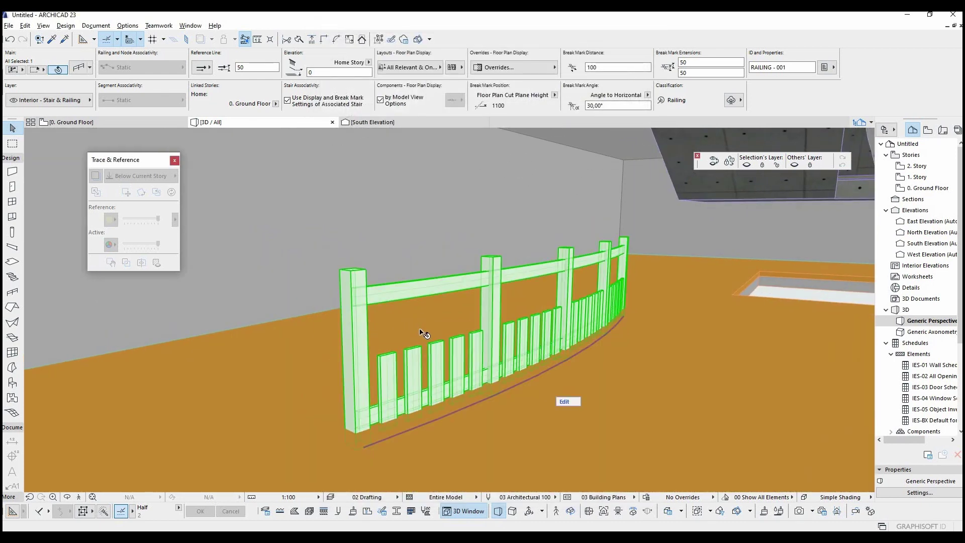
{"action": "scroll", "coordinate": [420, 331], "scroll_direction": "up", "scroll_amount": 1}
Set the upper rail's vertical position to an absolute height of 500, apply it and check the railing in 3D.
{"action": "key", "text": "ctrl+t"}
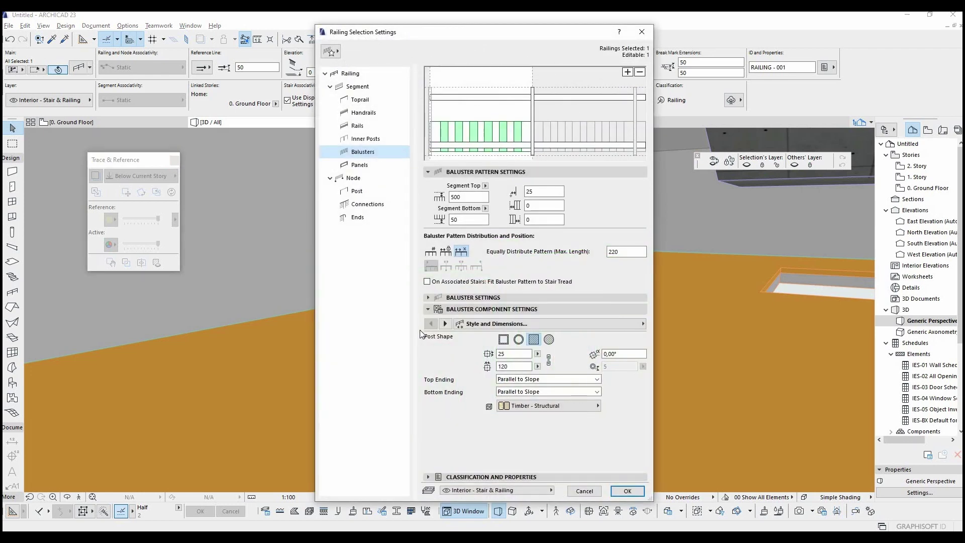
{"action": "left_click", "coordinate": [490, 97]}
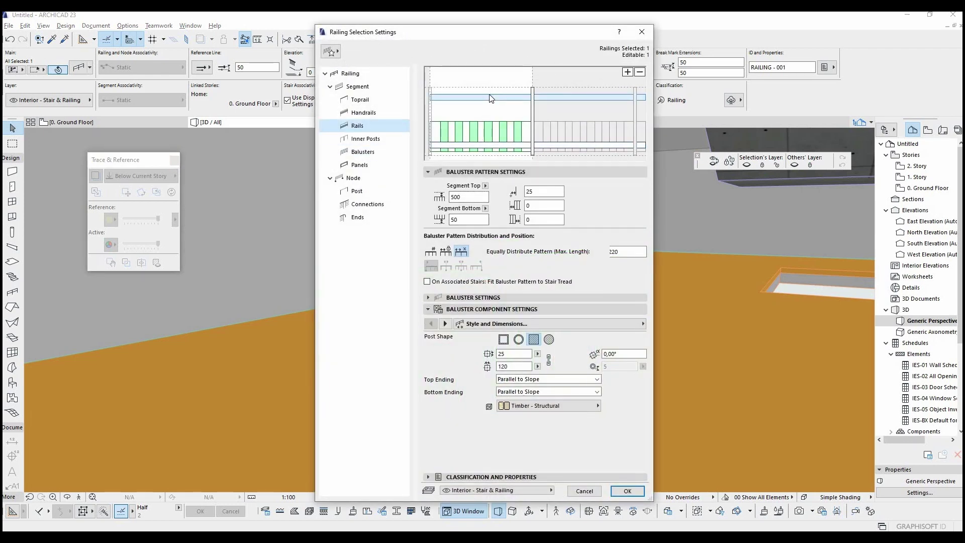
{"action": "left_click", "coordinate": [471, 219]}
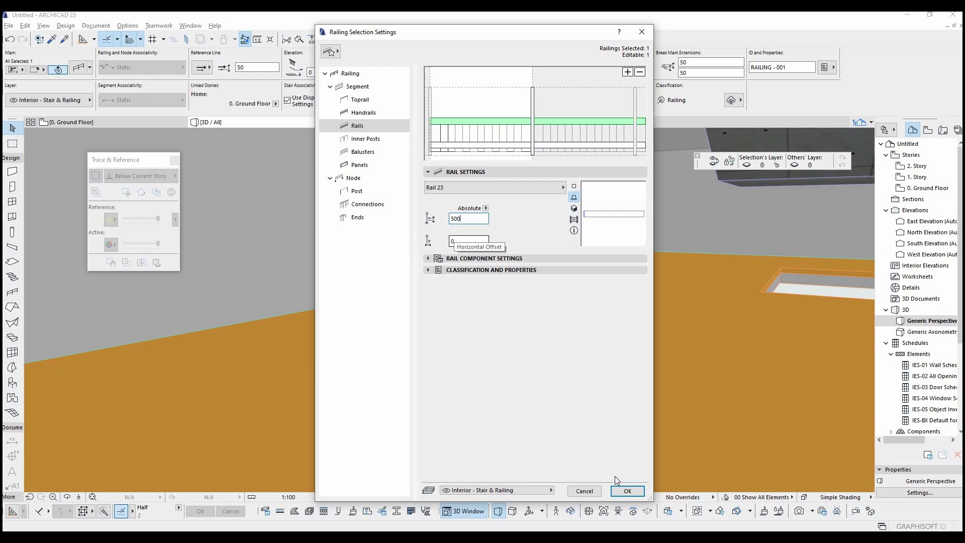
{"action": "left_click", "coordinate": [627, 491]}
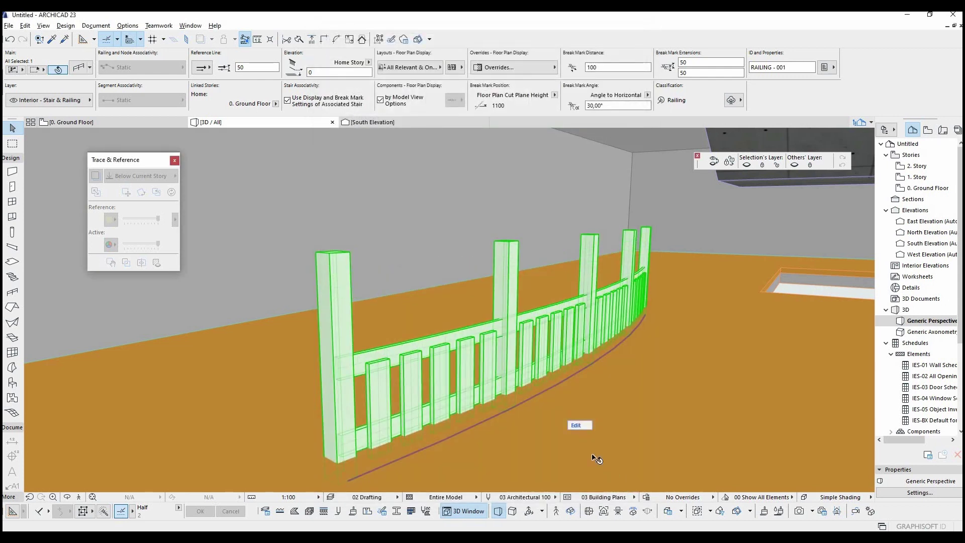
{"action": "middle_click_drag", "start_coordinate": [547, 393], "coordinate": [579, 302], "text": "shift"}
{"action": "left_click", "coordinate": [557, 512]}
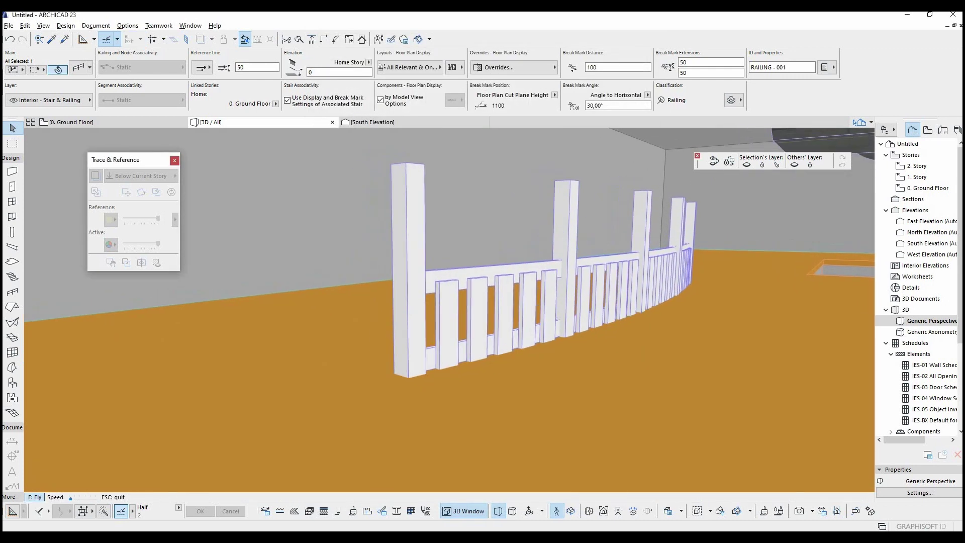
{"action": "key", "text": "Escape"}
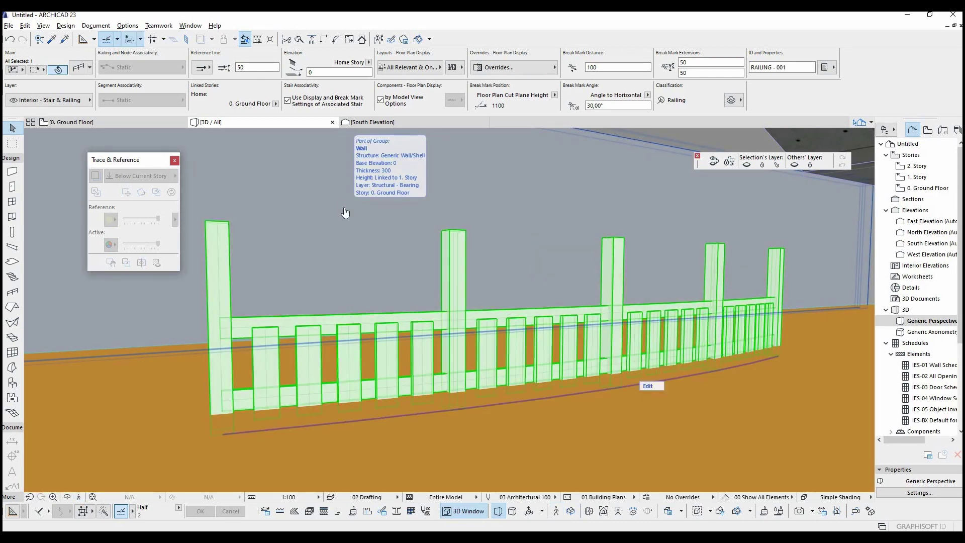
Change the railing's inner posts from Railing Post 23 to the Newel Post 23 type.
{"action": "key", "text": "ctrl+t"}
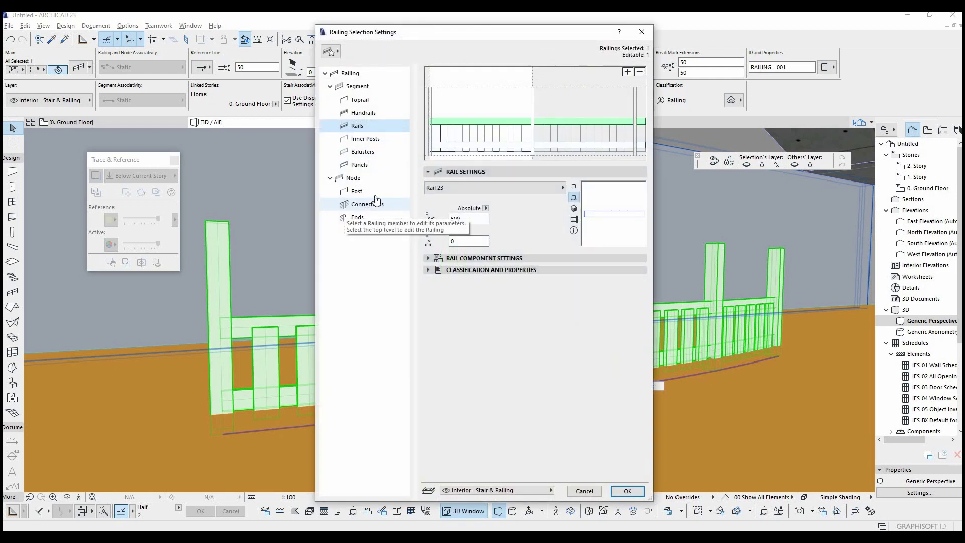
{"action": "left_click", "coordinate": [533, 107]}
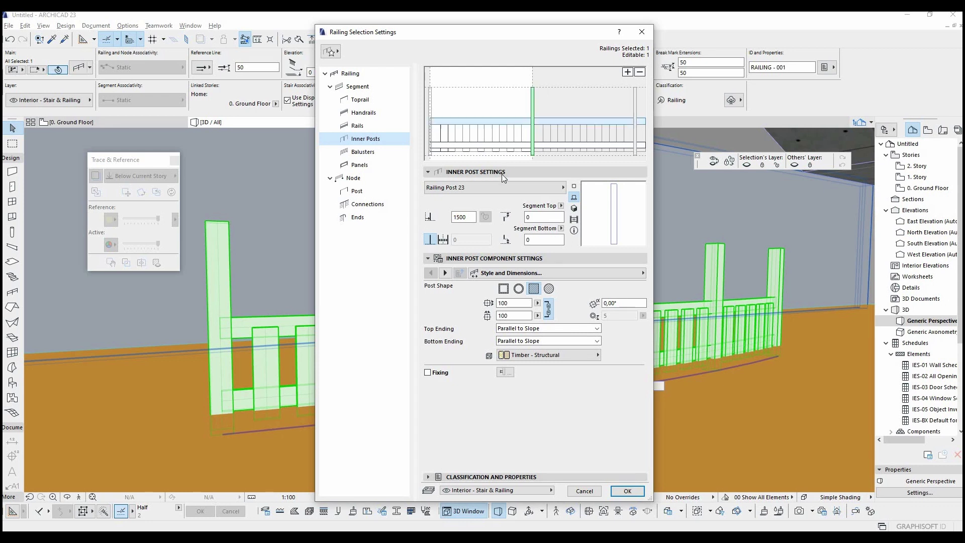
{"action": "left_click", "coordinate": [499, 189]}
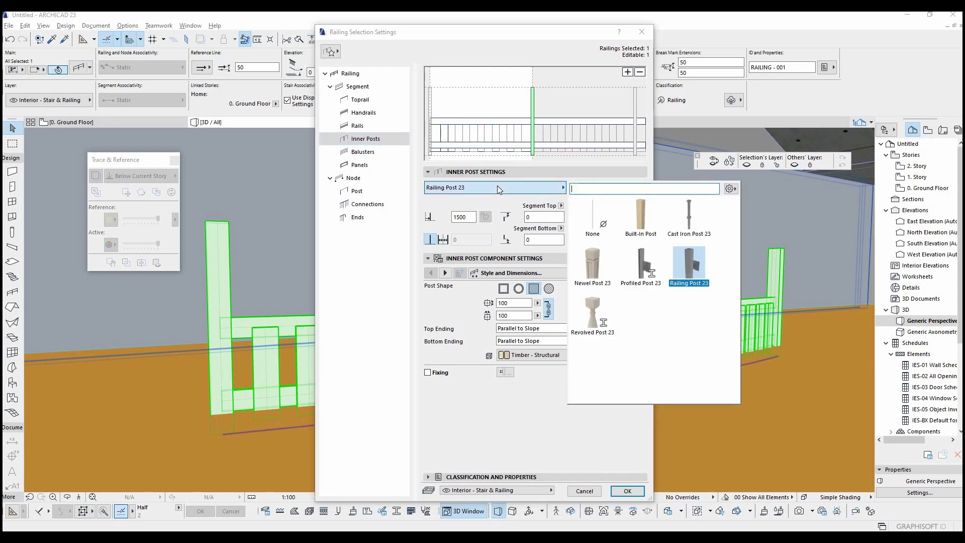
{"action": "left_click", "coordinate": [598, 260]}
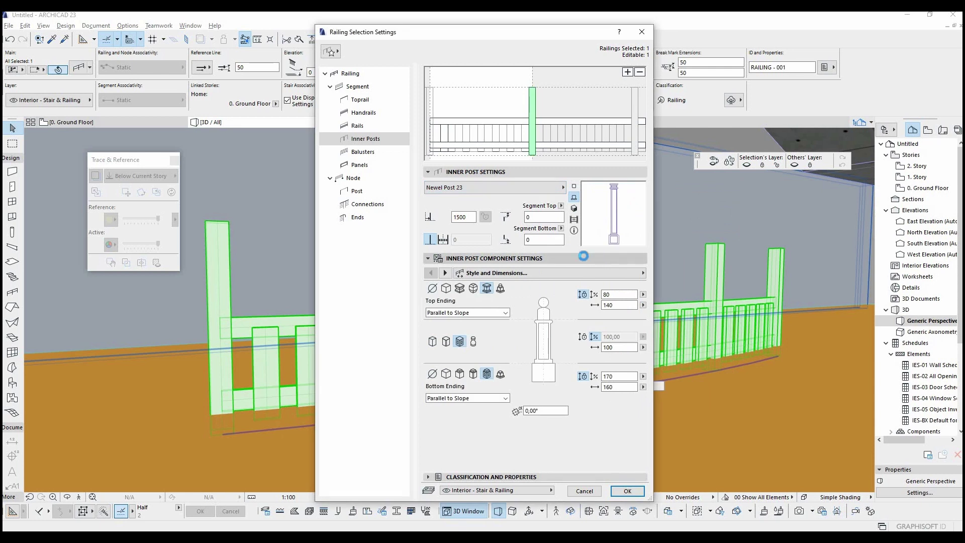
Change the node post to the Newel Post 23 type, apply the settings and inspect the railing's posts in 3D.
{"action": "left_click", "coordinate": [380, 195]}
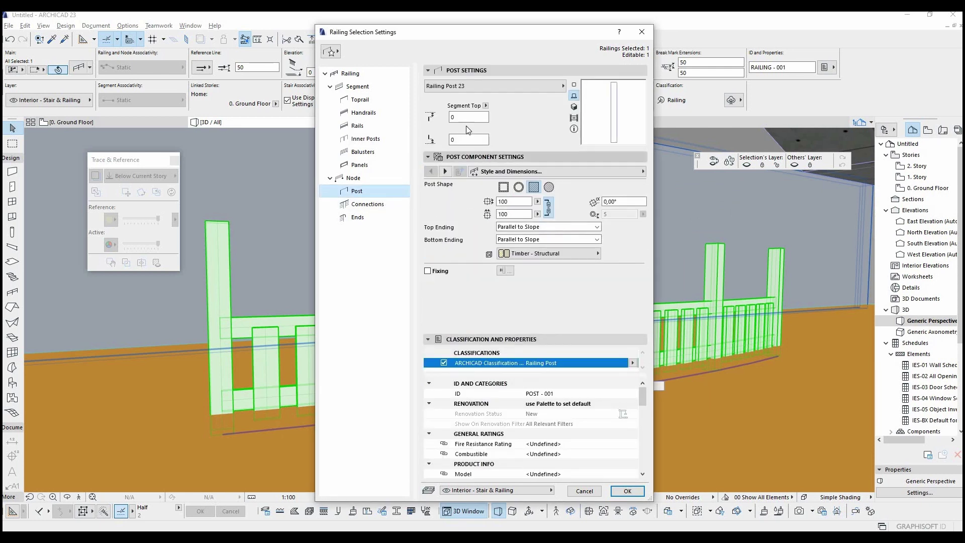
{"action": "left_click", "coordinate": [525, 87]}
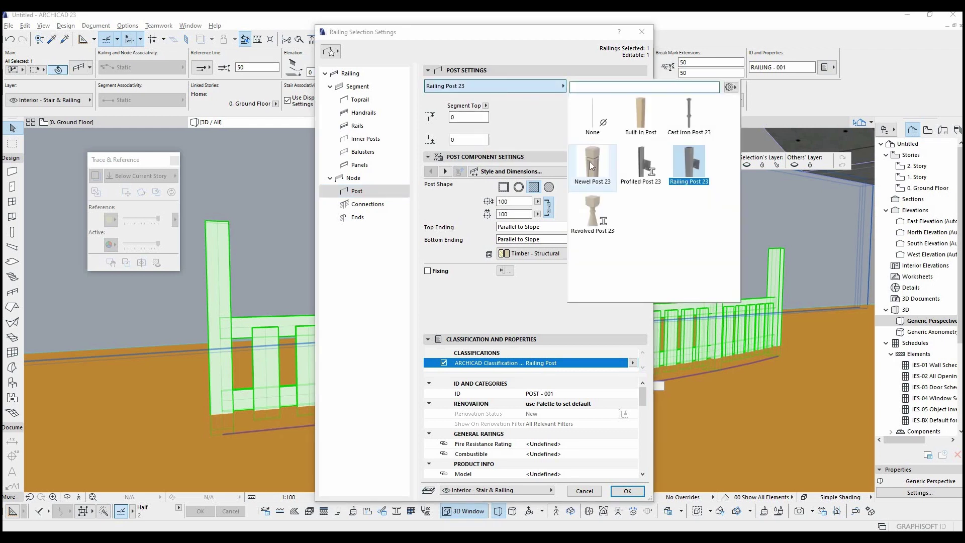
{"action": "left_click", "coordinate": [588, 160]}
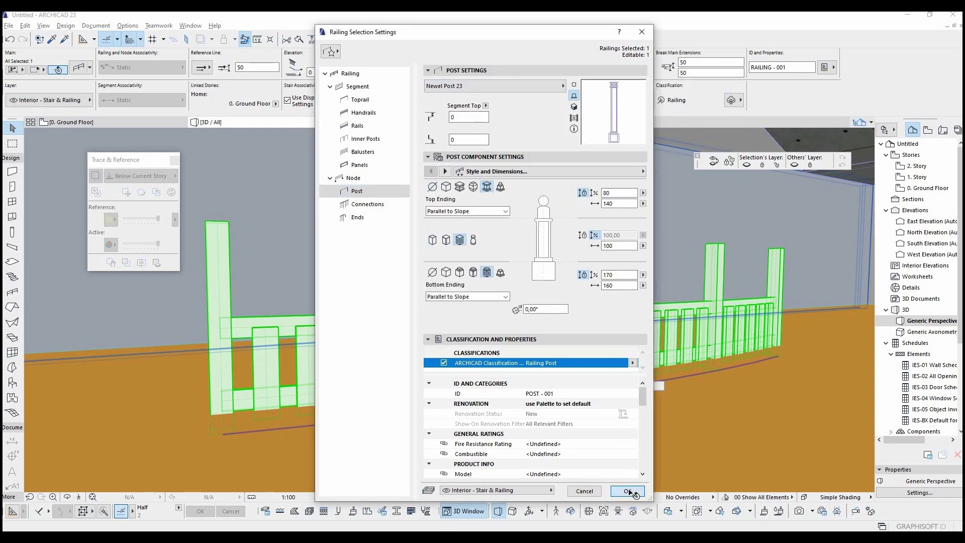
{"action": "left_click", "coordinate": [632, 493]}
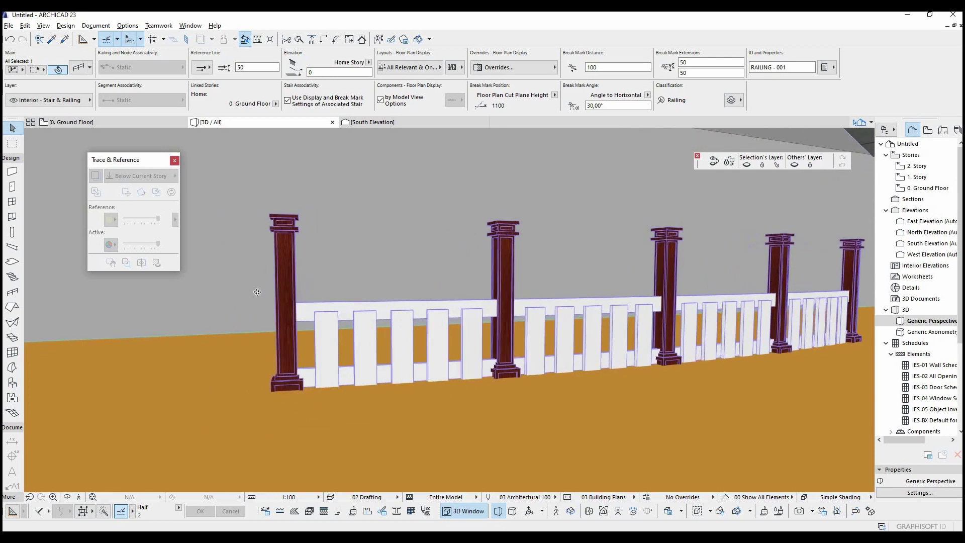
{"action": "middle_click_drag", "start_coordinate": [257, 292], "coordinate": [468, 274], "text": "shift"}
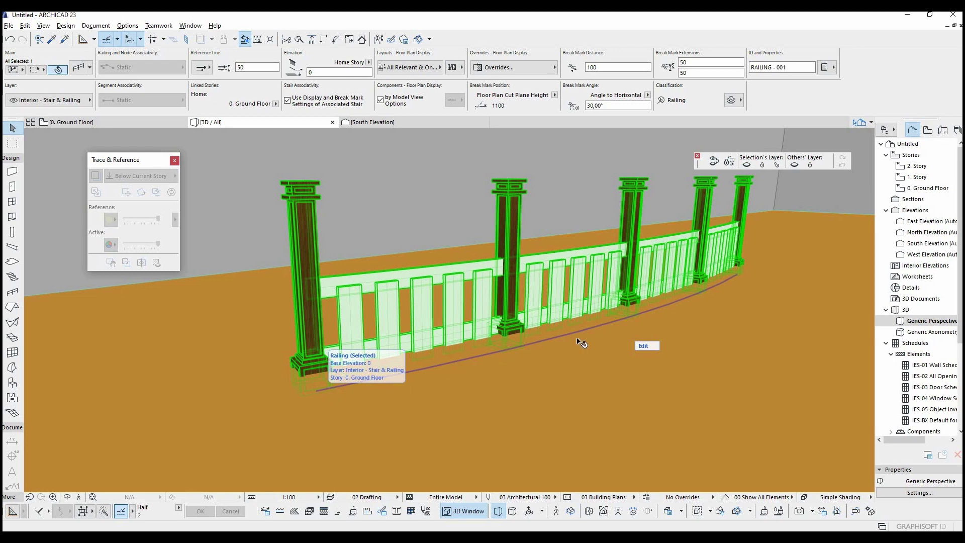
{"action": "middle_click_drag", "start_coordinate": [629, 320], "coordinate": [671, 291], "text": "shift"}
{"action": "key", "text": "Up"}
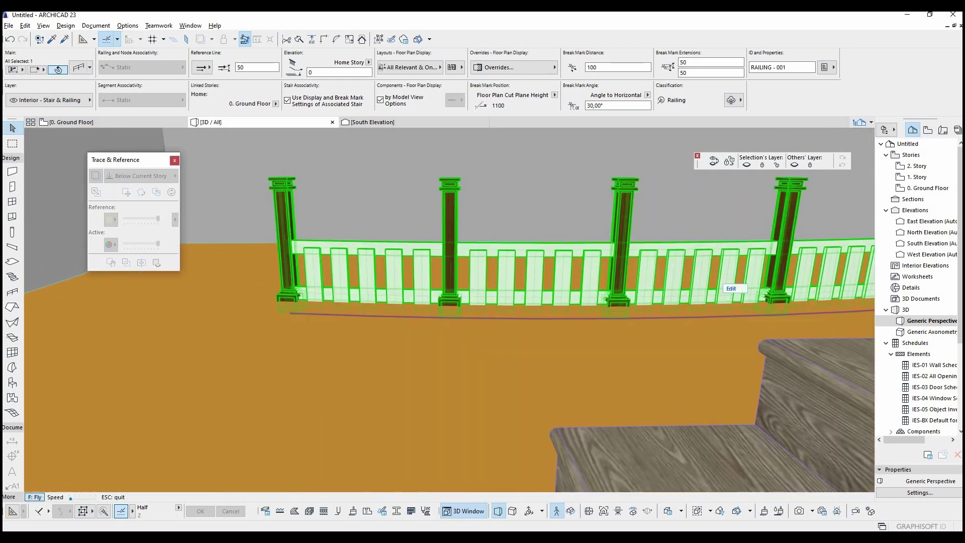
Try a top height of 750 relative to the segment top for the baluster pattern, and undo the change.
{"action": "key", "text": "Escape"}
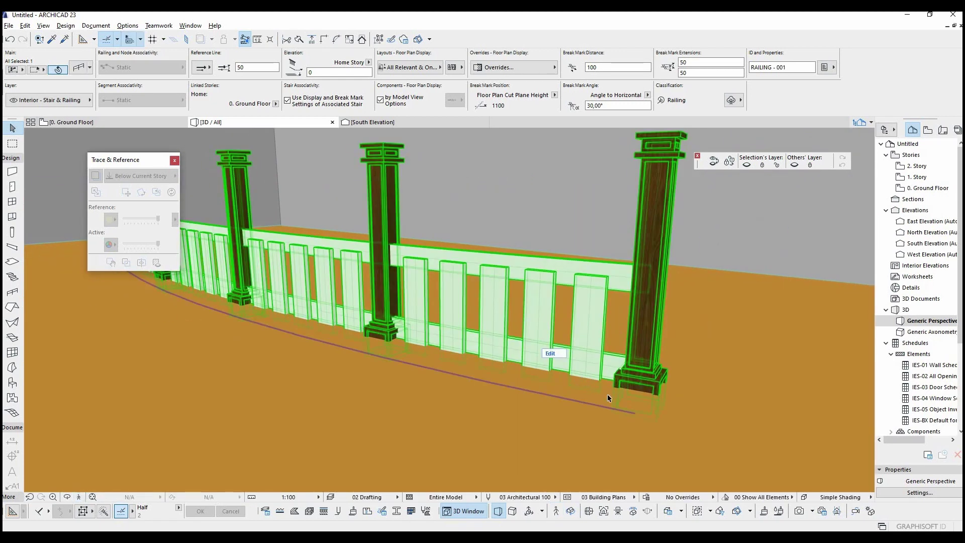
{"action": "middle_click_drag", "start_coordinate": [527, 315], "coordinate": [619, 326]}
{"action": "middle_click_drag", "start_coordinate": [588, 237], "coordinate": [589, 248]}
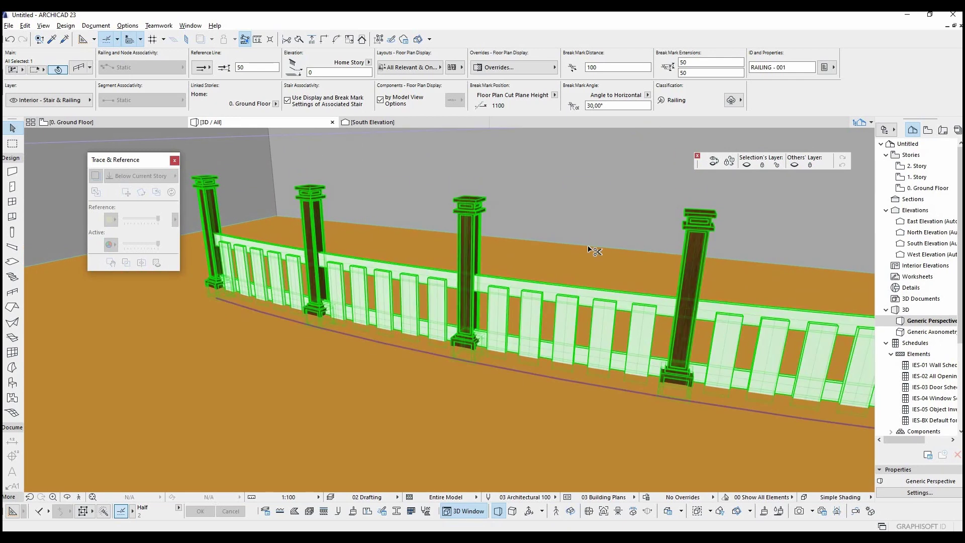
{"action": "key", "text": "ctrl+t"}
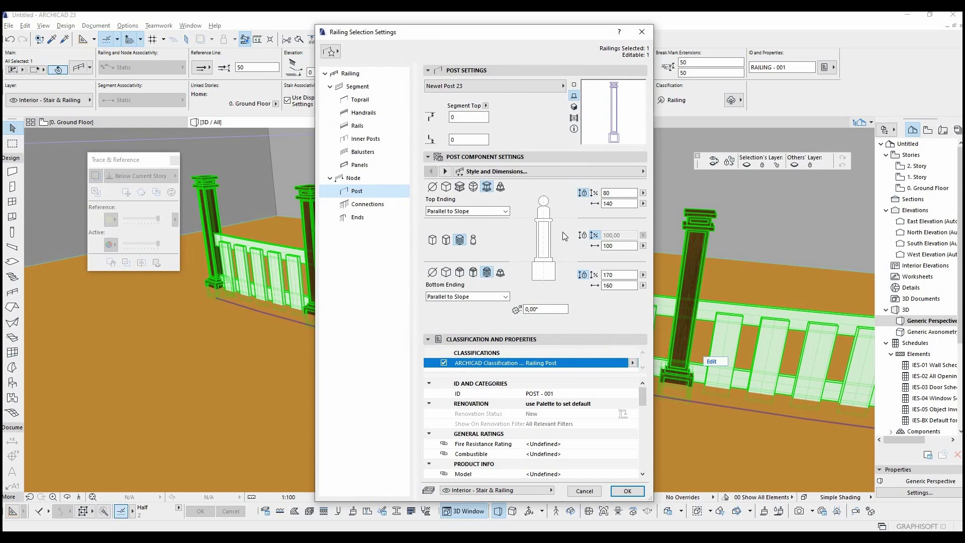
{"action": "left_click", "coordinate": [400, 126]}
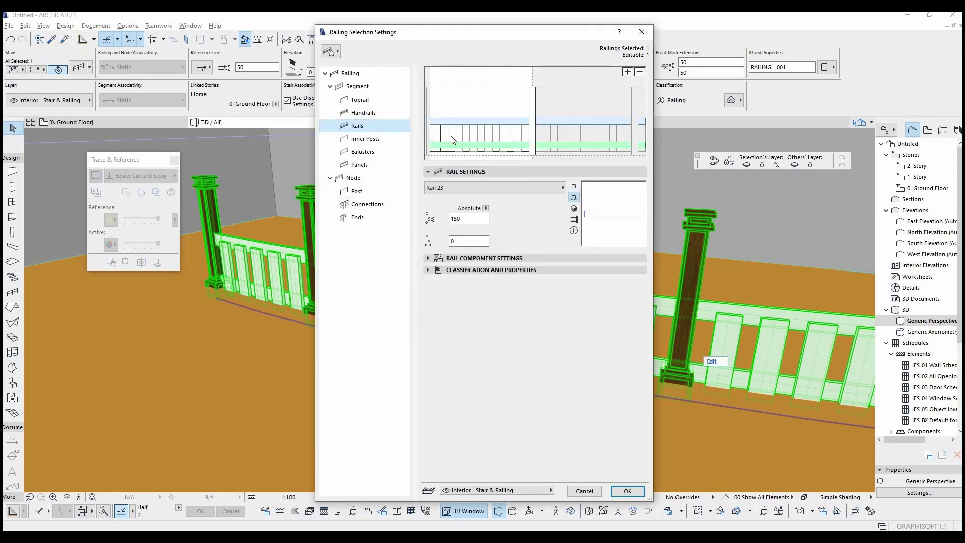
{"action": "left_click", "coordinate": [449, 140]}
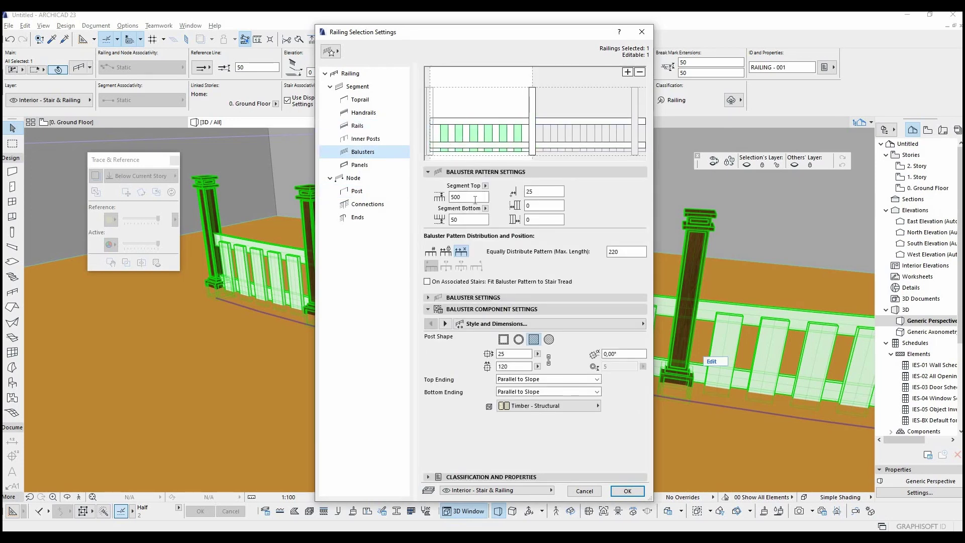
{"action": "key", "text": "Tab"}
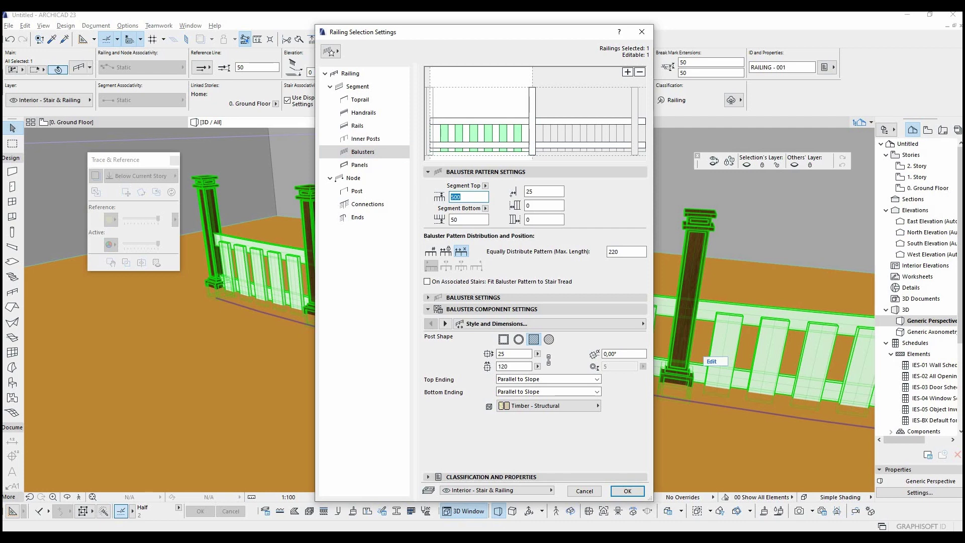
{"action": "type", "text": "750"}
{"action": "key", "text": "Return"}
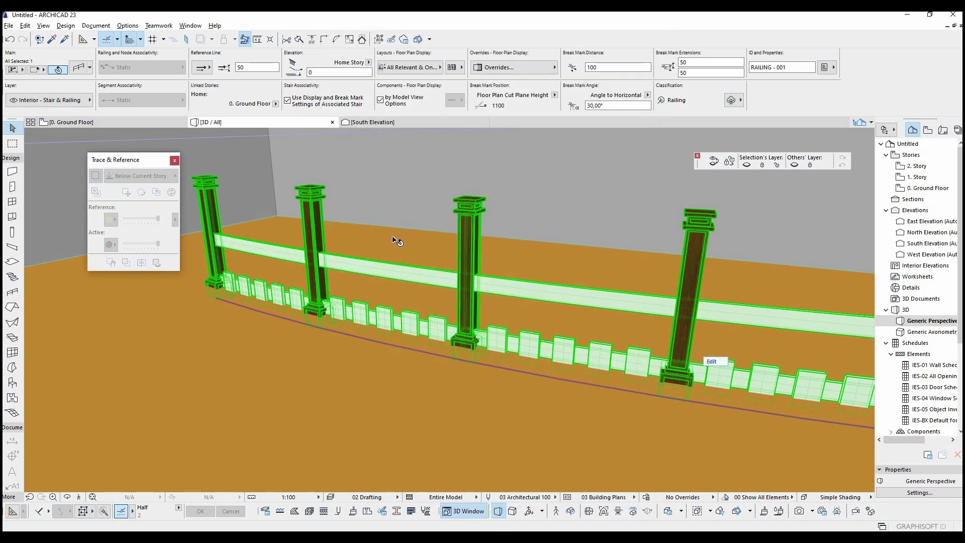
{"action": "key", "text": "ctrl+z"}
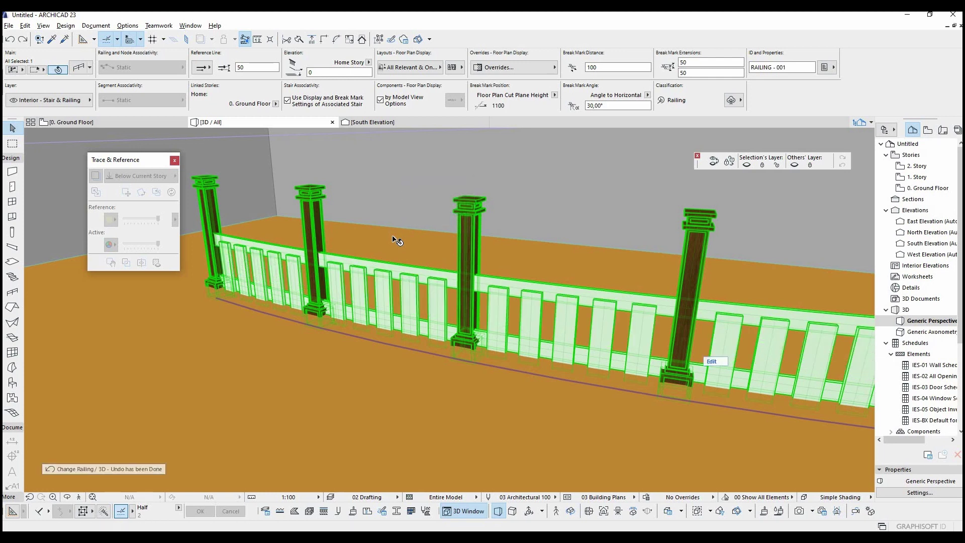
Set the inner posts' top height to 450 relative to the segment top, apply it and check the railing in 3D.
{"action": "key", "text": "ctrl+t"}
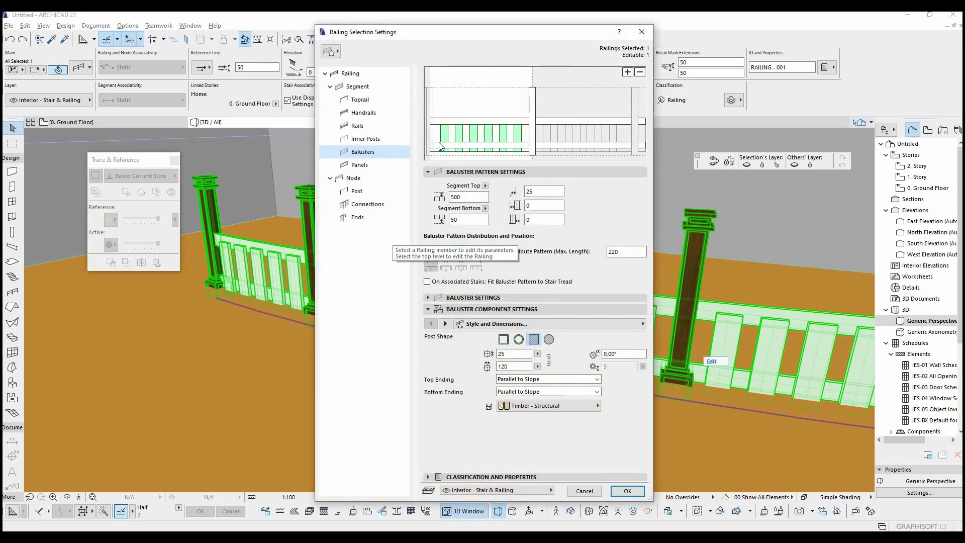
{"action": "left_click", "coordinate": [532, 107]}
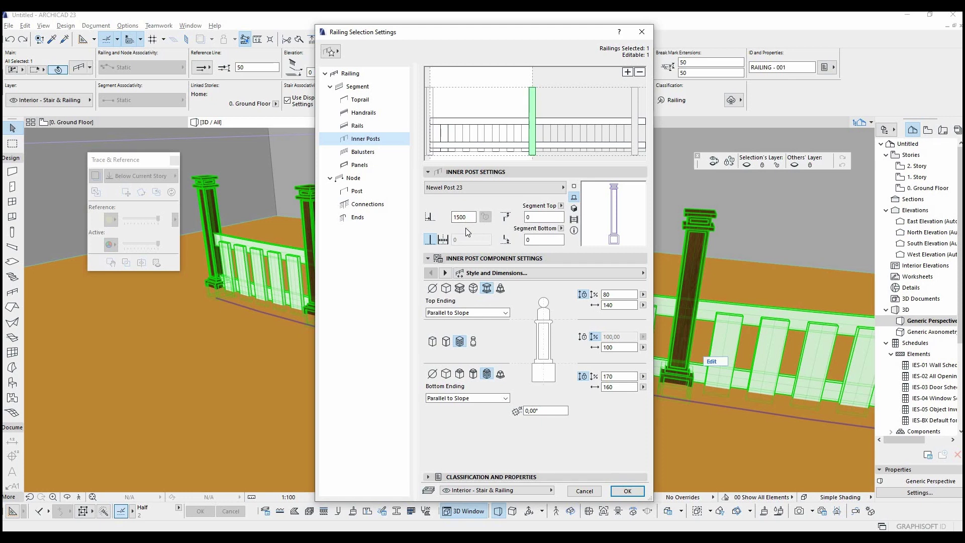
{"action": "left_click", "coordinate": [535, 216]}
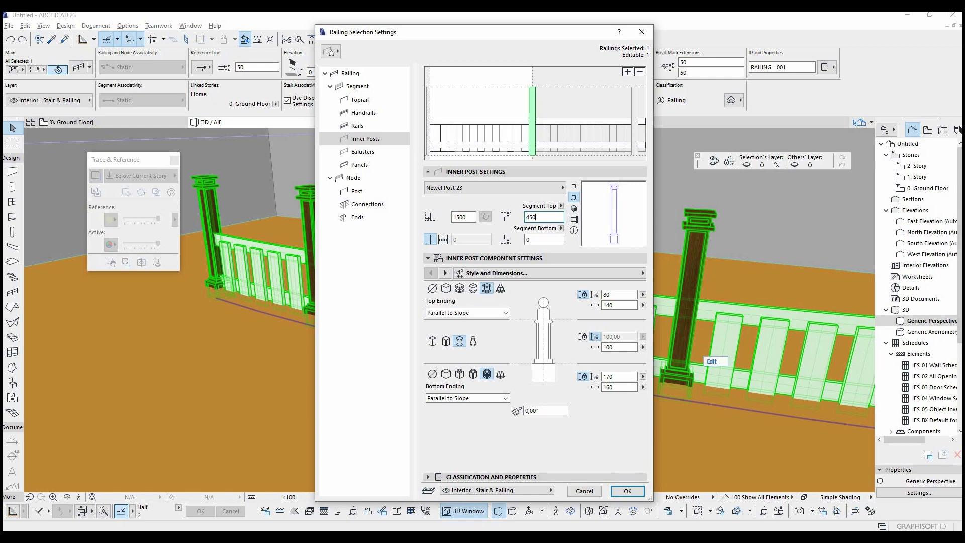
{"action": "key", "text": "Return"}
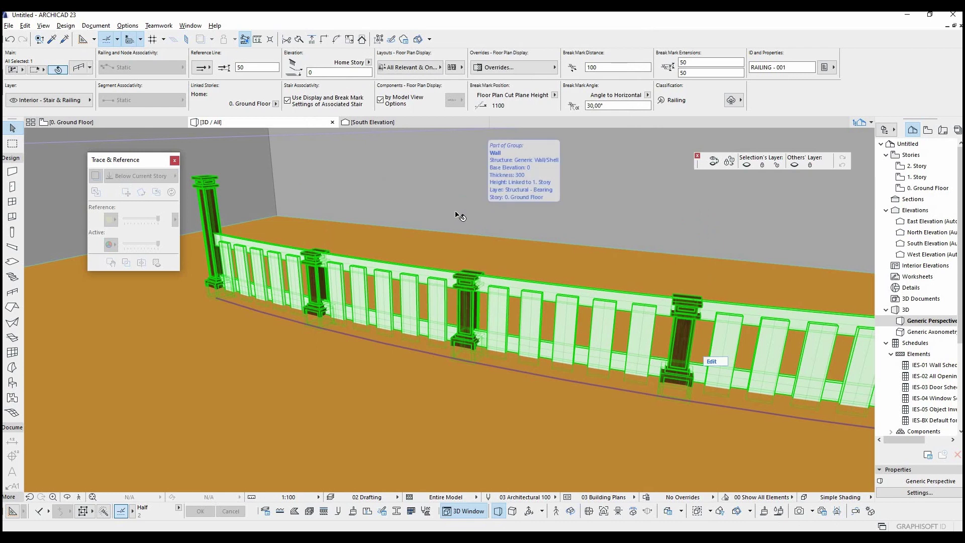
{"action": "key", "text": "shift+F3"}
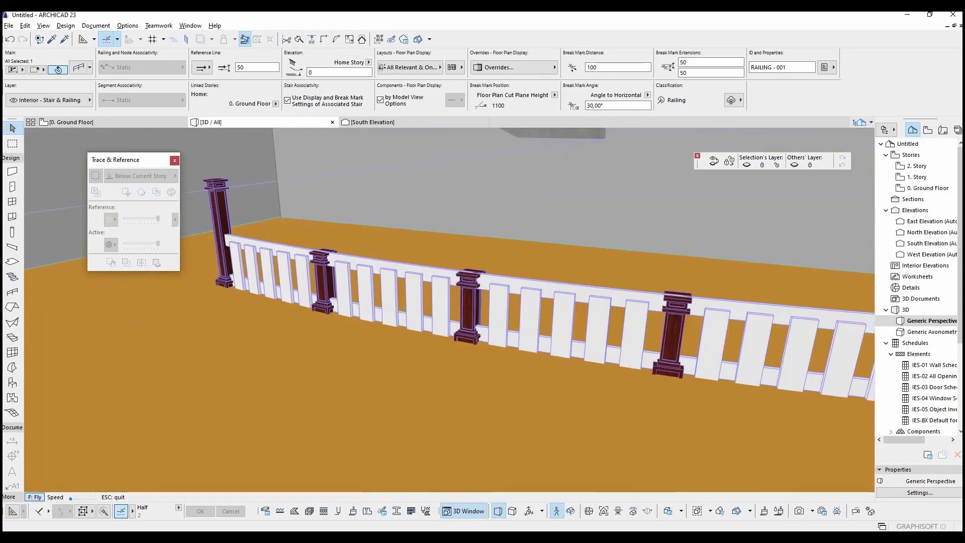
{"action": "key", "text": "Down"}
{"action": "key", "text": "Escape"}
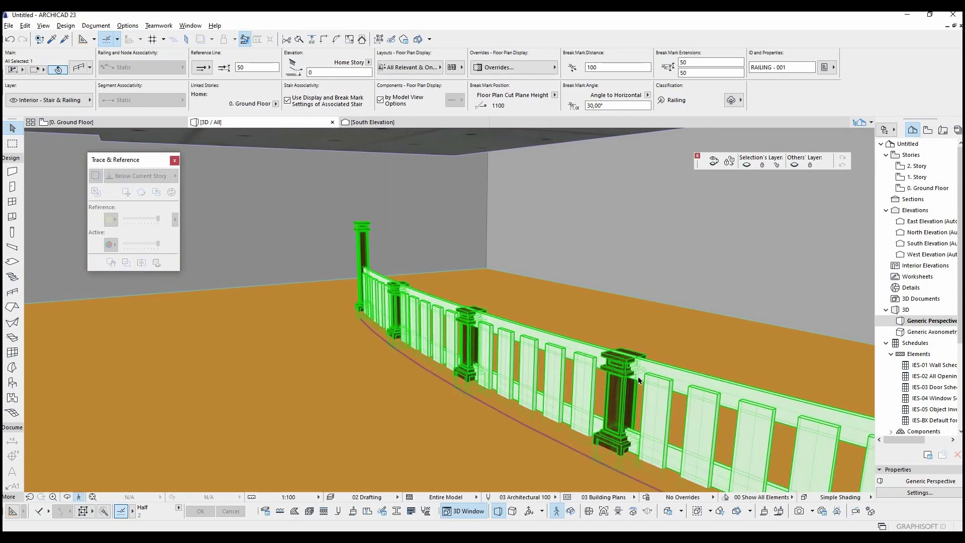
Set the inner posts' top height to 400 relative to the segment top, apply it and view the whole railing in 3D.
{"action": "key", "text": "ctrl+t"}
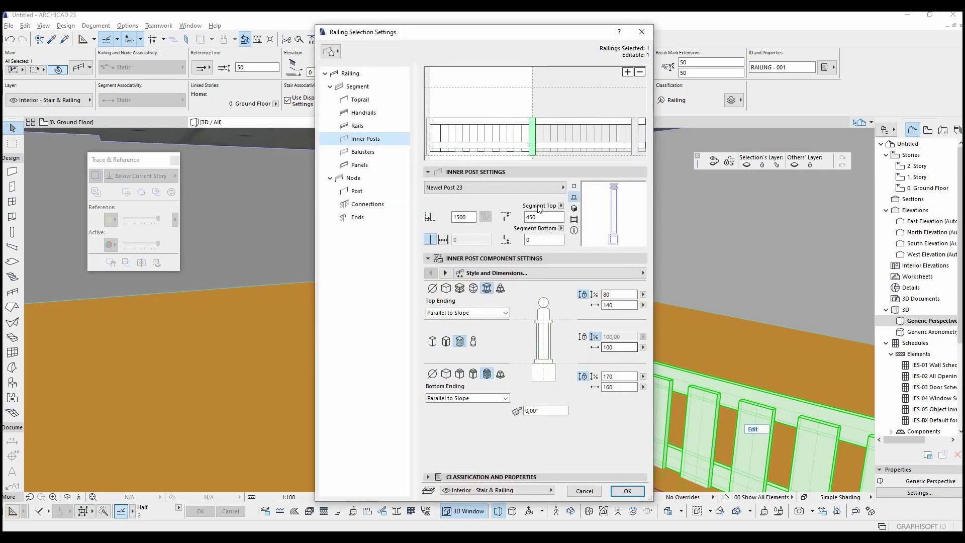
{"action": "double_click", "coordinate": [543, 217]}
{"action": "type", "text": "4"}
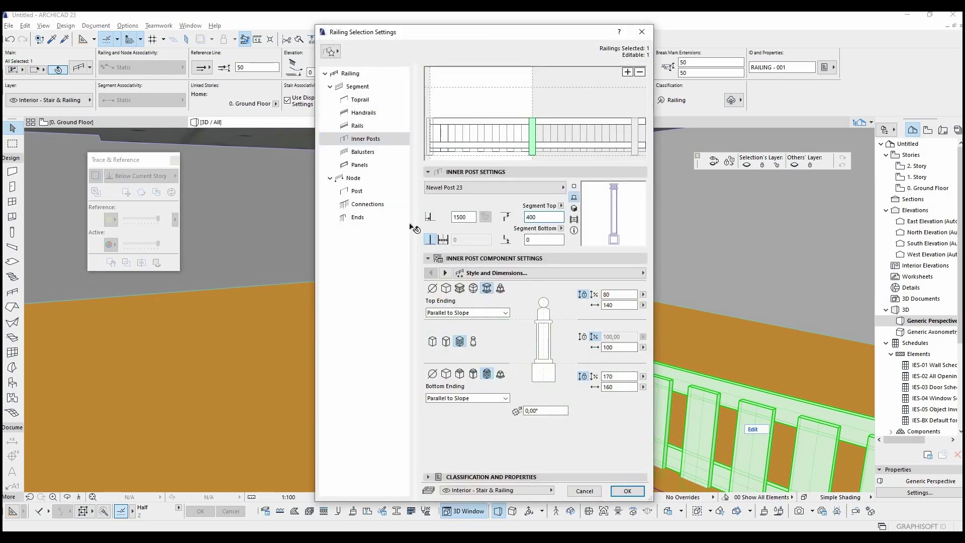
{"action": "key", "text": "Return"}
{"action": "key", "text": "e"}
{"action": "key", "text": "Down"}
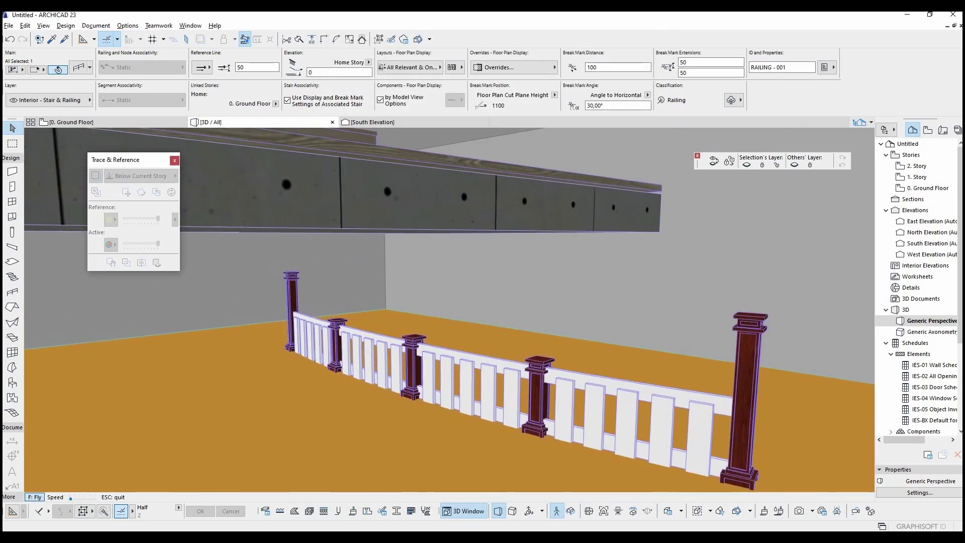
{"action": "key", "text": "Escape"}
{"action": "middle_click_drag", "start_coordinate": [526, 360], "coordinate": [267, 356], "text": "shift"}
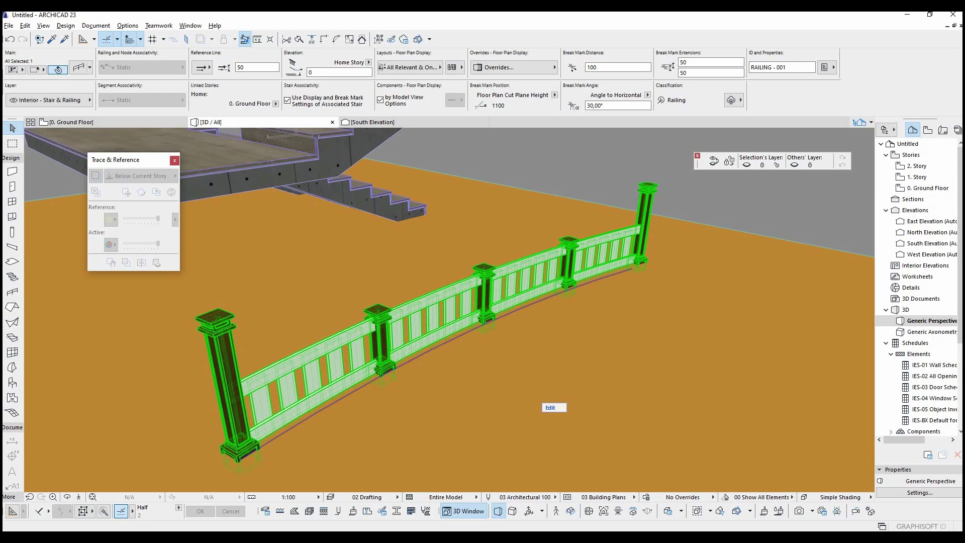
{"action": "scroll", "coordinate": [454, 315], "scroll_direction": "down", "scroll_amount": 5}
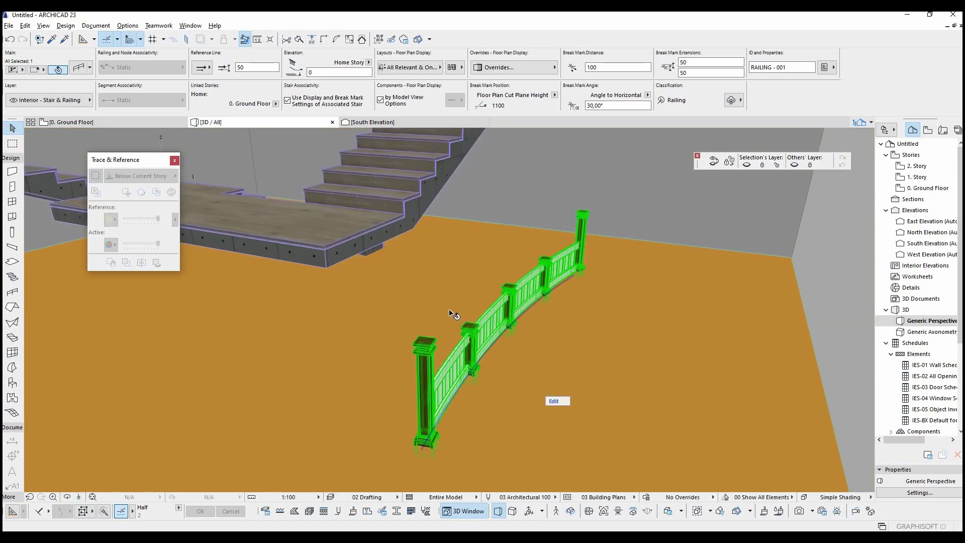
On the ground floor plan, pick up the curved railing's settings and draw an L-shaped railing above and around its right end.
{"action": "key", "text": "F2"}
{"action": "middle_click_drag", "start_coordinate": [457, 288], "coordinate": [424, 208]}
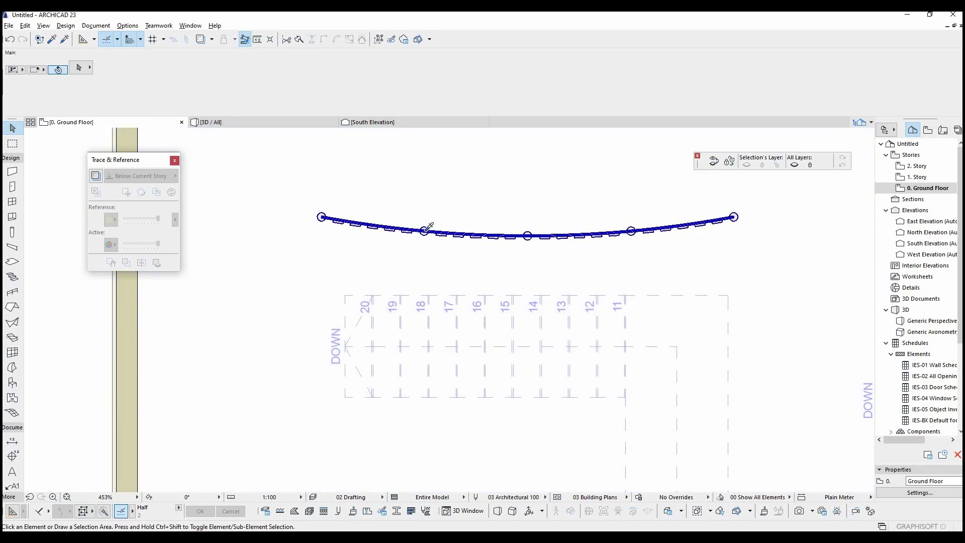
{"action": "left_click", "coordinate": [427, 226], "text": "alt"}
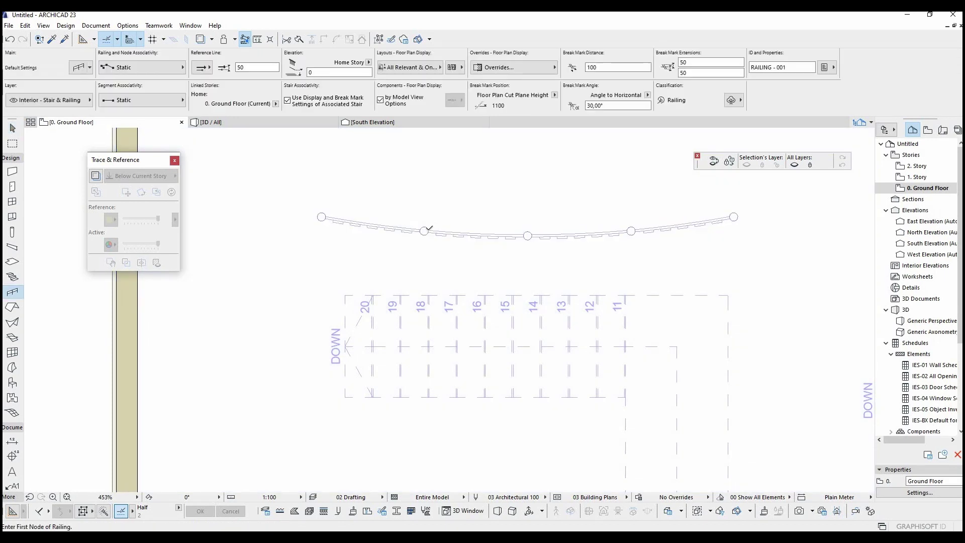
{"action": "scroll", "coordinate": [433, 230], "scroll_direction": "down", "scroll_amount": 3}
{"action": "scroll", "coordinate": [243, 196], "scroll_direction": "down", "scroll_amount": 2}
{"action": "left_click", "coordinate": [396, 193]}
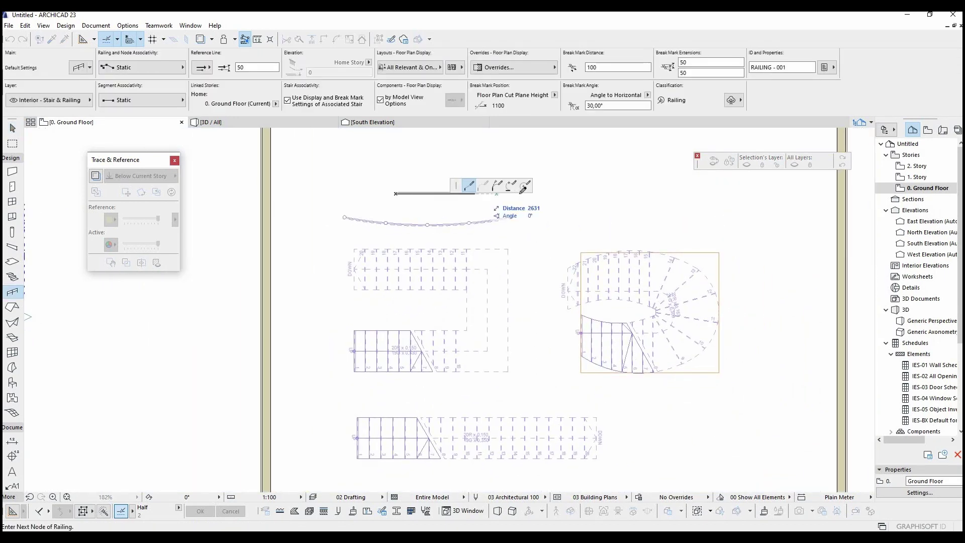
{"action": "left_click", "coordinate": [525, 192]}
{"action": "double_click", "coordinate": [525, 271]}
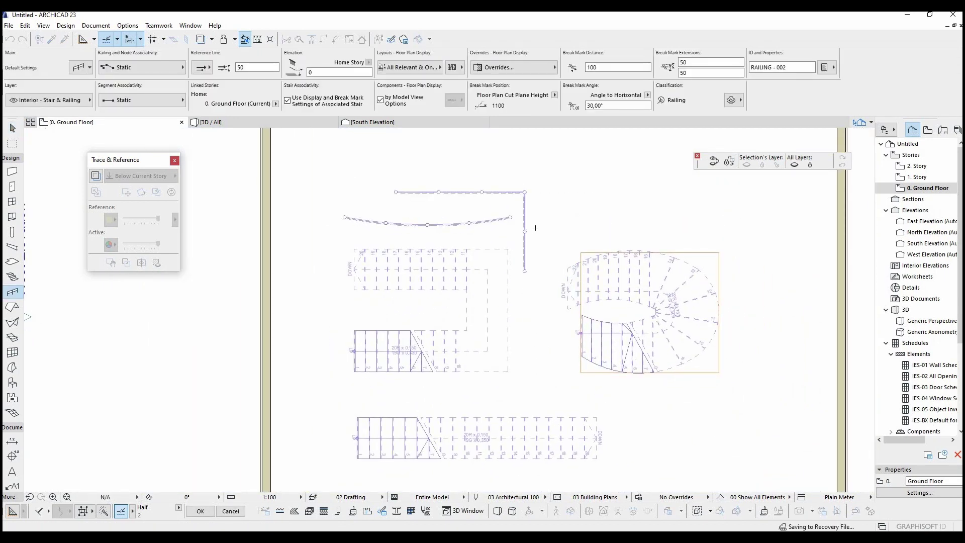
Draw a second, smaller L-shaped railing to the right of the first one and view the railings in 3D.
{"action": "scroll", "coordinate": [548, 214], "scroll_direction": "up", "scroll_amount": 3}
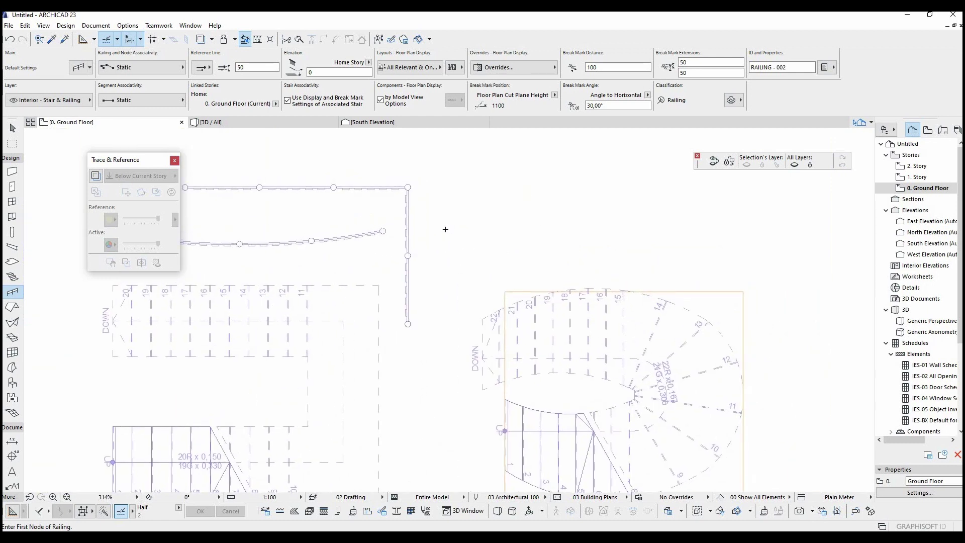
{"action": "left_click", "coordinate": [445, 226]}
{"action": "left_click", "coordinate": [512, 227]}
{"action": "double_click", "coordinate": [513, 206]}
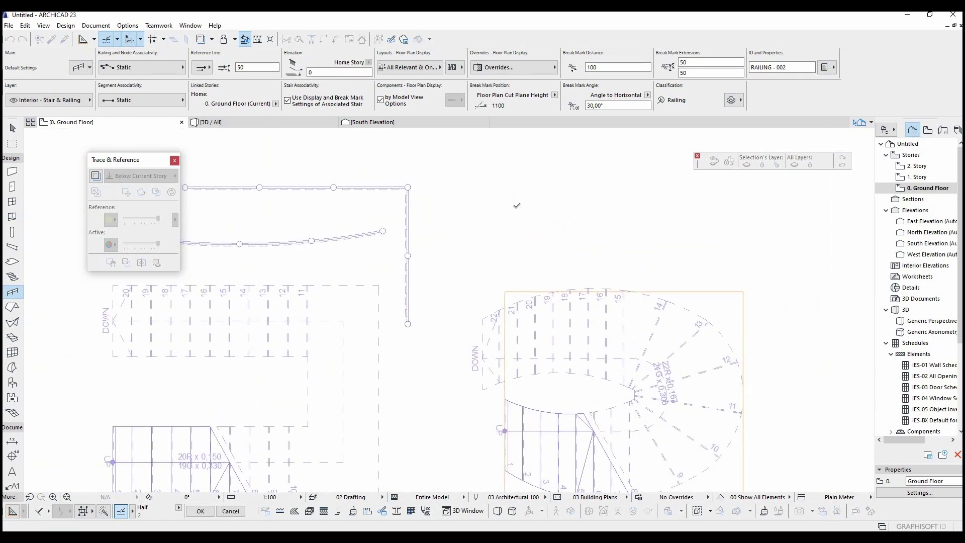
{"action": "key", "text": "Escape"}
{"action": "key", "text": "F3"}
{"action": "middle_click_drag", "start_coordinate": [518, 276], "coordinate": [648, 310], "text": "shift"}
{"action": "key", "text": "Escape"}
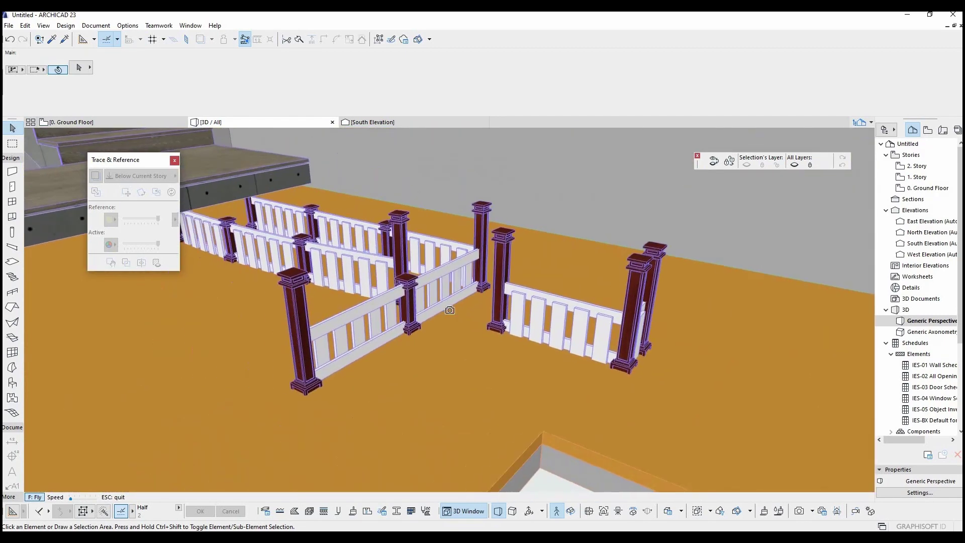
Stretch the end node of the larger L-shaped railing's short leg vertically upward and inspect the sloped railing in 3D.
{"action": "left_click", "coordinate": [384, 330]}
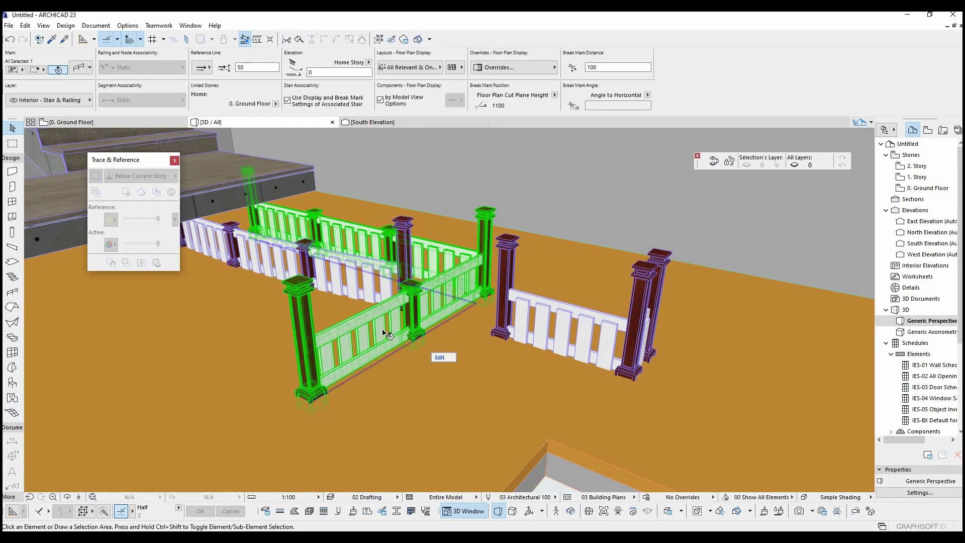
{"action": "scroll", "coordinate": [313, 402], "scroll_direction": "up", "scroll_amount": 4}
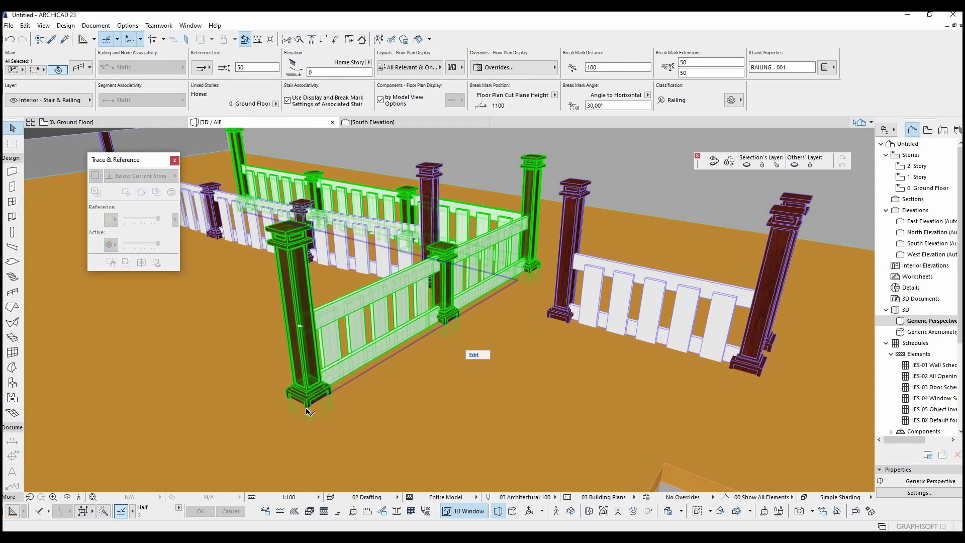
{"action": "left_click", "coordinate": [308, 410]}
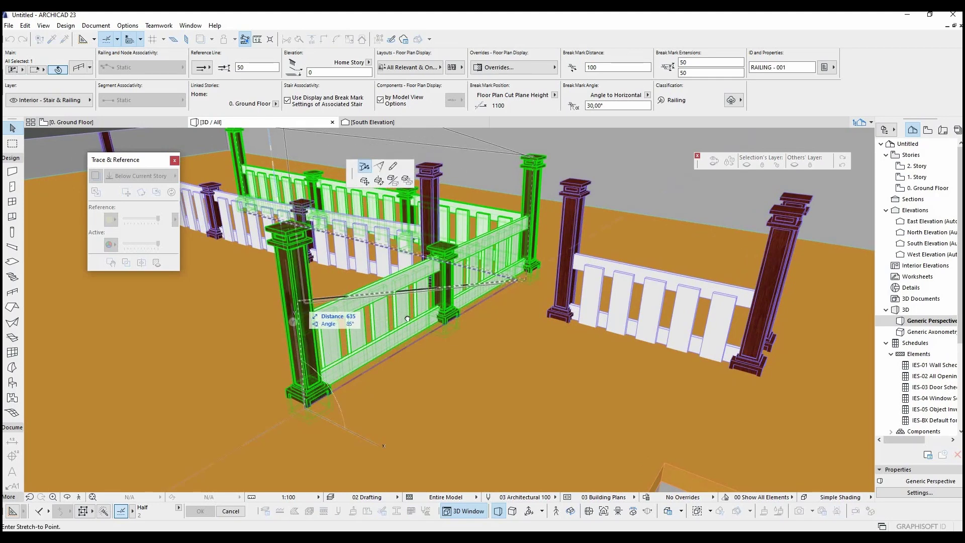
{"action": "middle_click_drag", "start_coordinate": [407, 319], "coordinate": [452, 316]}
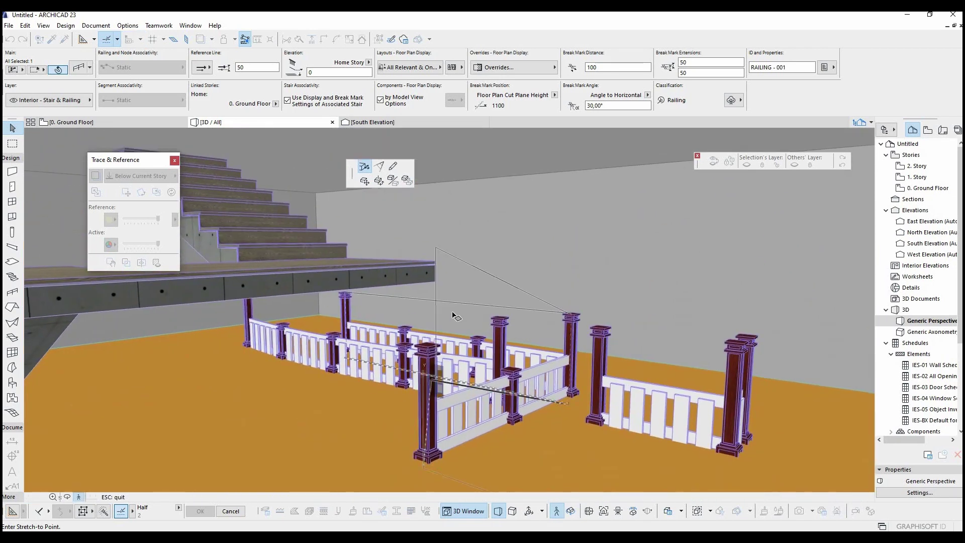
{"action": "key", "text": "Escape"}
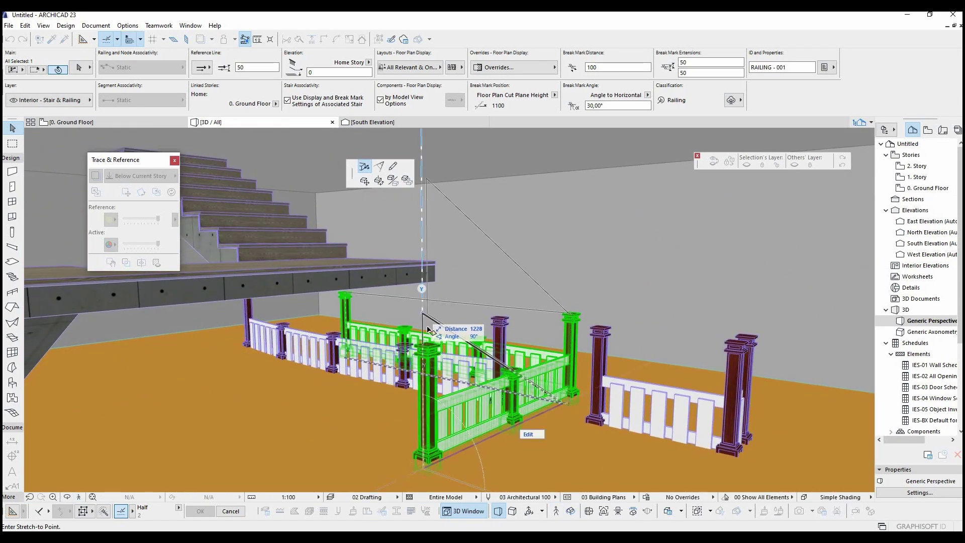
{"action": "left_click", "coordinate": [529, 386]}
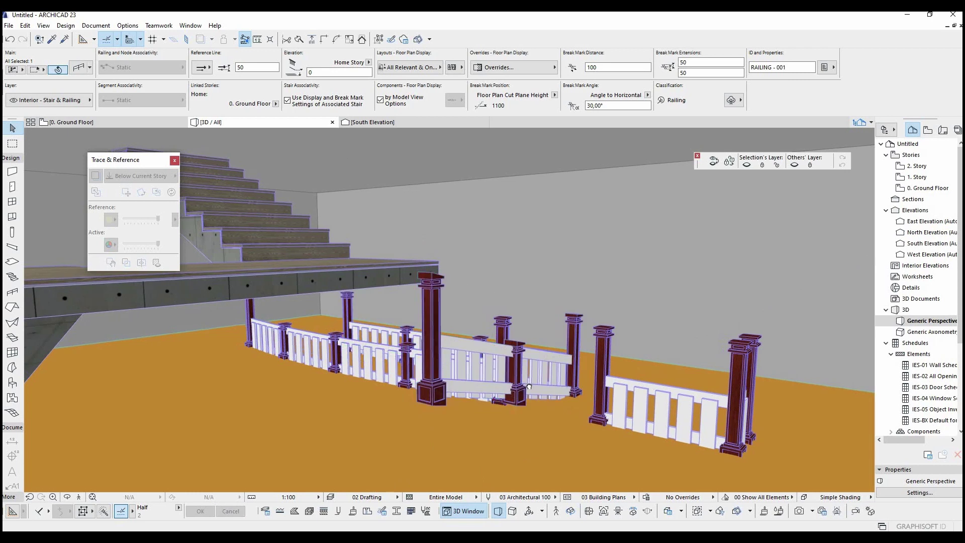
{"action": "key", "text": "shift+F3"}
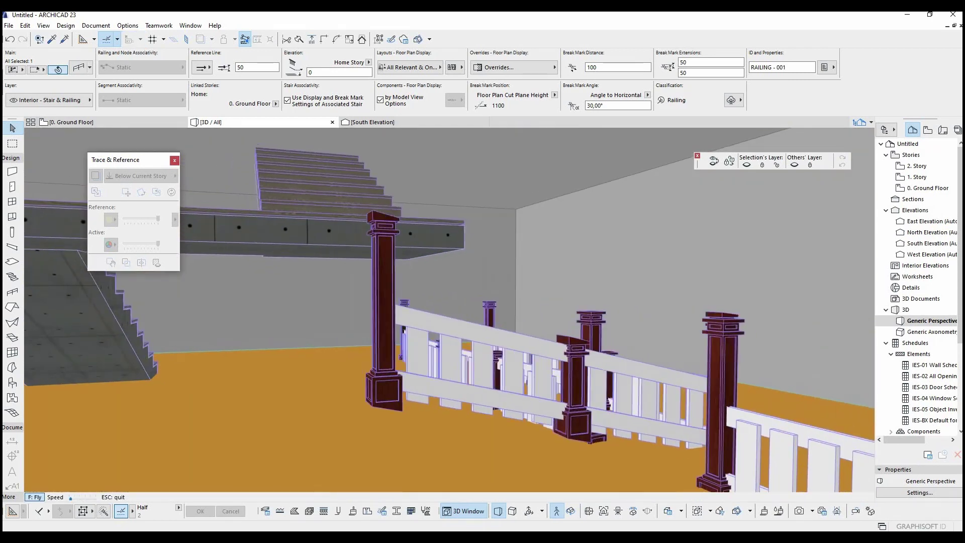
{"action": "key", "text": "Right"}
{"action": "key", "text": "Escape"}
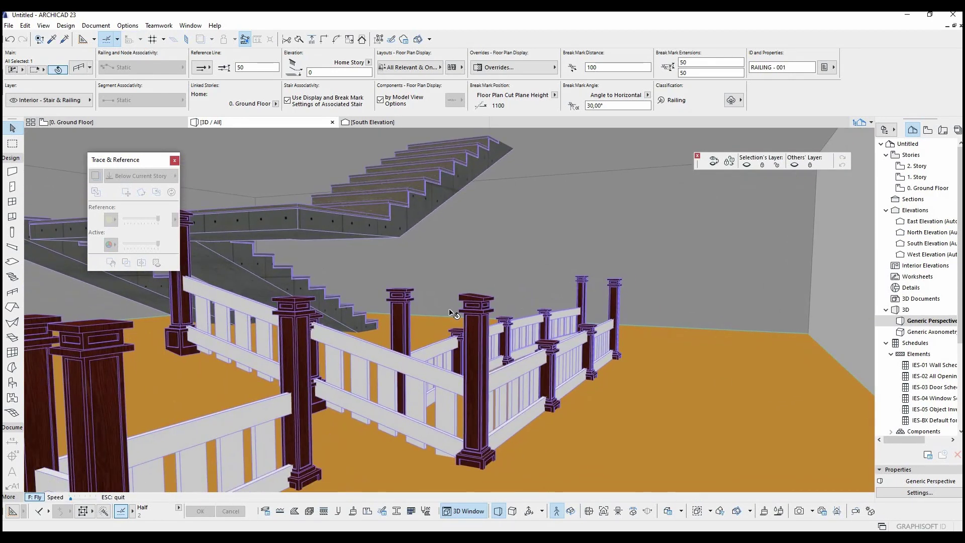
{"action": "middle_click_drag", "start_coordinate": [450, 310], "coordinate": [528, 339], "text": "shift"}
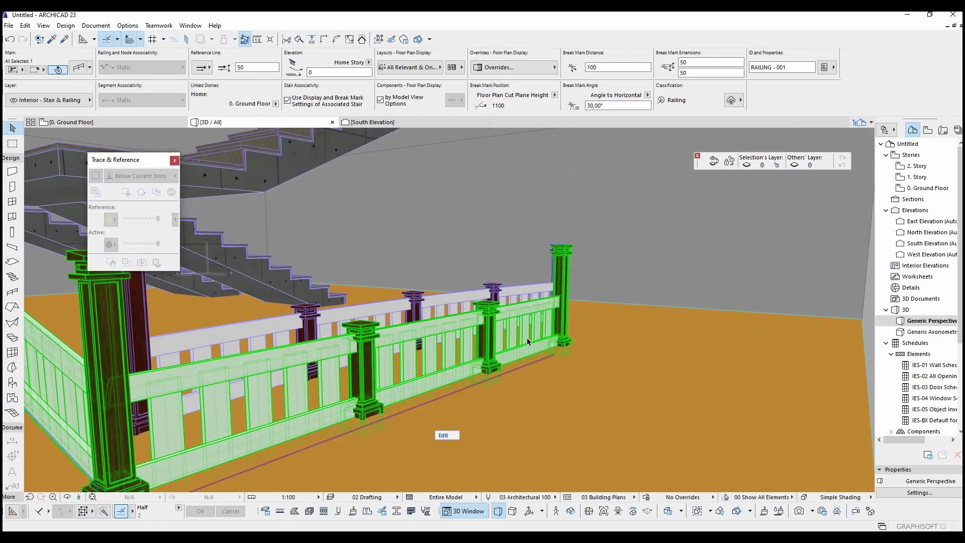
Stretch the end node of the larger L-shaped railing's long leg vertically upward and inspect the sloped railing in 3D.
{"action": "left_click", "coordinate": [557, 357]}
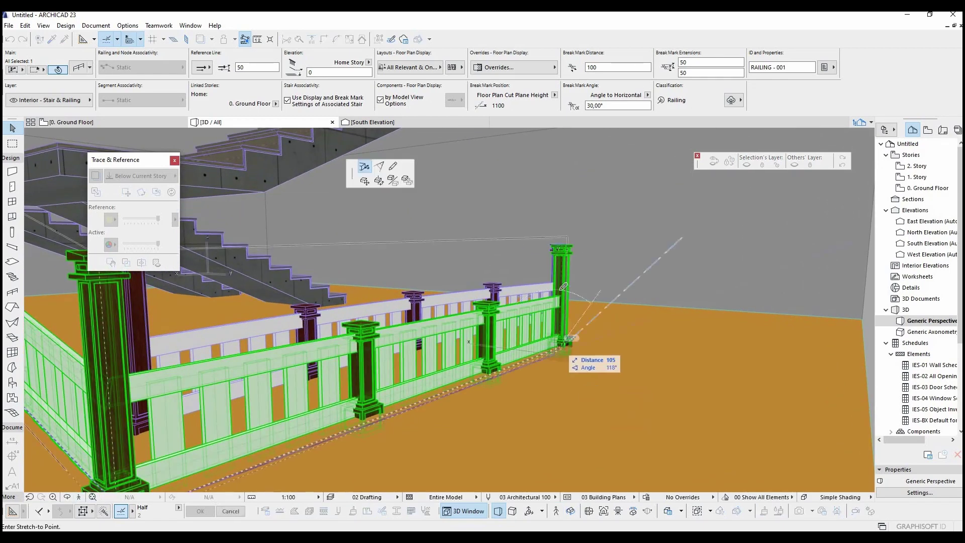
{"action": "left_click", "coordinate": [560, 223]}
{"action": "key", "text": "Down"}
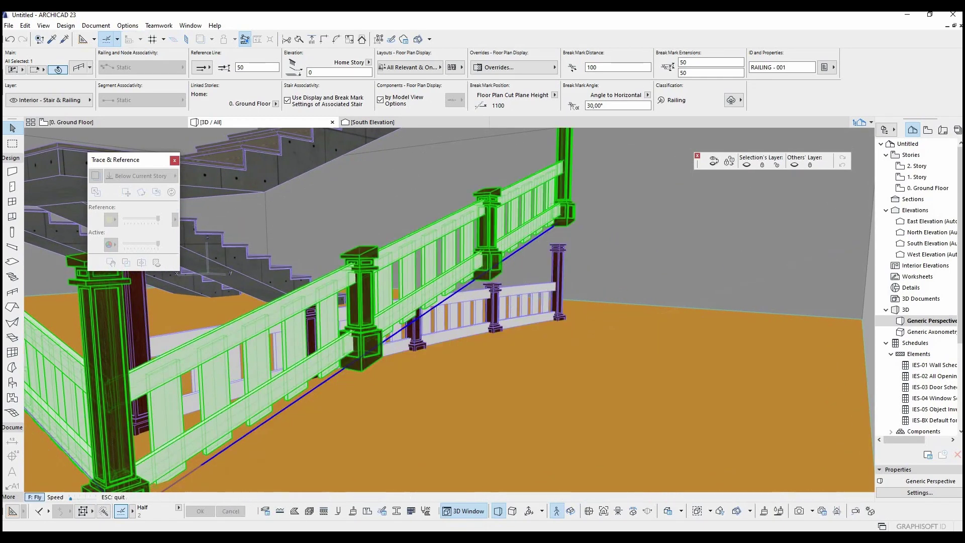
{"action": "key", "text": "Left"}
{"action": "middle_click_drag", "start_coordinate": [449, 311], "coordinate": [425, 316], "text": "shift"}
{"action": "scroll", "coordinate": [575, 310], "scroll_direction": "up", "scroll_amount": 3}
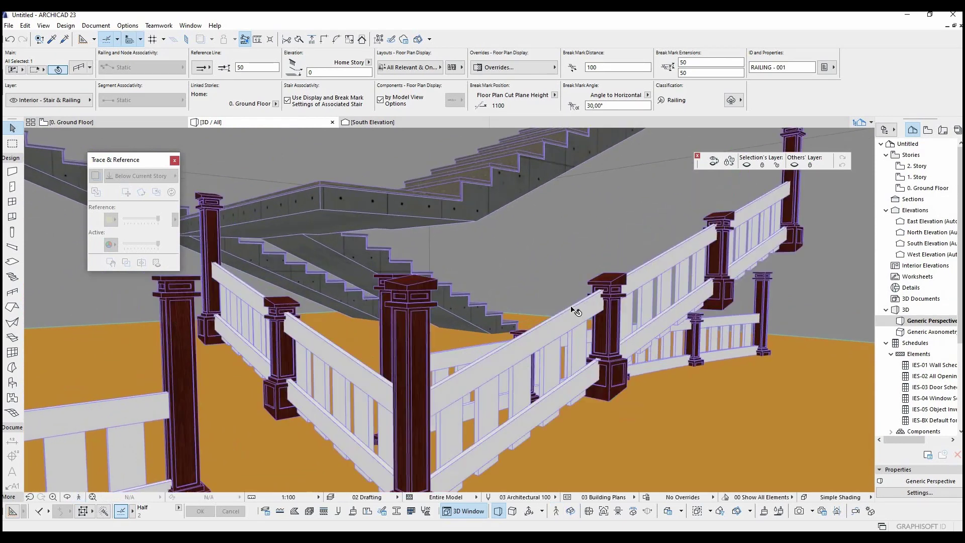
{"action": "middle_click_drag", "start_coordinate": [573, 316], "coordinate": [450, 310], "text": "shift"}
{"action": "key", "text": "Escape"}
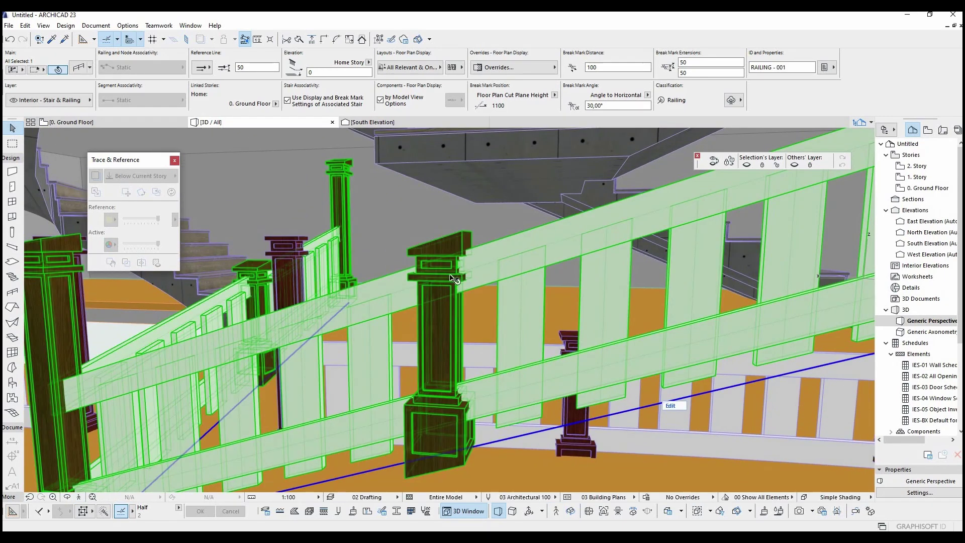
Set the top ending of the sloped L-shaped railing's inner posts to Horizontal, apply it and inspect the posts in 3D.
{"action": "double_click", "coordinate": [494, 235]}
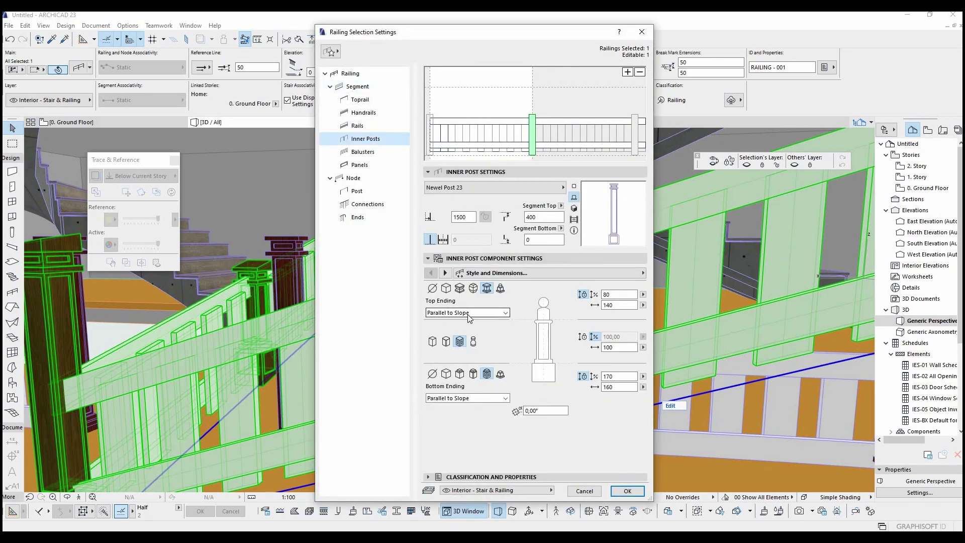
{"action": "left_click", "coordinate": [468, 313]}
{"action": "left_click", "coordinate": [466, 322]}
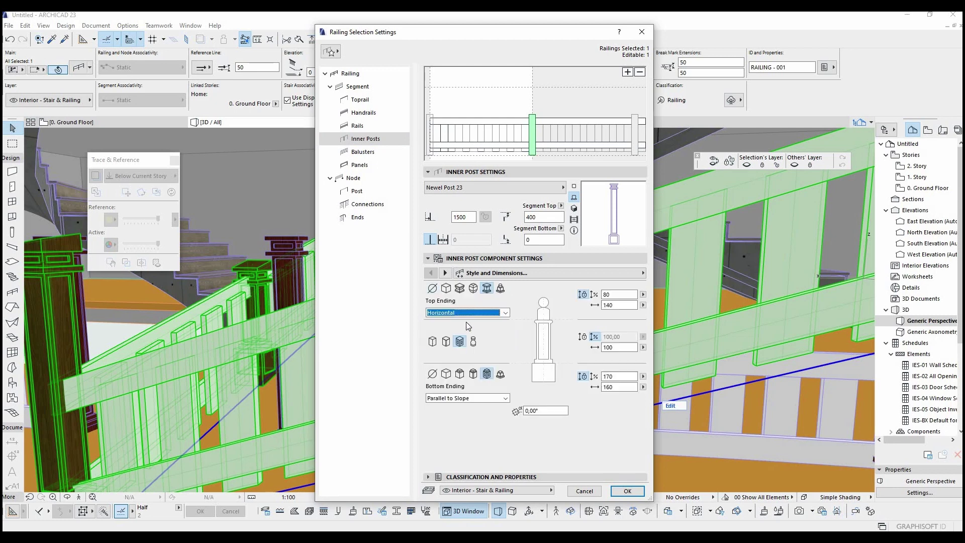
{"action": "left_click", "coordinate": [625, 493]}
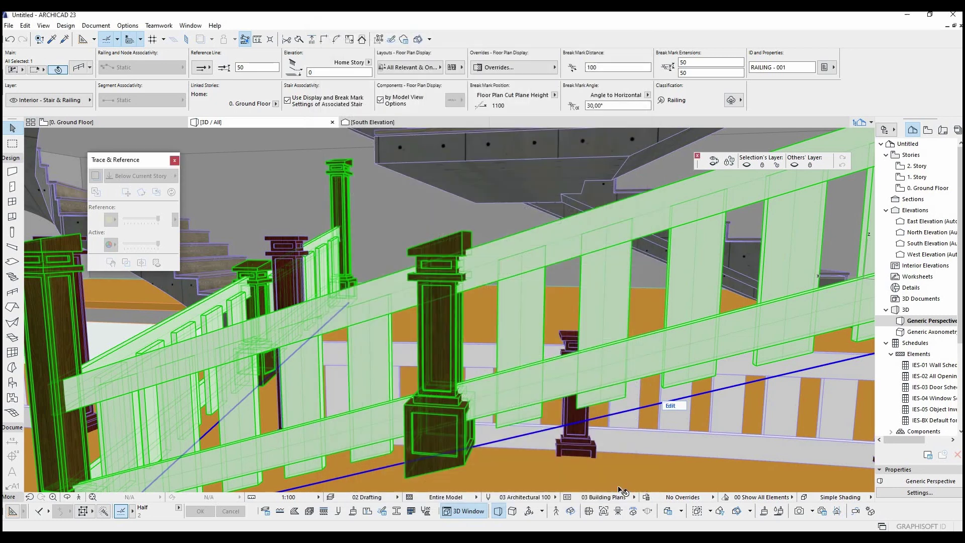
{"action": "left_click", "coordinate": [557, 511]}
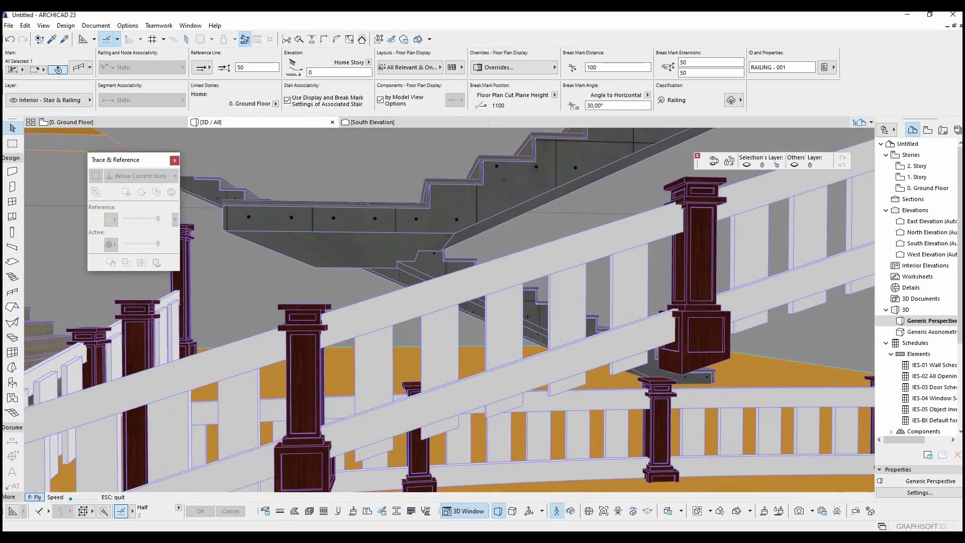
{"action": "key", "text": "Down"}
{"action": "key", "text": "Down"}
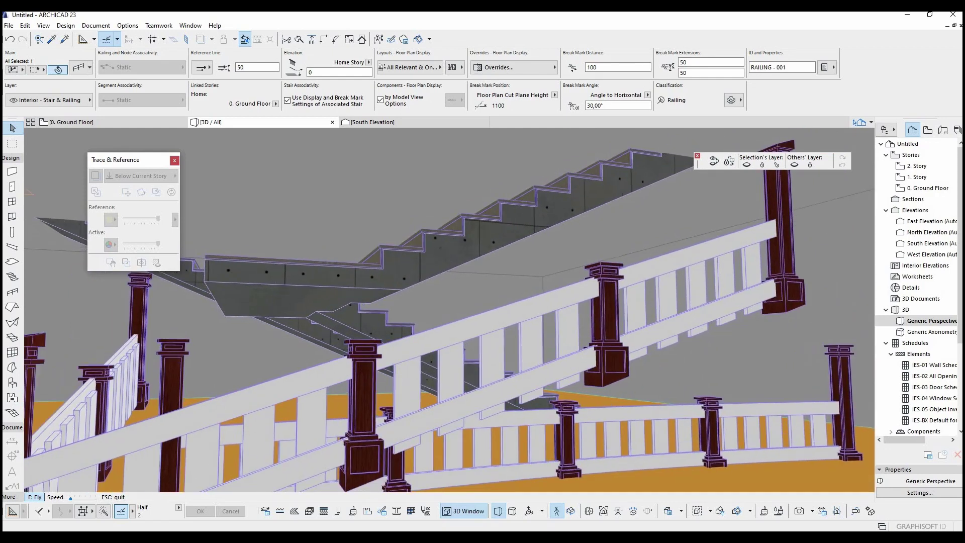
{"action": "key", "text": "Escape"}
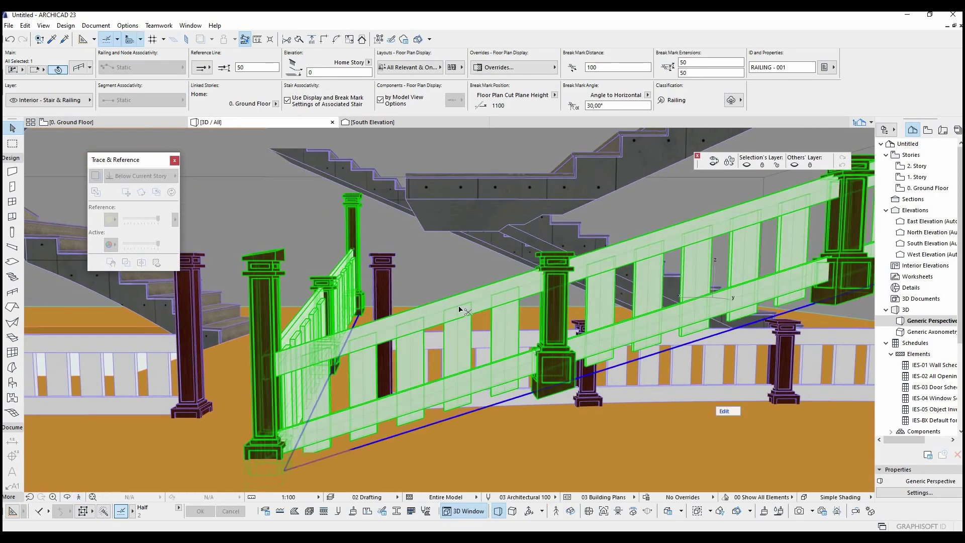
Set the bottom ending of the same railing's inner posts to Horizontal, apply it and inspect the whole railing in 3D.
{"action": "double_click", "coordinate": [459, 306]}
{"action": "left_click", "coordinate": [437, 398]}
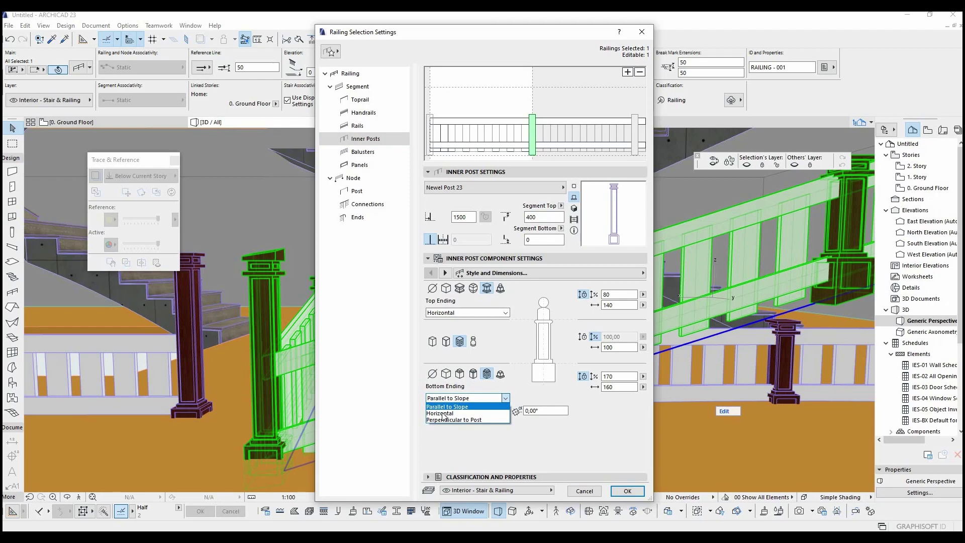
{"action": "left_click", "coordinate": [444, 414]}
{"action": "left_click", "coordinate": [623, 494]}
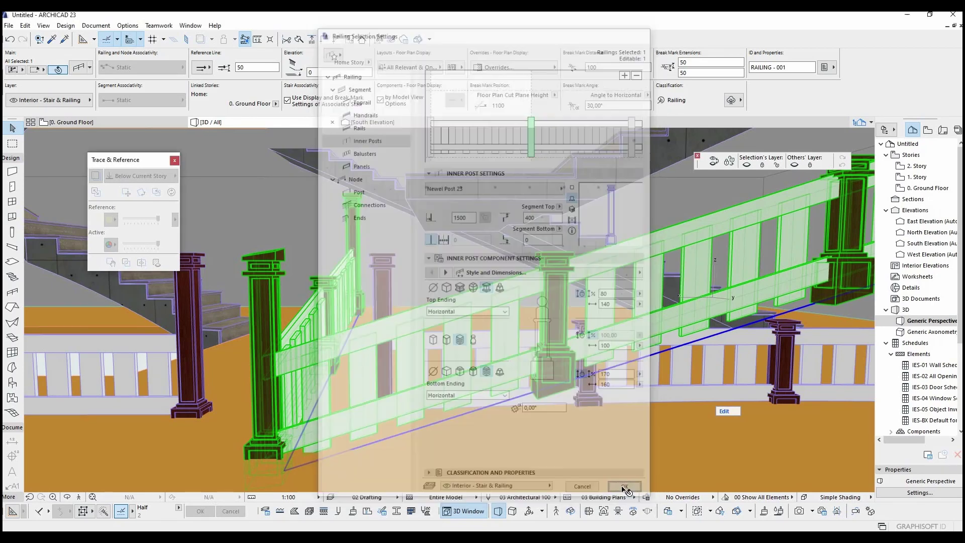
{"action": "left_click", "coordinate": [557, 511]}
{"action": "key", "text": "Left"}
{"action": "key", "text": "Down"}
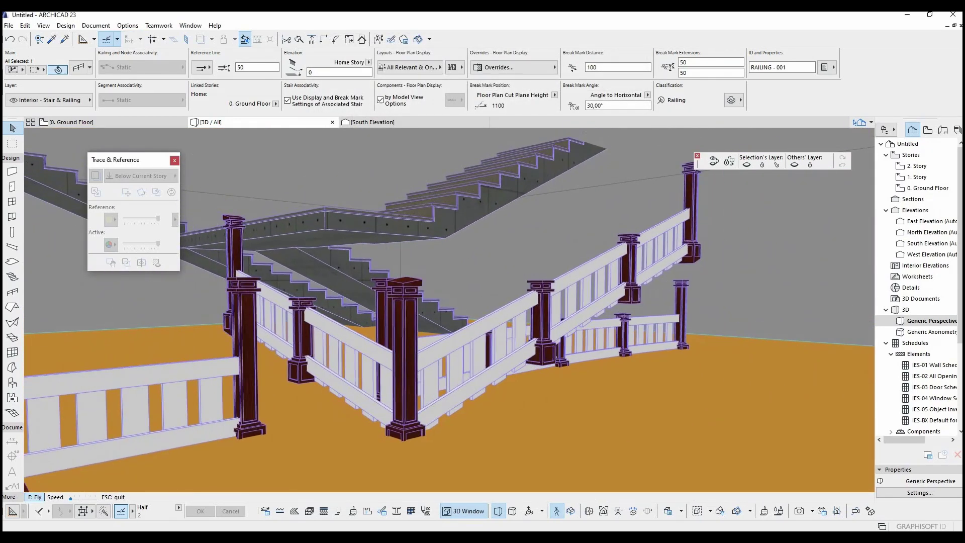
{"action": "key", "text": "Left"}
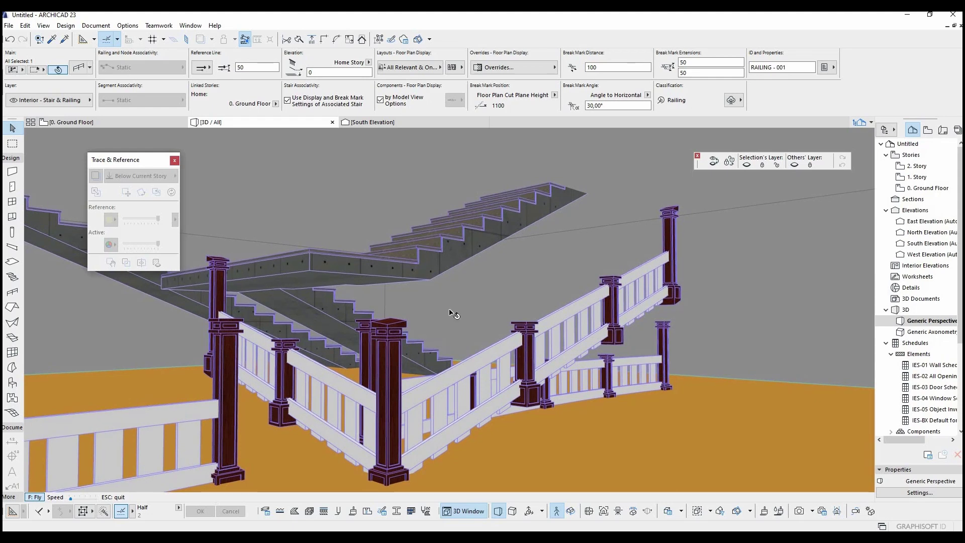
{"action": "key", "text": "Escape"}
{"action": "left_click", "coordinate": [474, 314]}
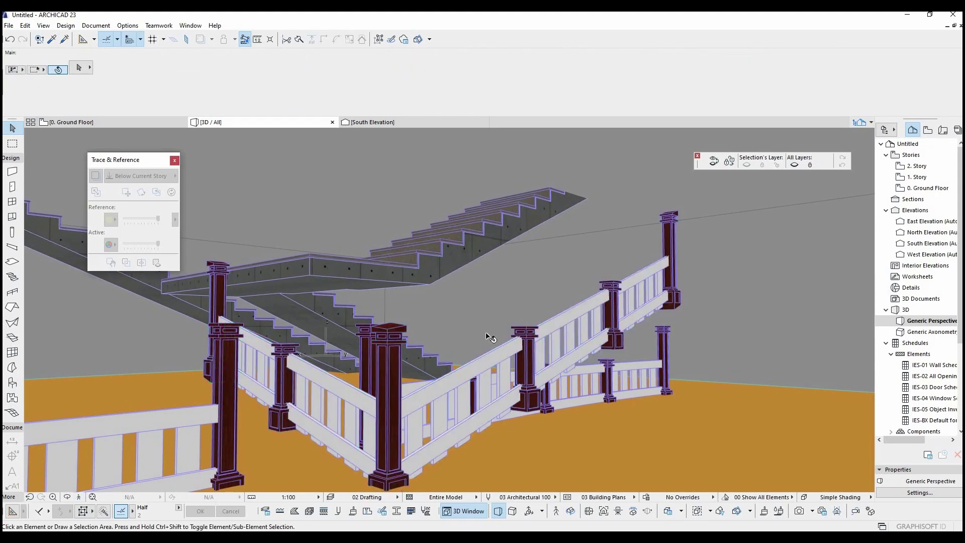
On the ground floor plan, pick up the larger L-shaped railing's settings and place a railing along the U-shaped stair's outer edge.
{"action": "left_click", "coordinate": [493, 356], "text": "alt"}
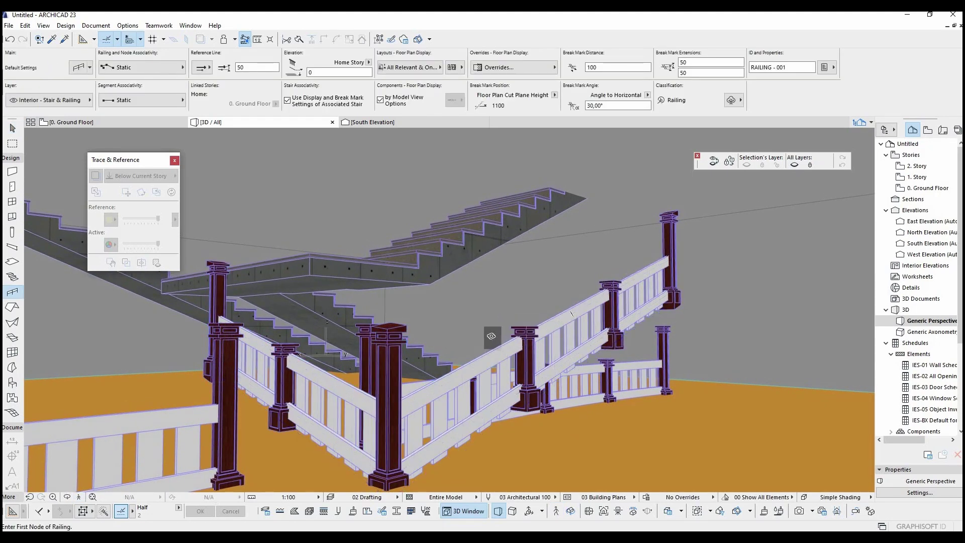
{"action": "key", "text": "Escape"}
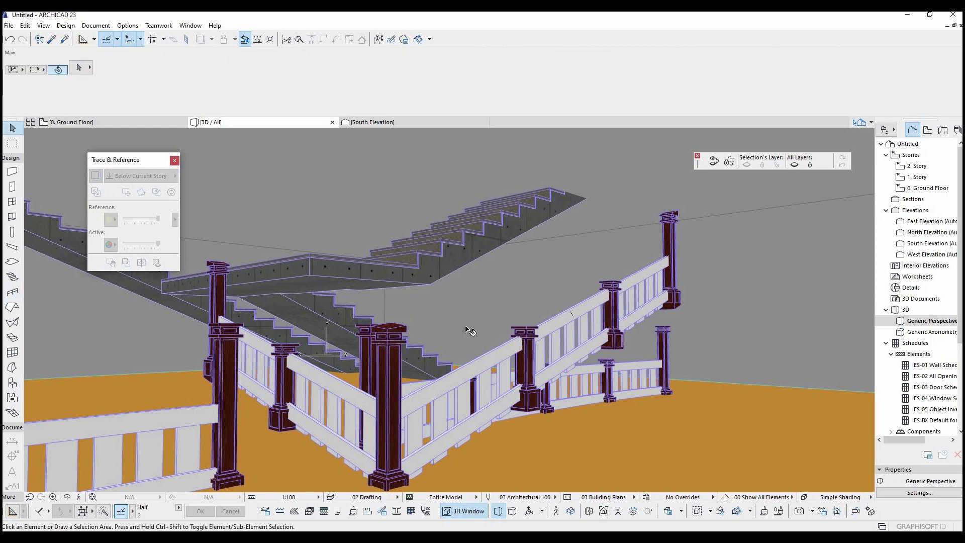
{"action": "key", "text": "F2"}
{"action": "middle_click_drag", "start_coordinate": [468, 249], "coordinate": [513, 254]}
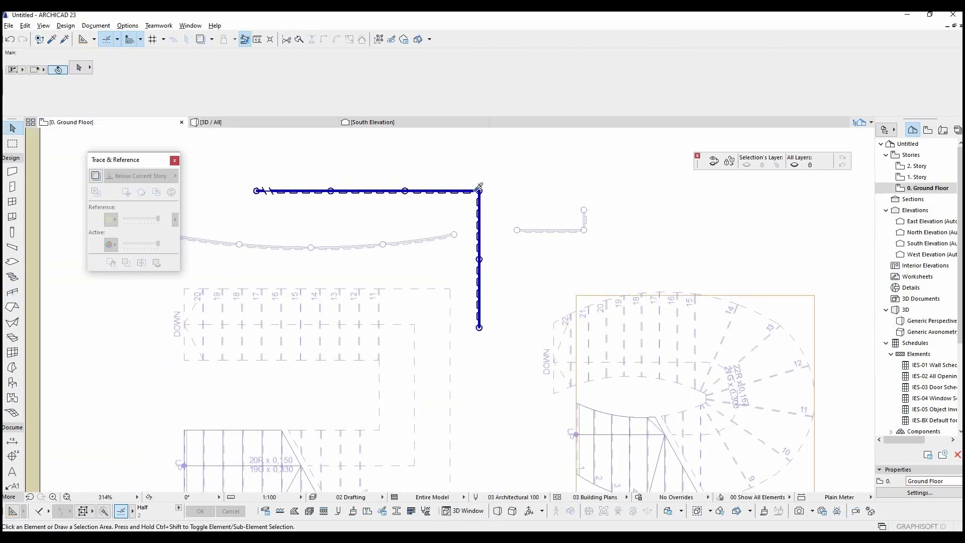
{"action": "left_click", "coordinate": [478, 192], "text": "alt"}
{"action": "middle_click_drag", "start_coordinate": [373, 288], "coordinate": [428, 222]}
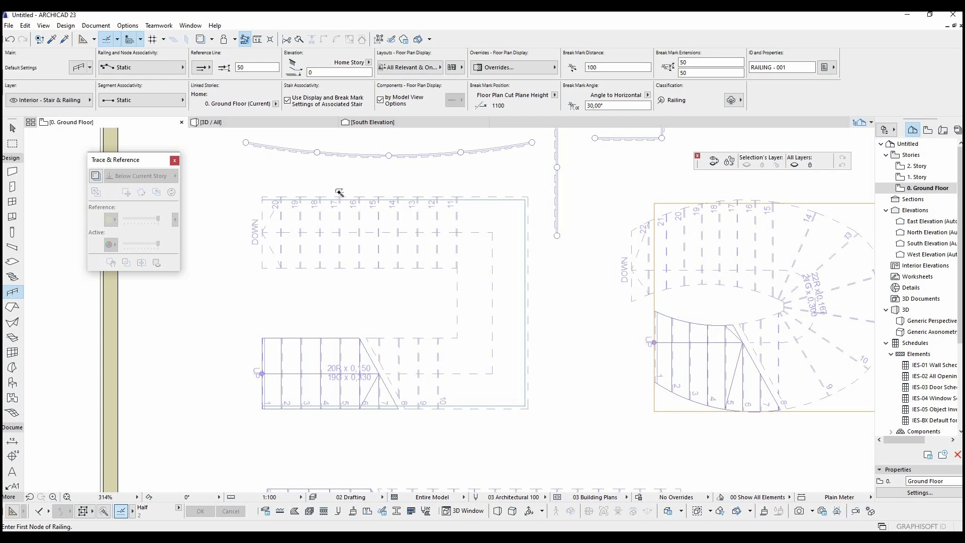
{"action": "left_click", "coordinate": [336, 200]}
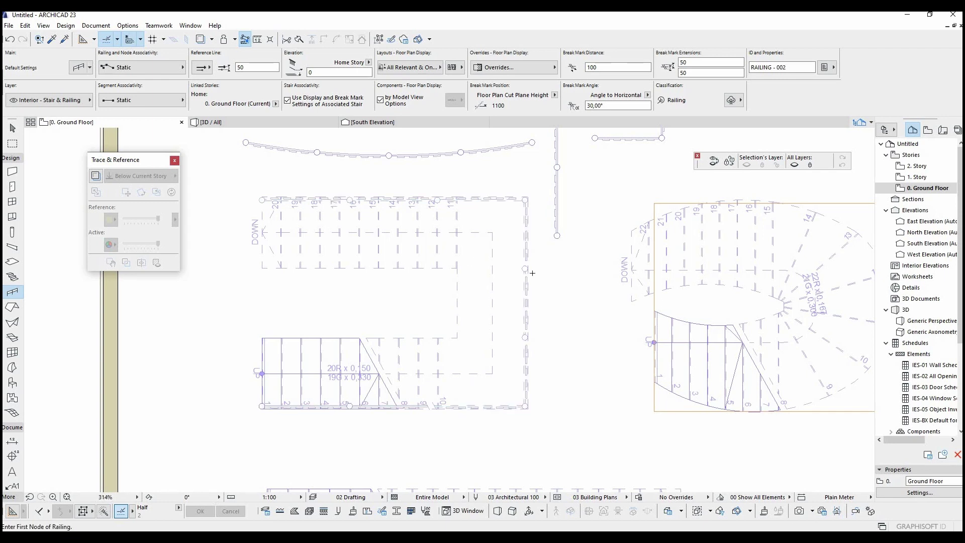
Place railings along the U-shaped stair's inner edge and along the outer and inner edges of the curved stair.
{"action": "middle_click_drag", "start_coordinate": [524, 266], "coordinate": [518, 267]}
{"action": "scroll", "coordinate": [518, 267], "scroll_direction": "down", "scroll_amount": 2}
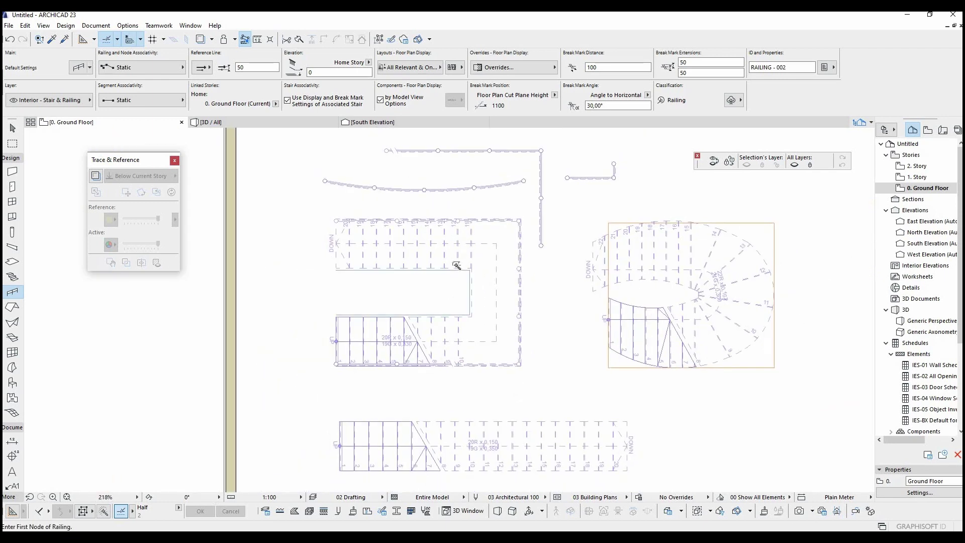
{"action": "left_click", "coordinate": [450, 278]}
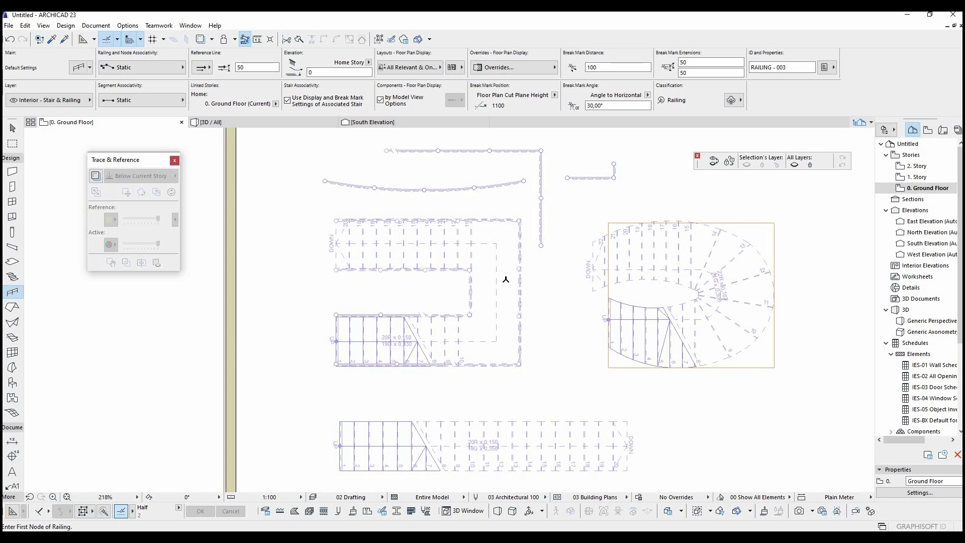
{"action": "left_click", "coordinate": [649, 279]}
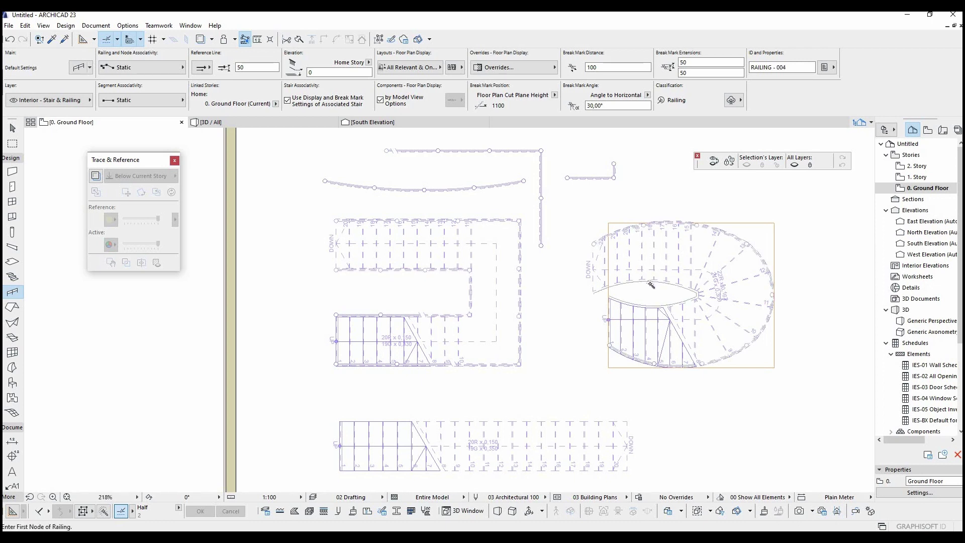
{"action": "left_click", "coordinate": [654, 280]}
In the 3D view, delete the three free-standing railings: the larger L-shaped one, the curved one and the smaller L-shaped one.
{"action": "key", "text": "shift+F3"}
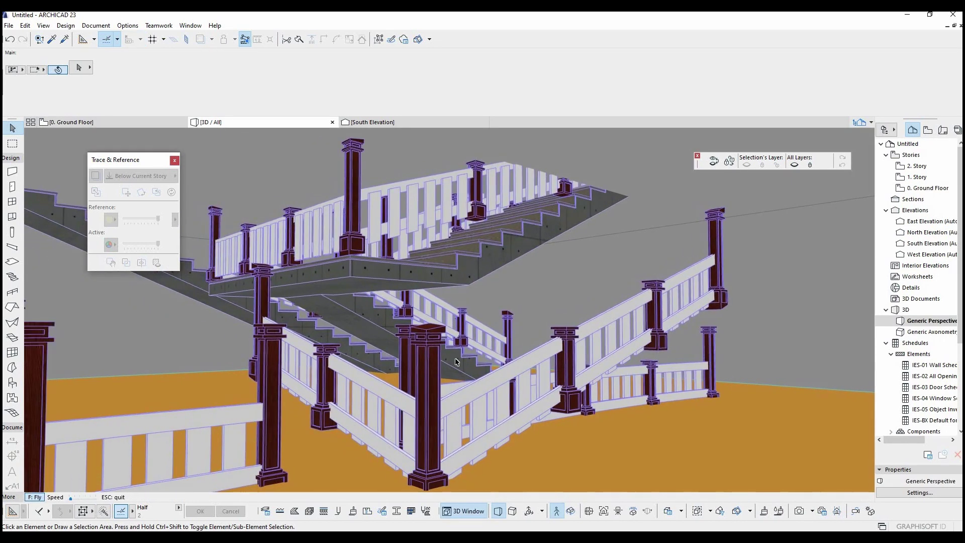
{"action": "key", "text": "Escape"}
{"action": "left_click", "coordinate": [487, 387]}
{"action": "key", "text": "Delete"}
{"action": "left_click", "coordinate": [550, 384]}
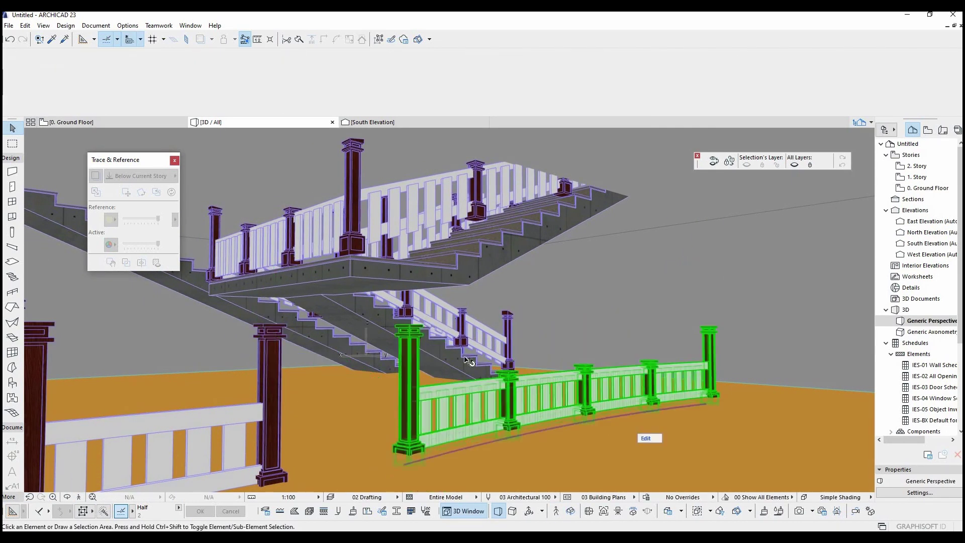
{"action": "key", "text": "Delete"}
{"action": "middle_click_drag", "start_coordinate": [394, 334], "coordinate": [495, 330]}
{"action": "left_click", "coordinate": [440, 418]}
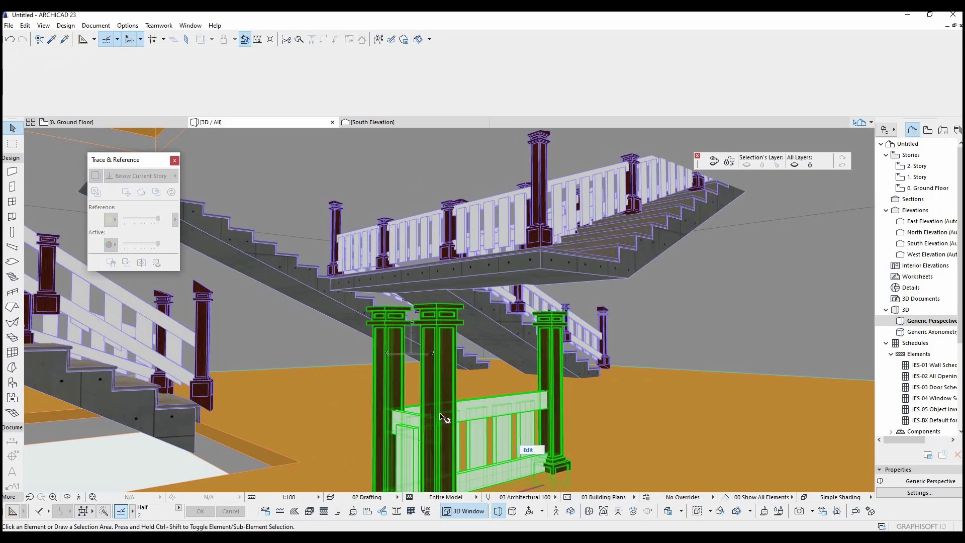
{"action": "key", "text": "Delete"}
Examine the new railings on the U-shaped and curved stairs in 3D, from below and from the upper floor.
{"action": "key", "text": "shift+F3"}
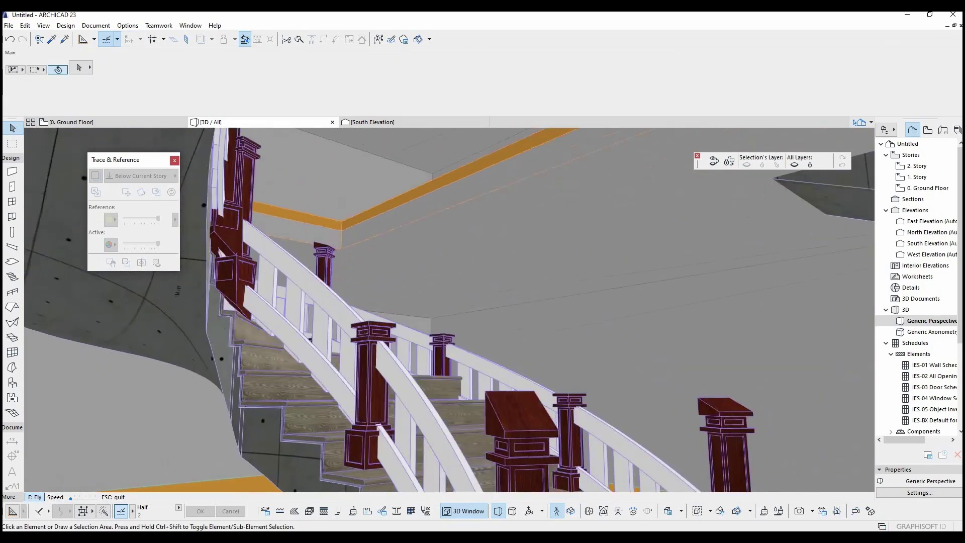
{"action": "key", "text": "Right"}
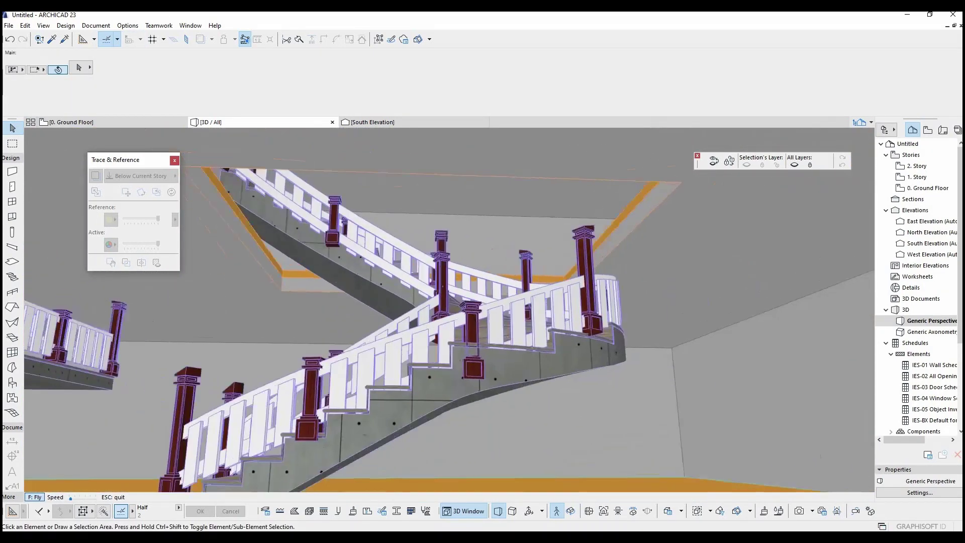
{"action": "key", "text": "Right"}
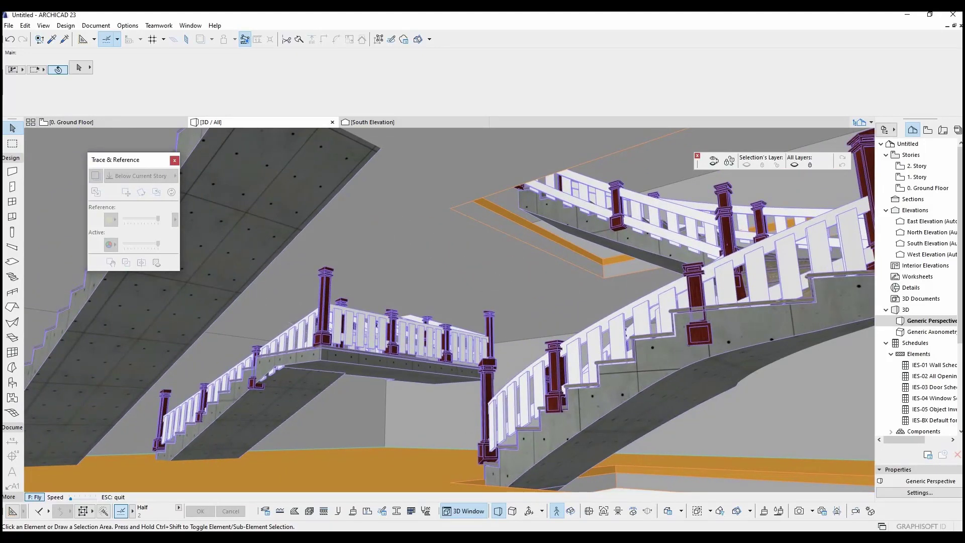
{"action": "key", "text": "Escape"}
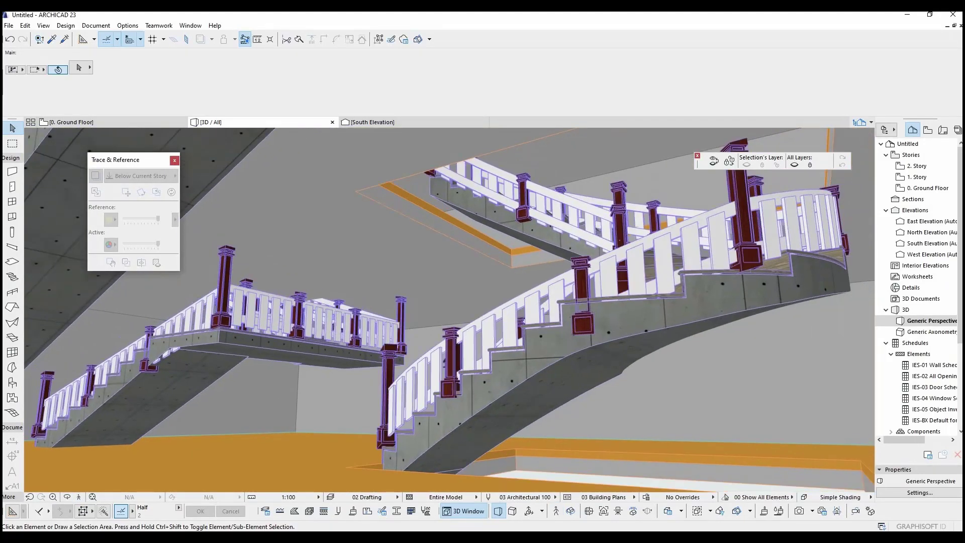
{"action": "key", "text": "shift+F3"}
{"action": "key", "text": "Up"}
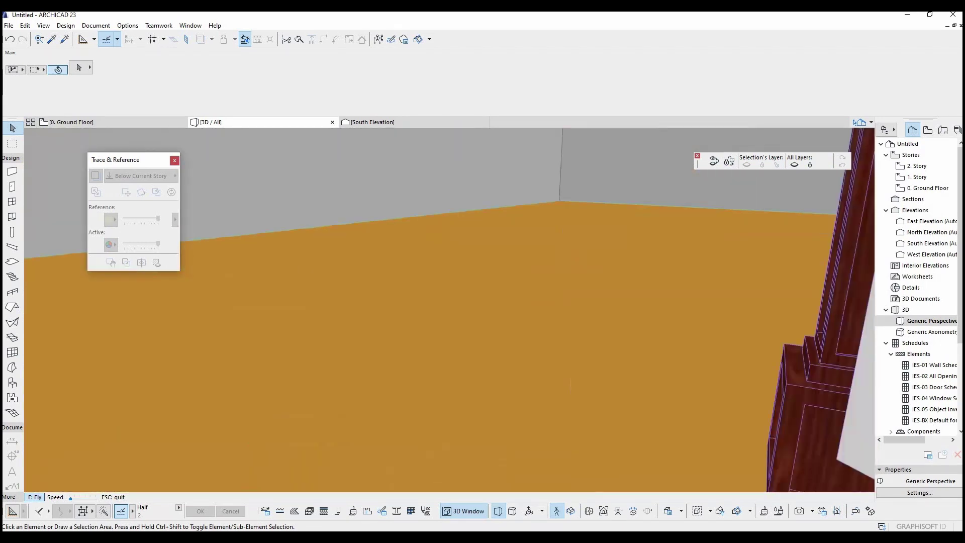
{"action": "key", "text": "Down"}
{"action": "key", "text": "Left"}
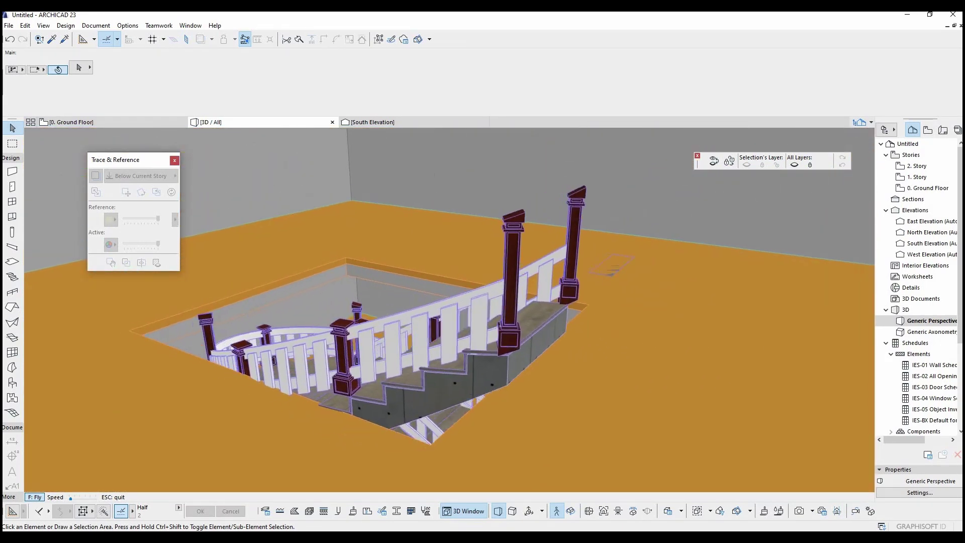
{"action": "key", "text": "Escape"}
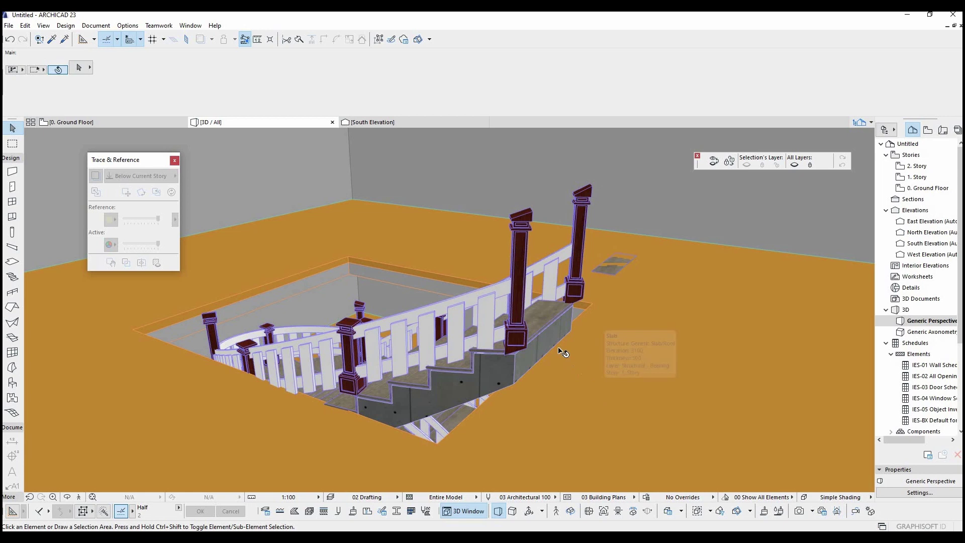